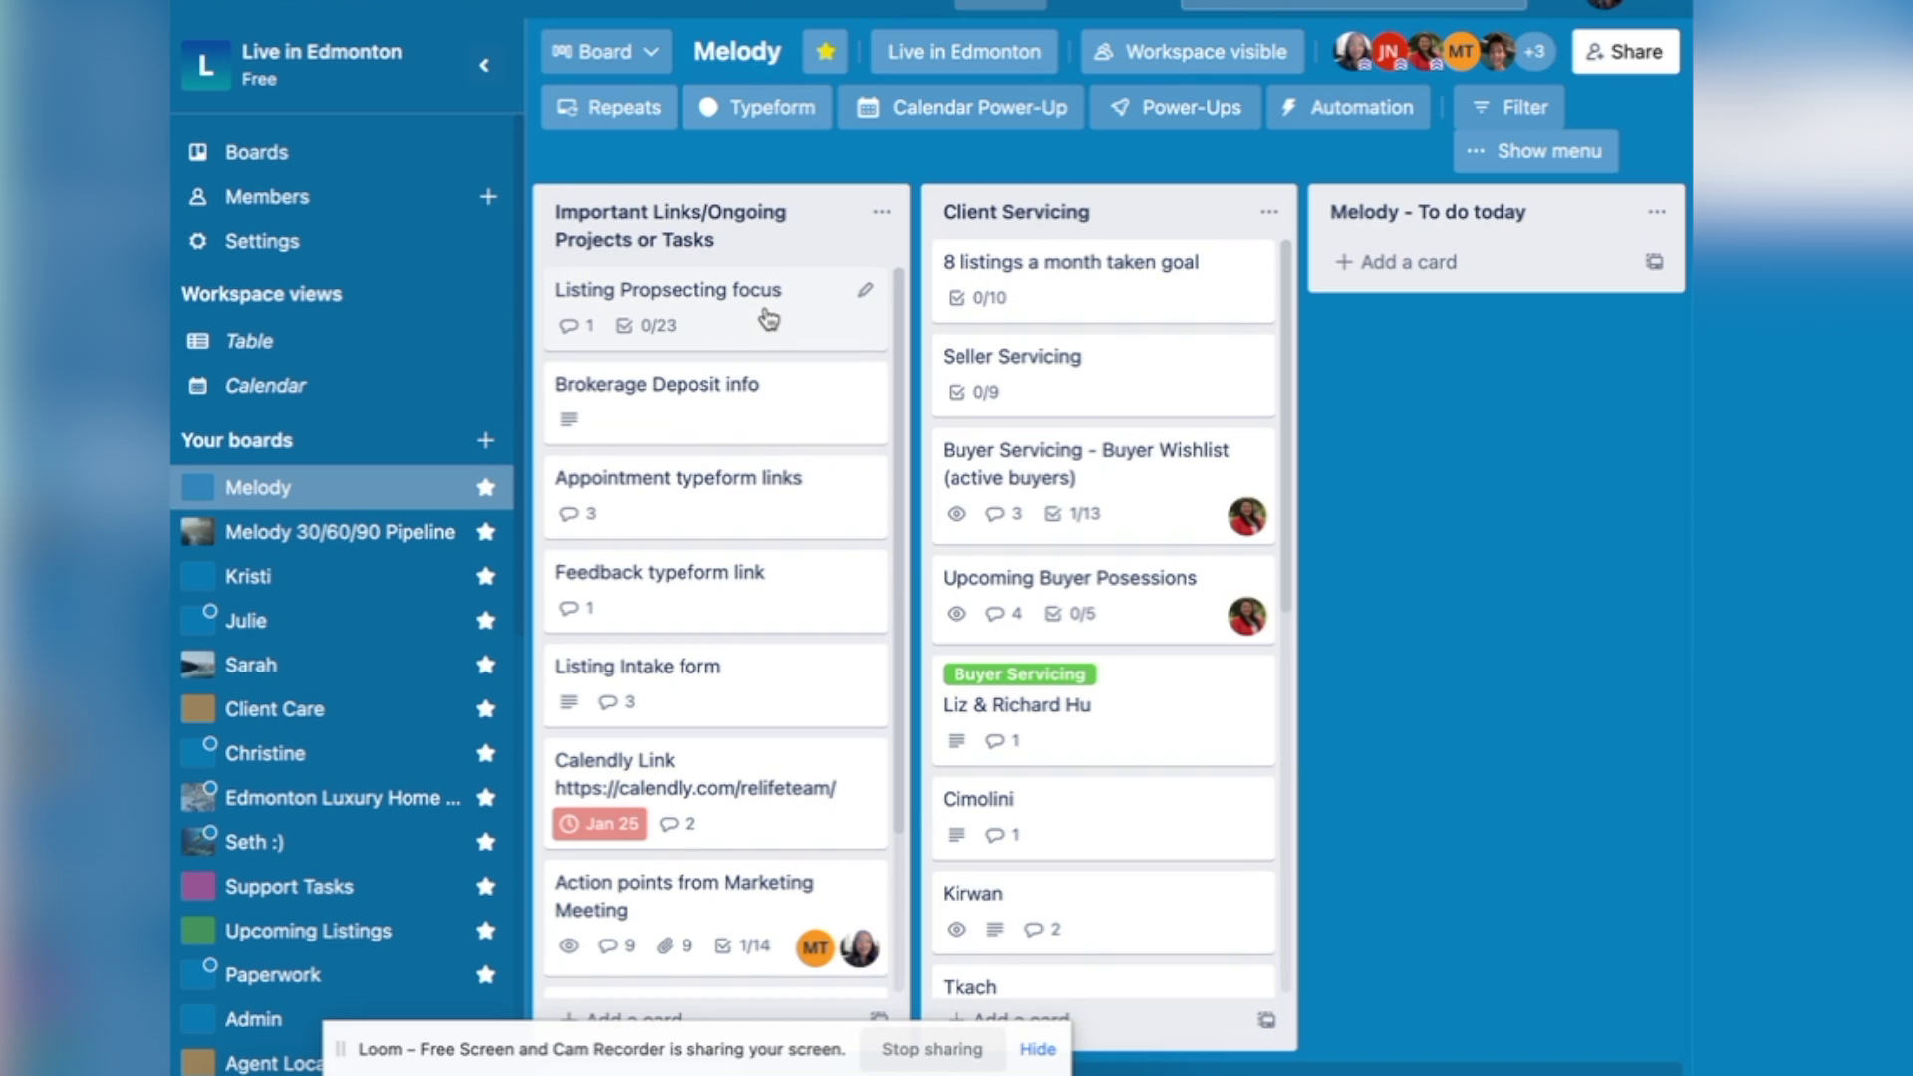
scroll(760, 248, "right", 7)
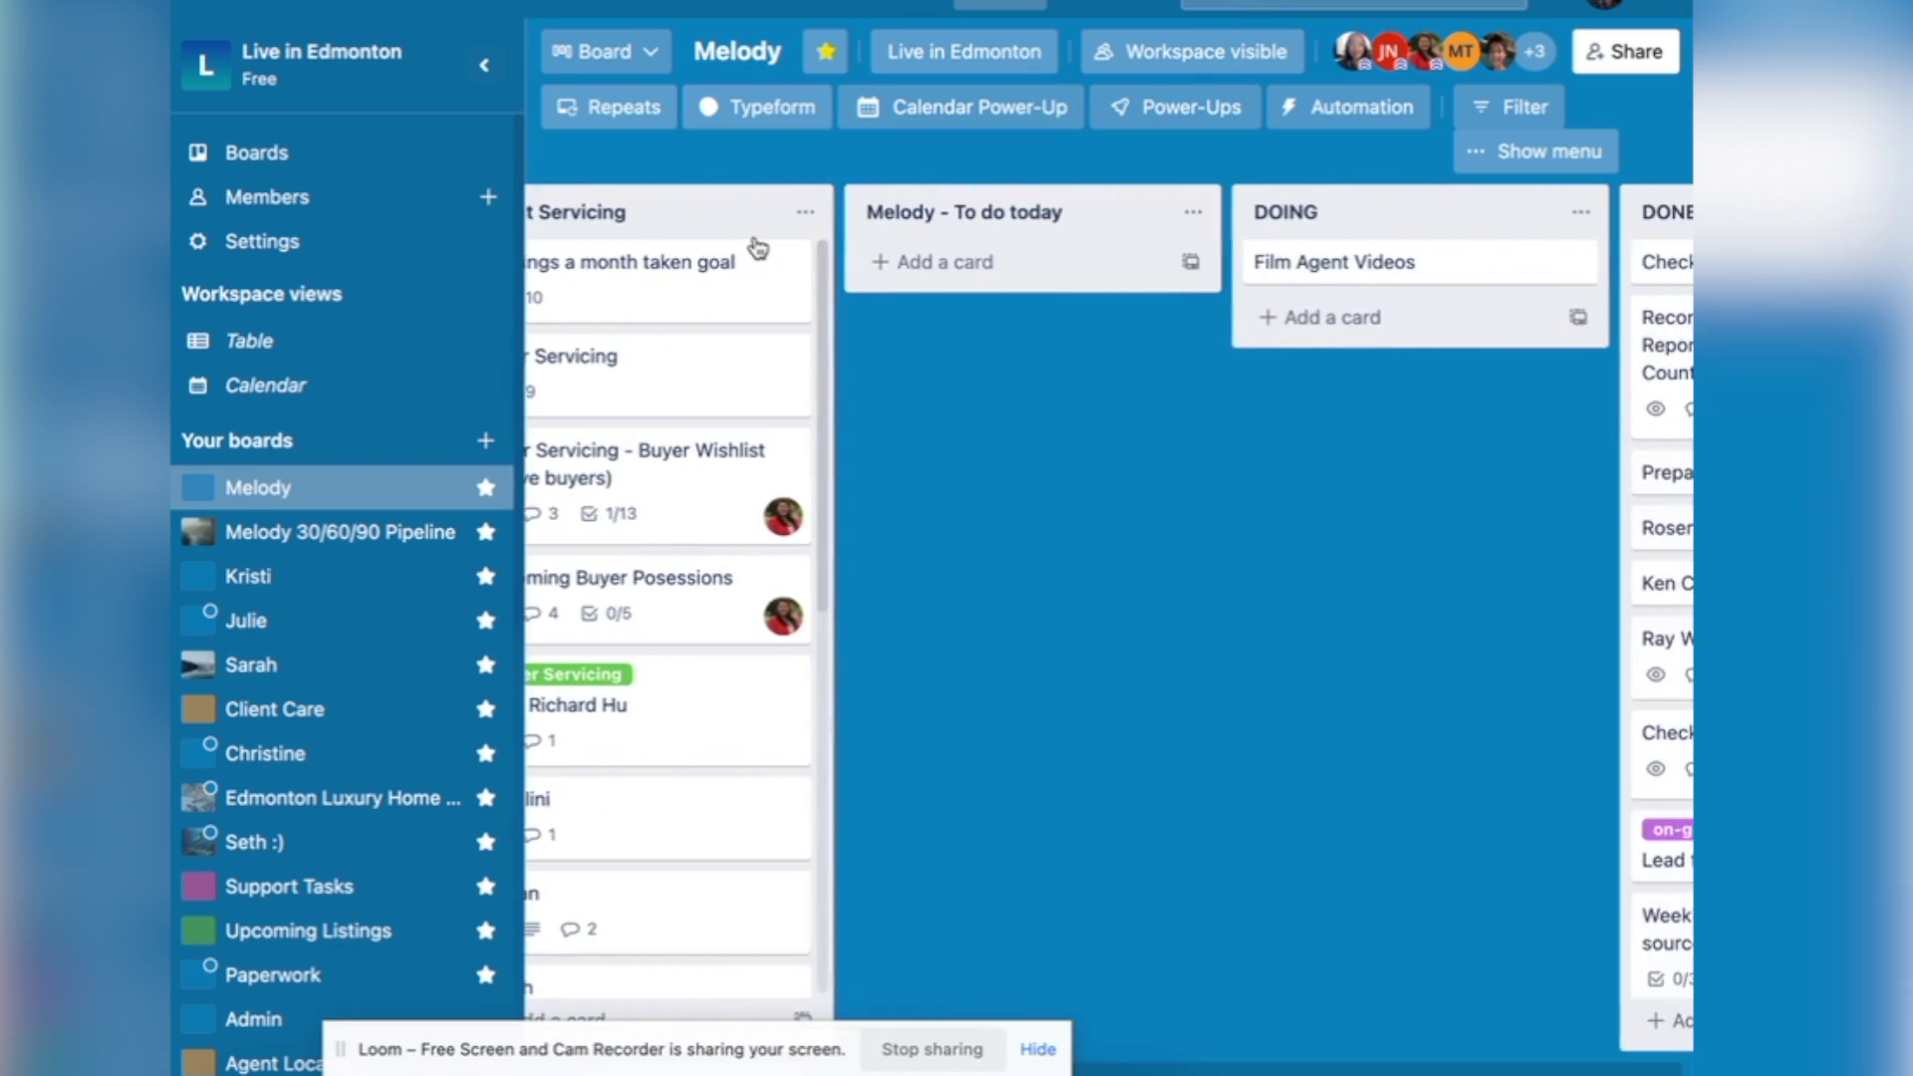
scroll(759, 248, "right", 2)
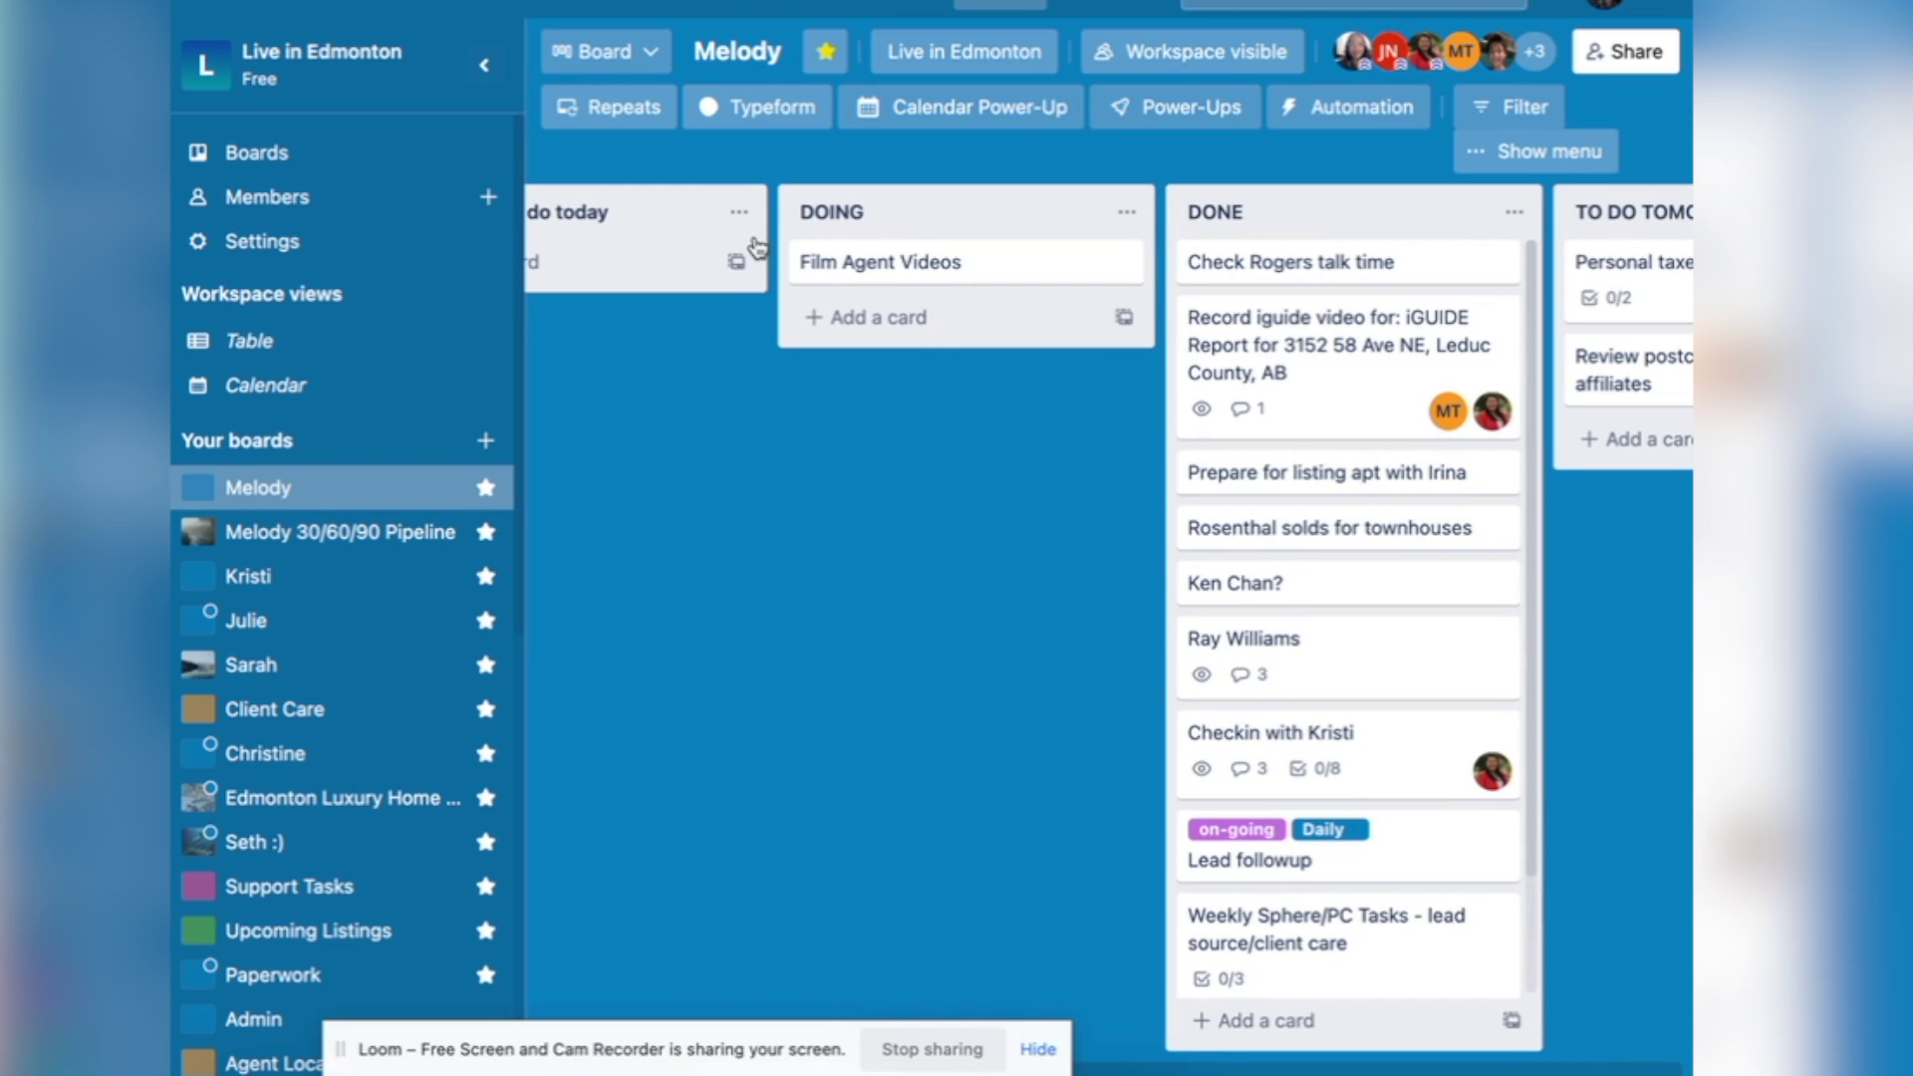
scroll(754, 245, "right", 5)
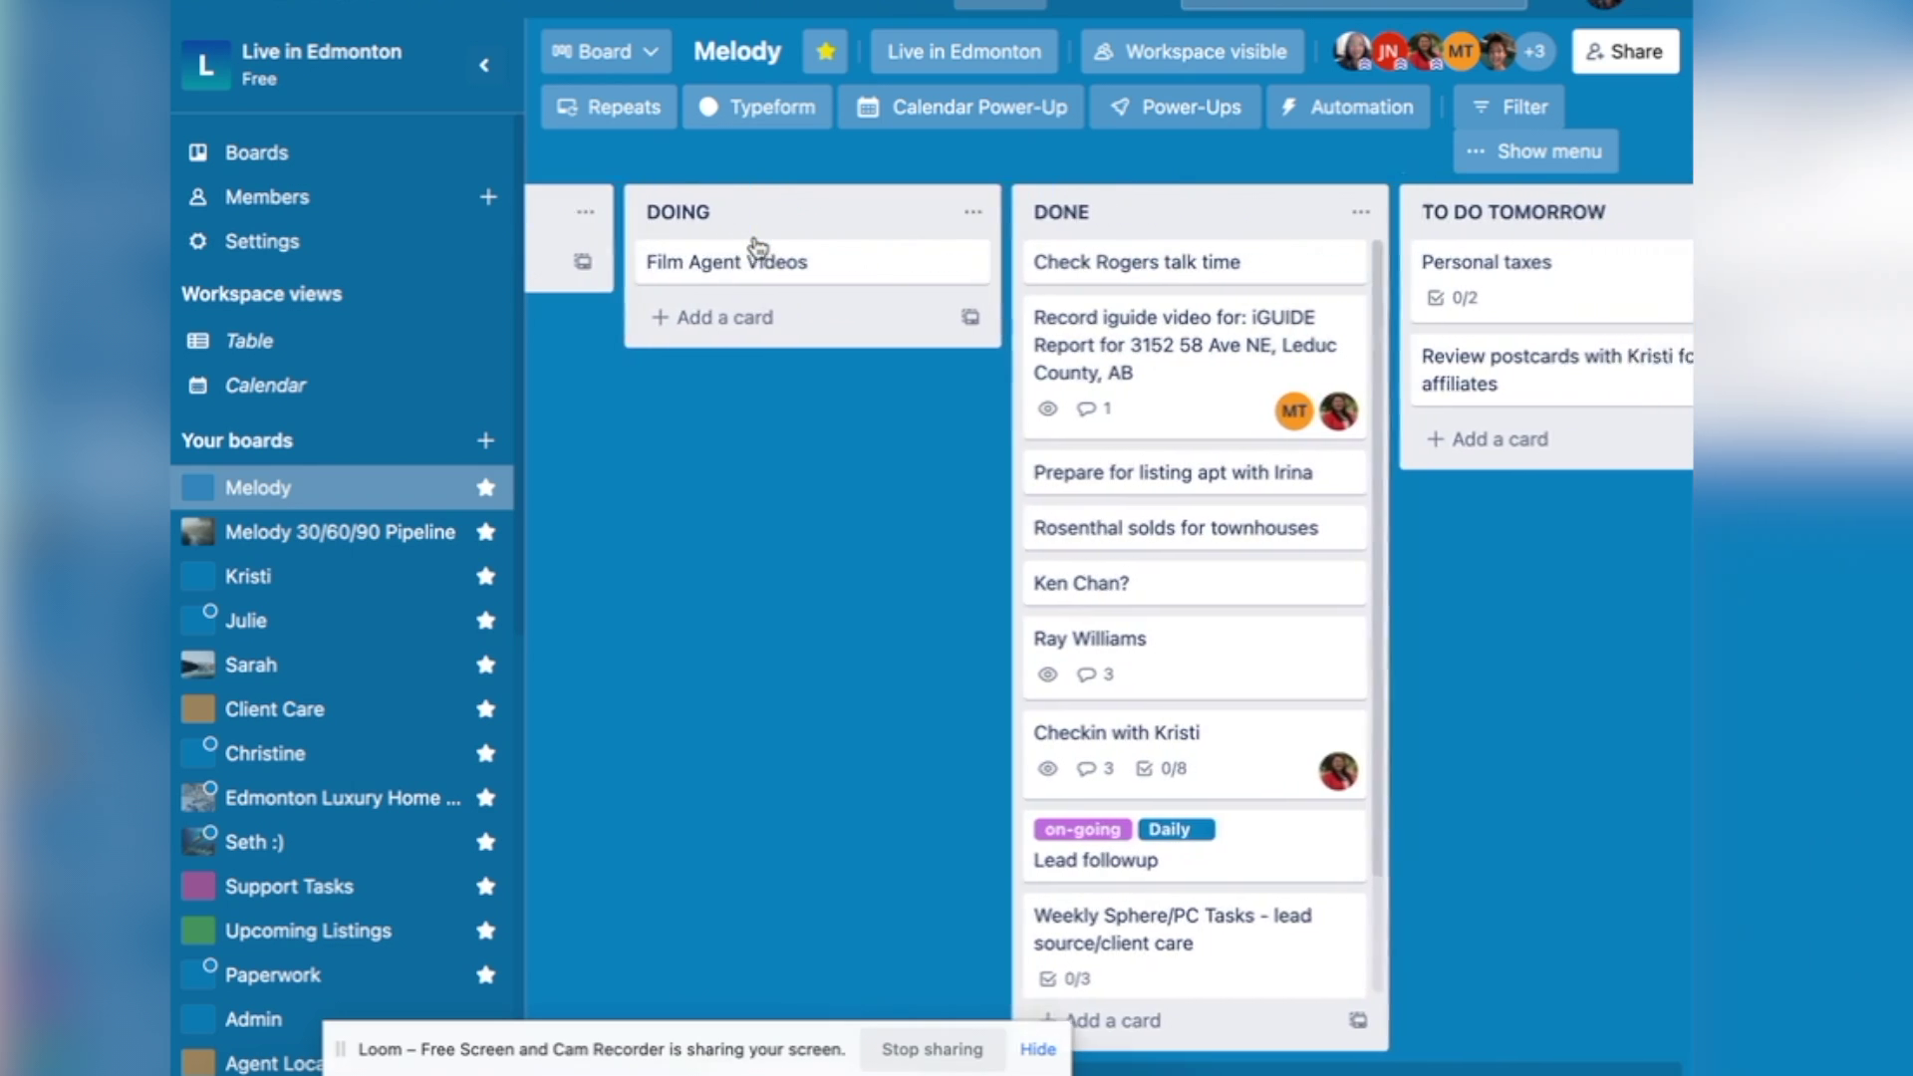
scroll(1195, 384, "right", 3)
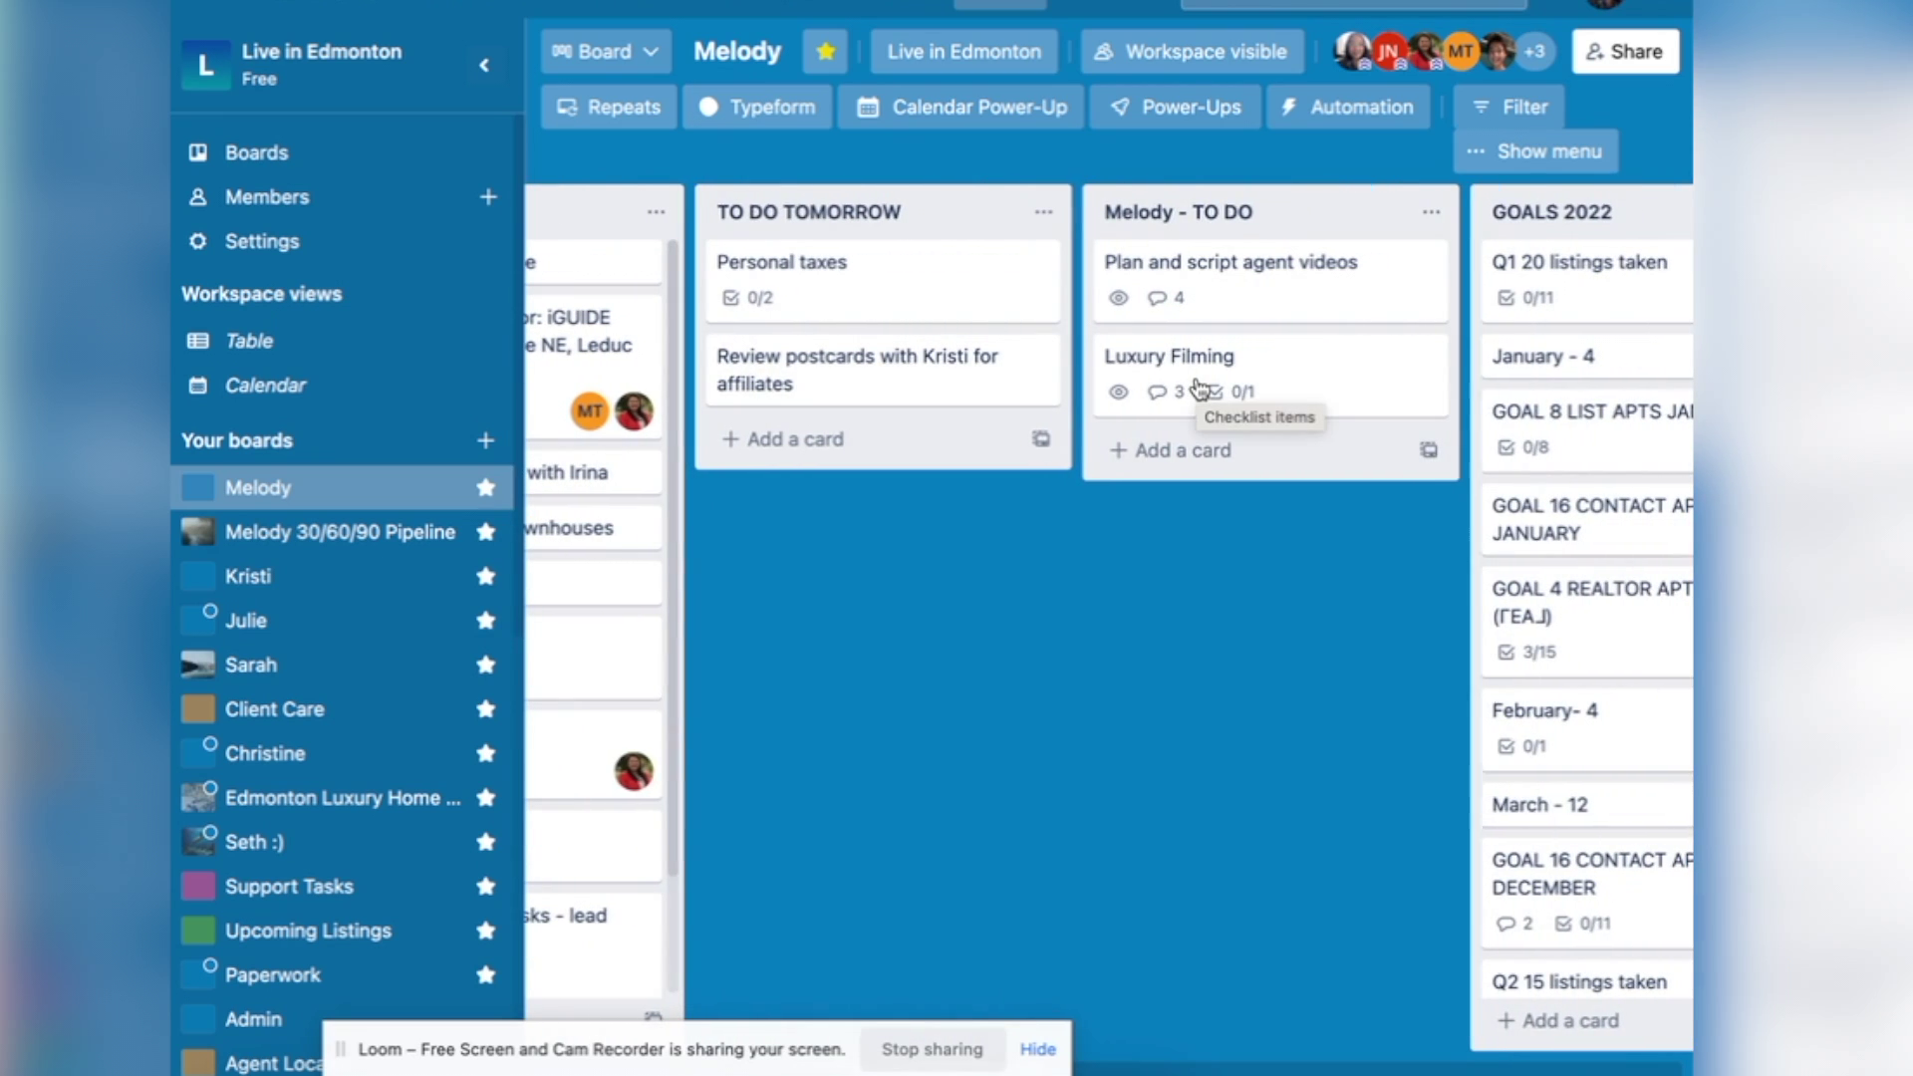
scroll(1198, 384, "right", 4)
scroll(1198, 384, "right", 5)
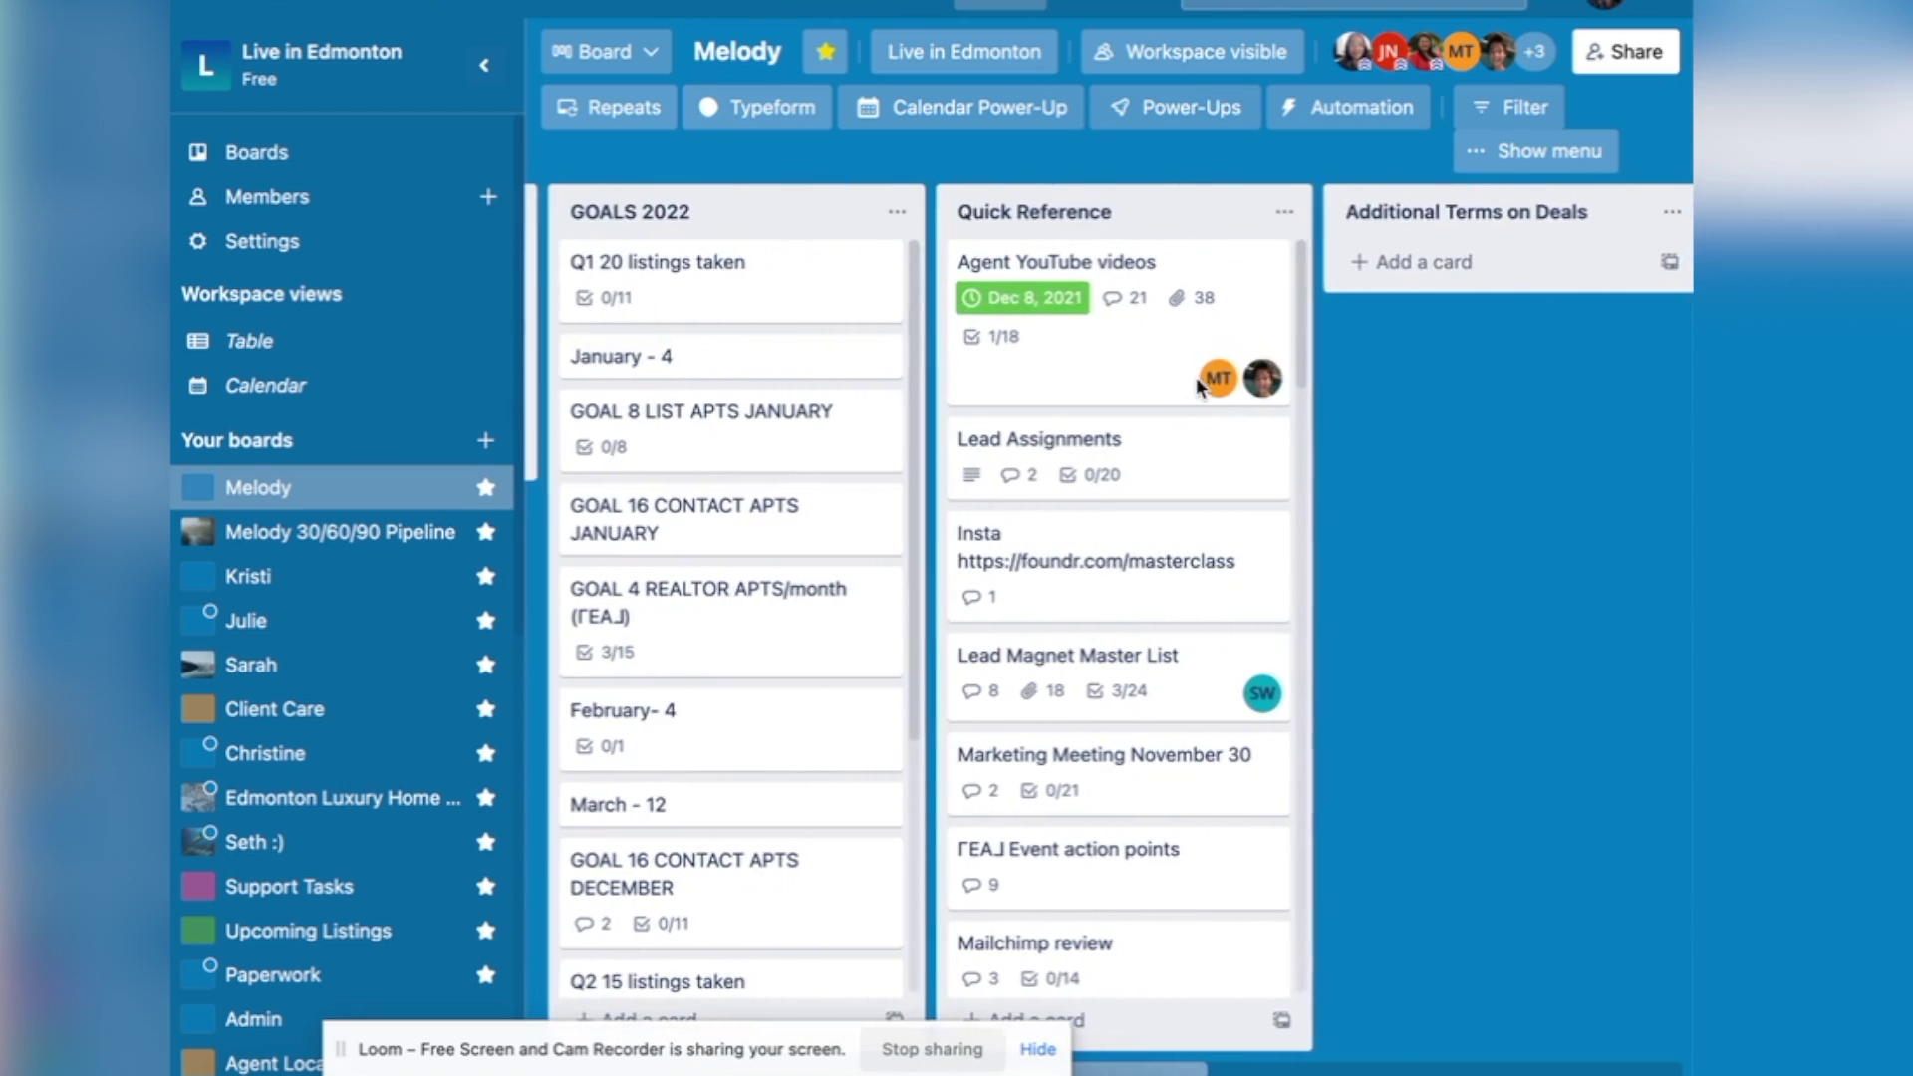
scroll(1198, 385, "right", 6)
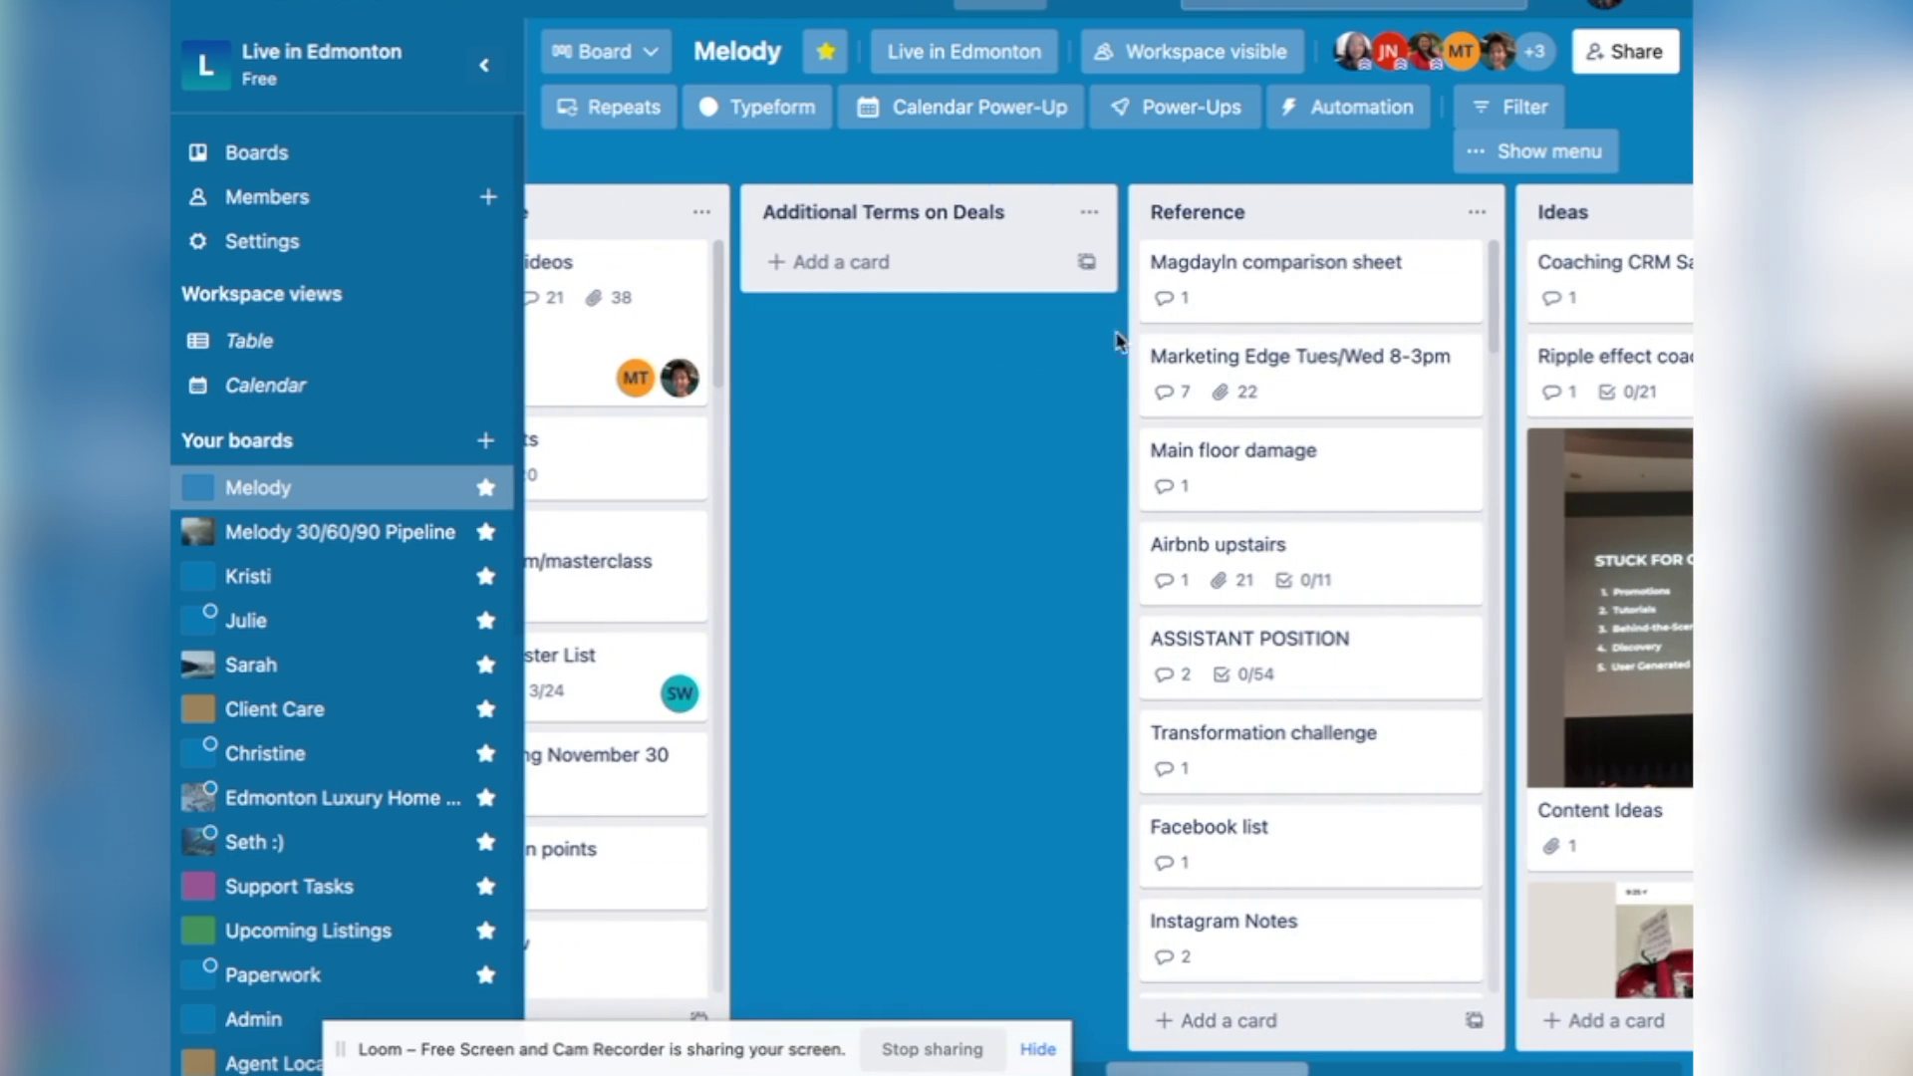
scroll(1362, 312, "right", 10)
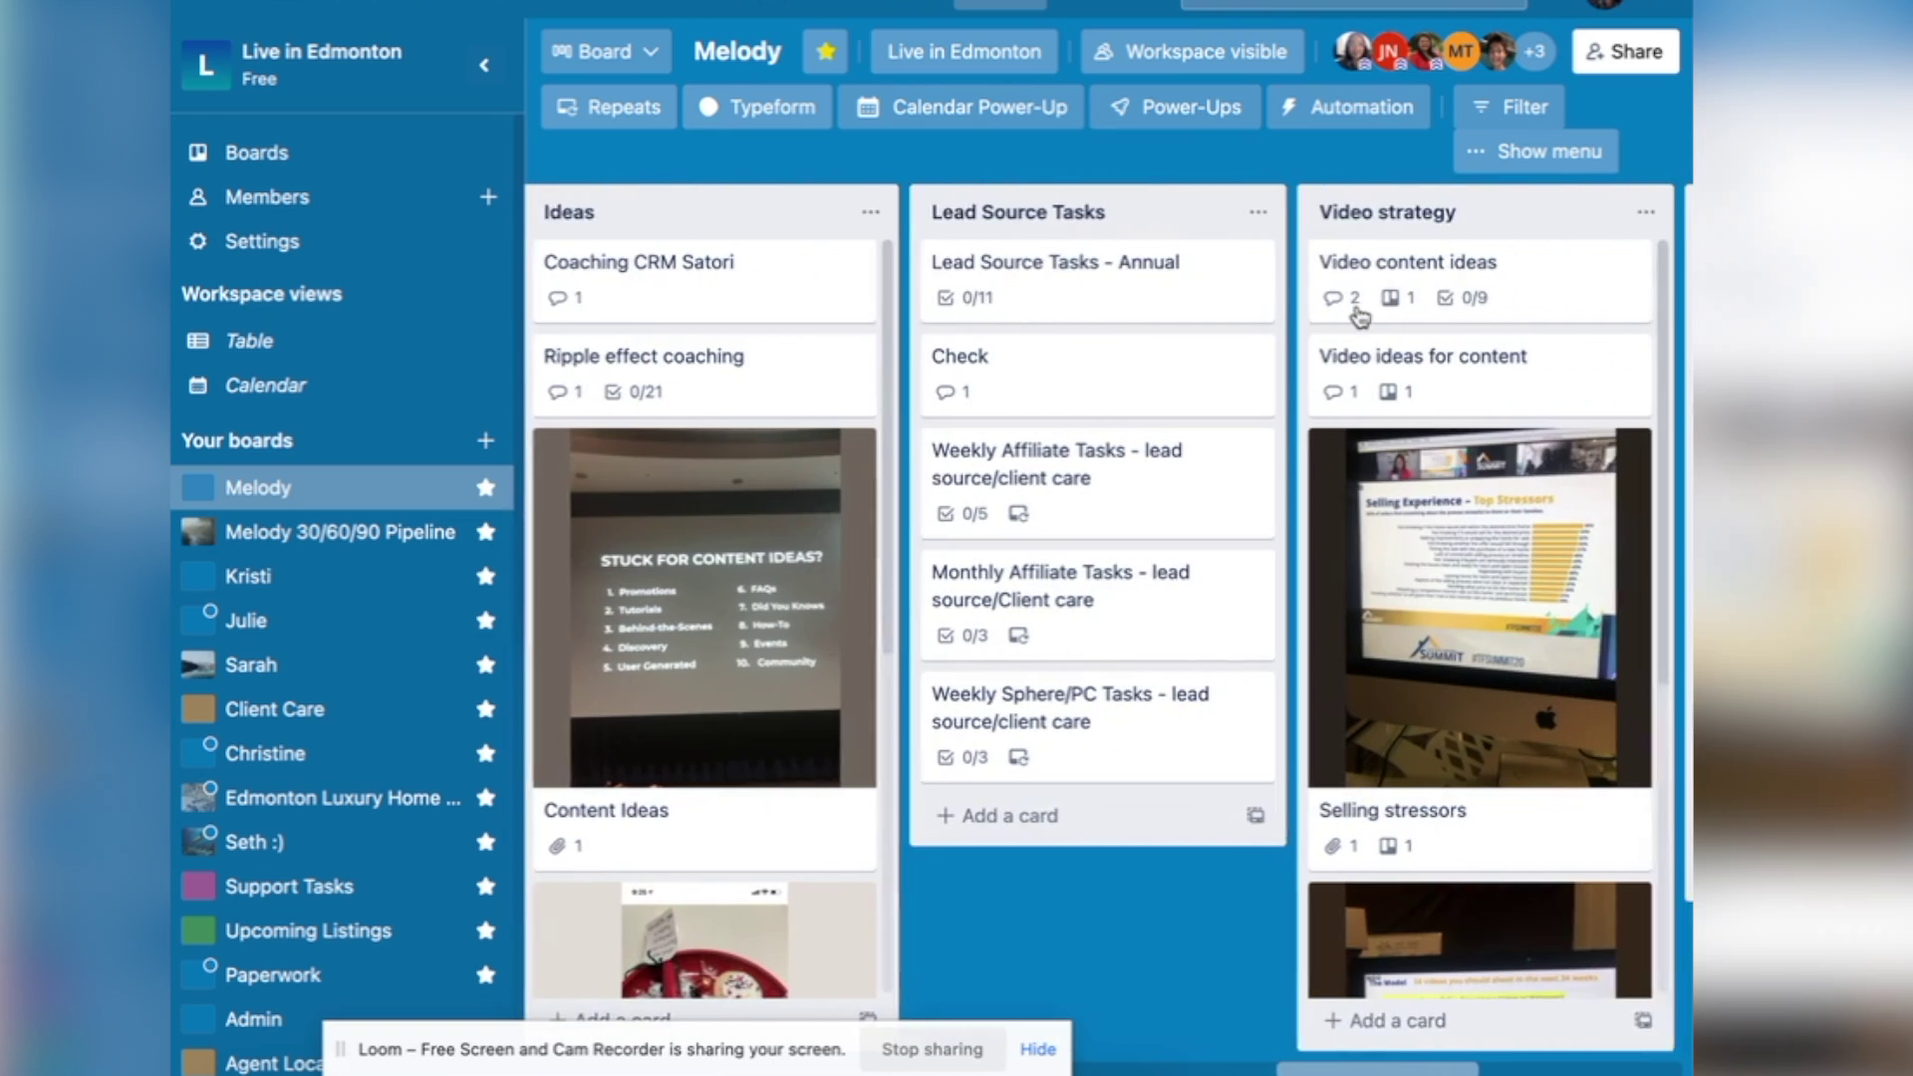
scroll(1362, 317, "right", 7)
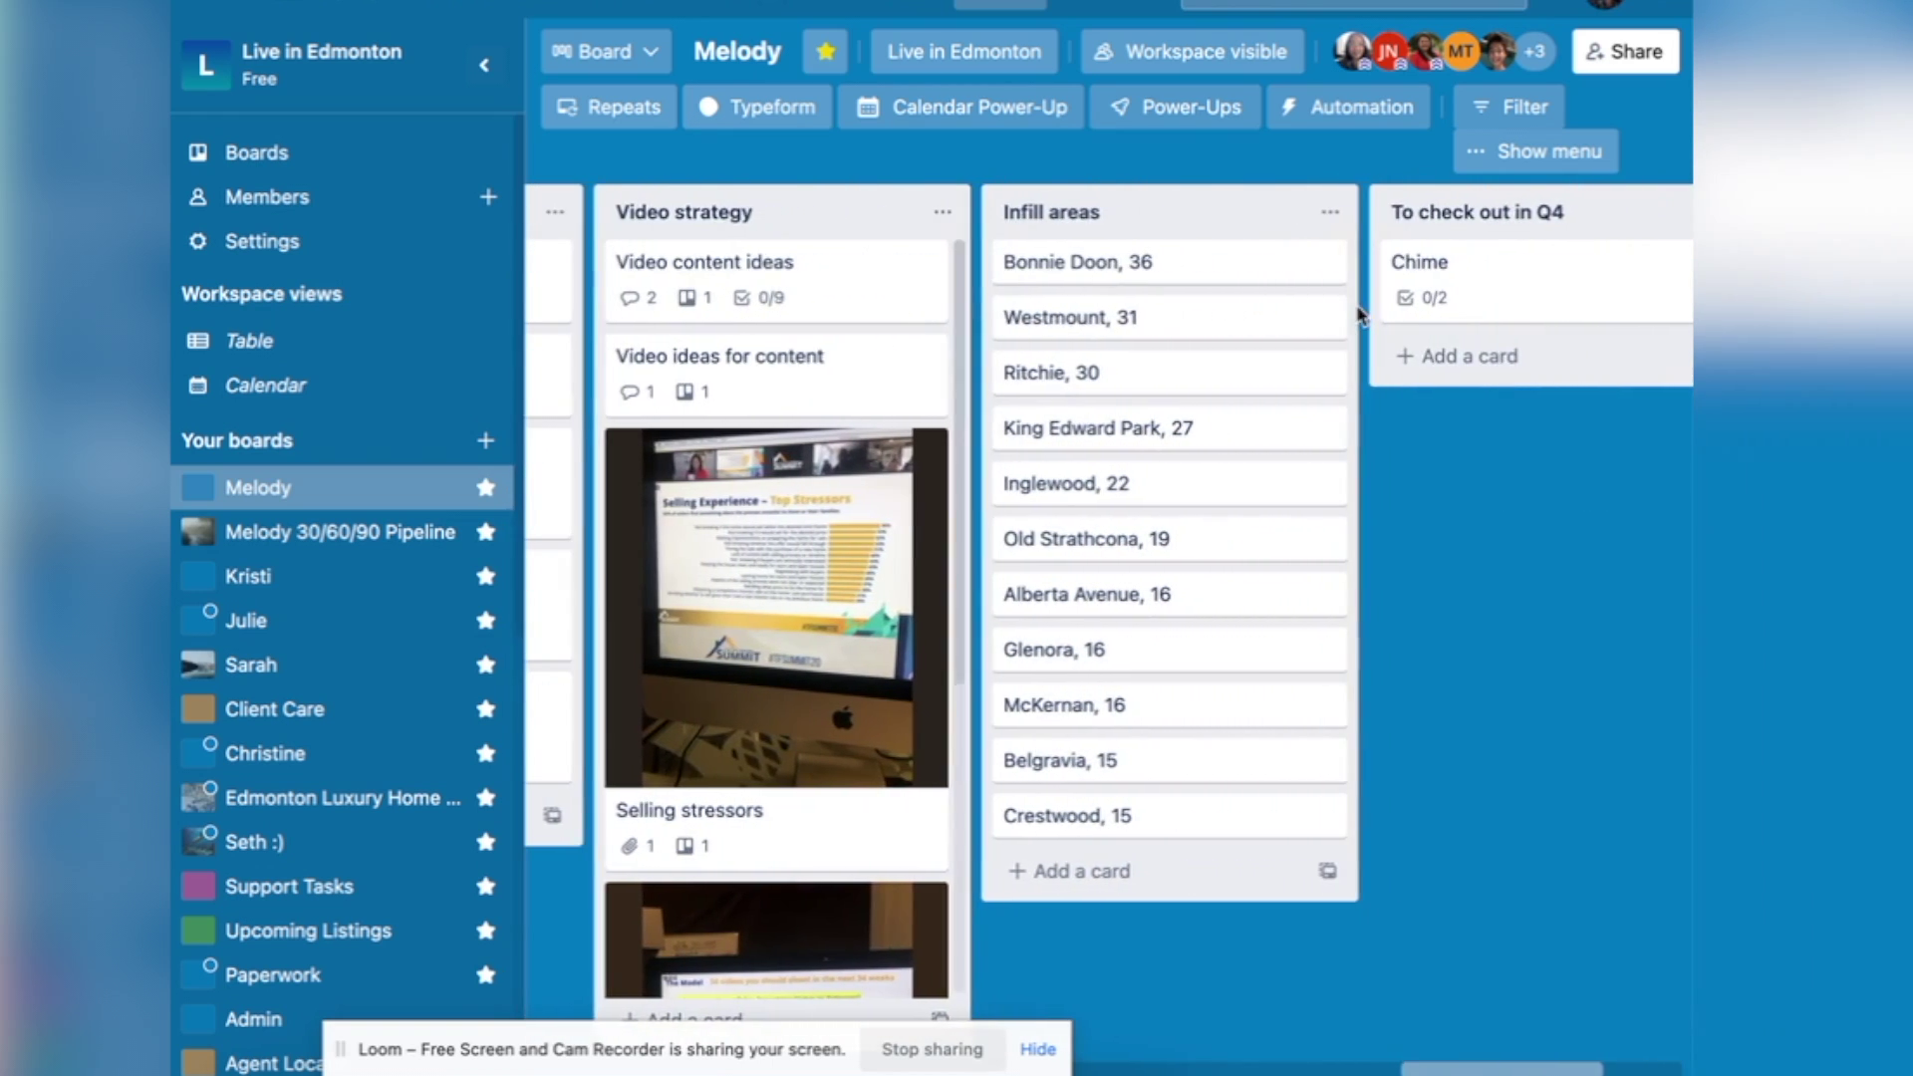
scroll(1362, 317, "right", 5)
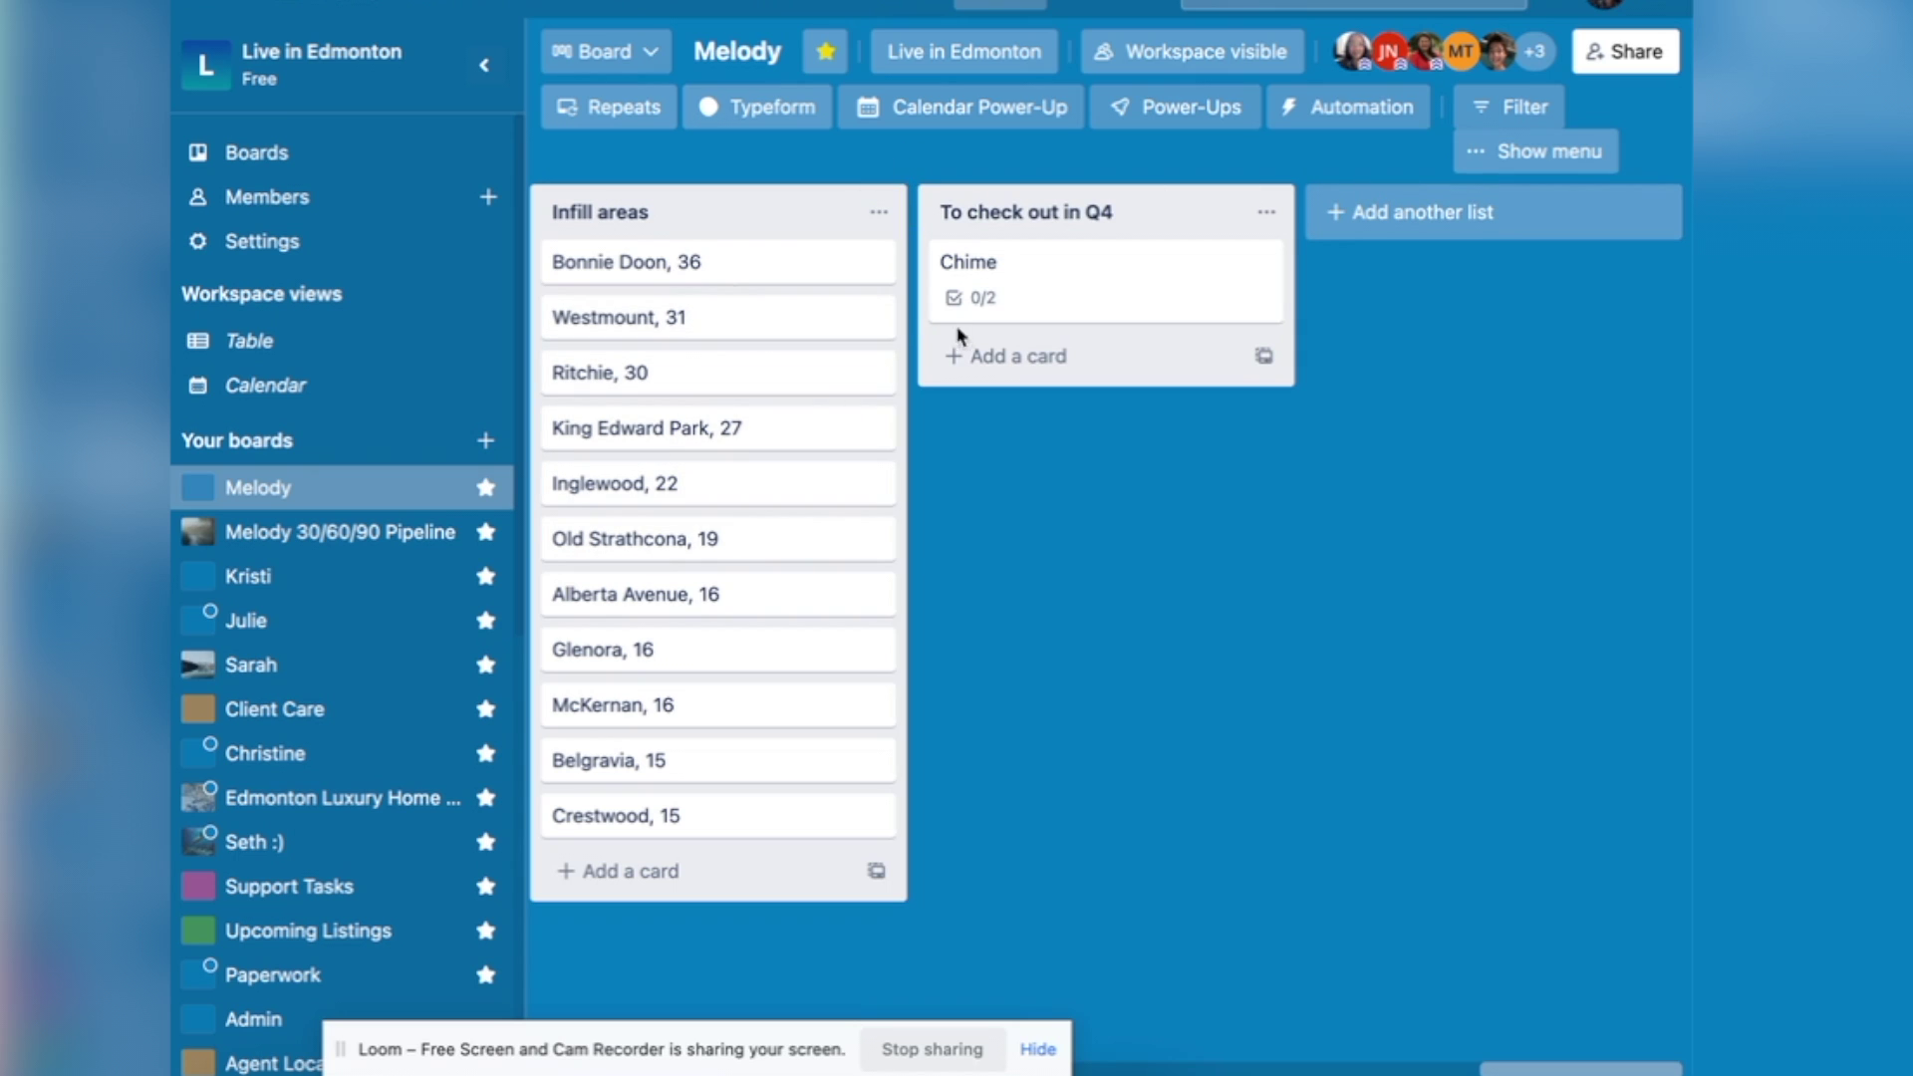
scroll(956, 349, "left", 5)
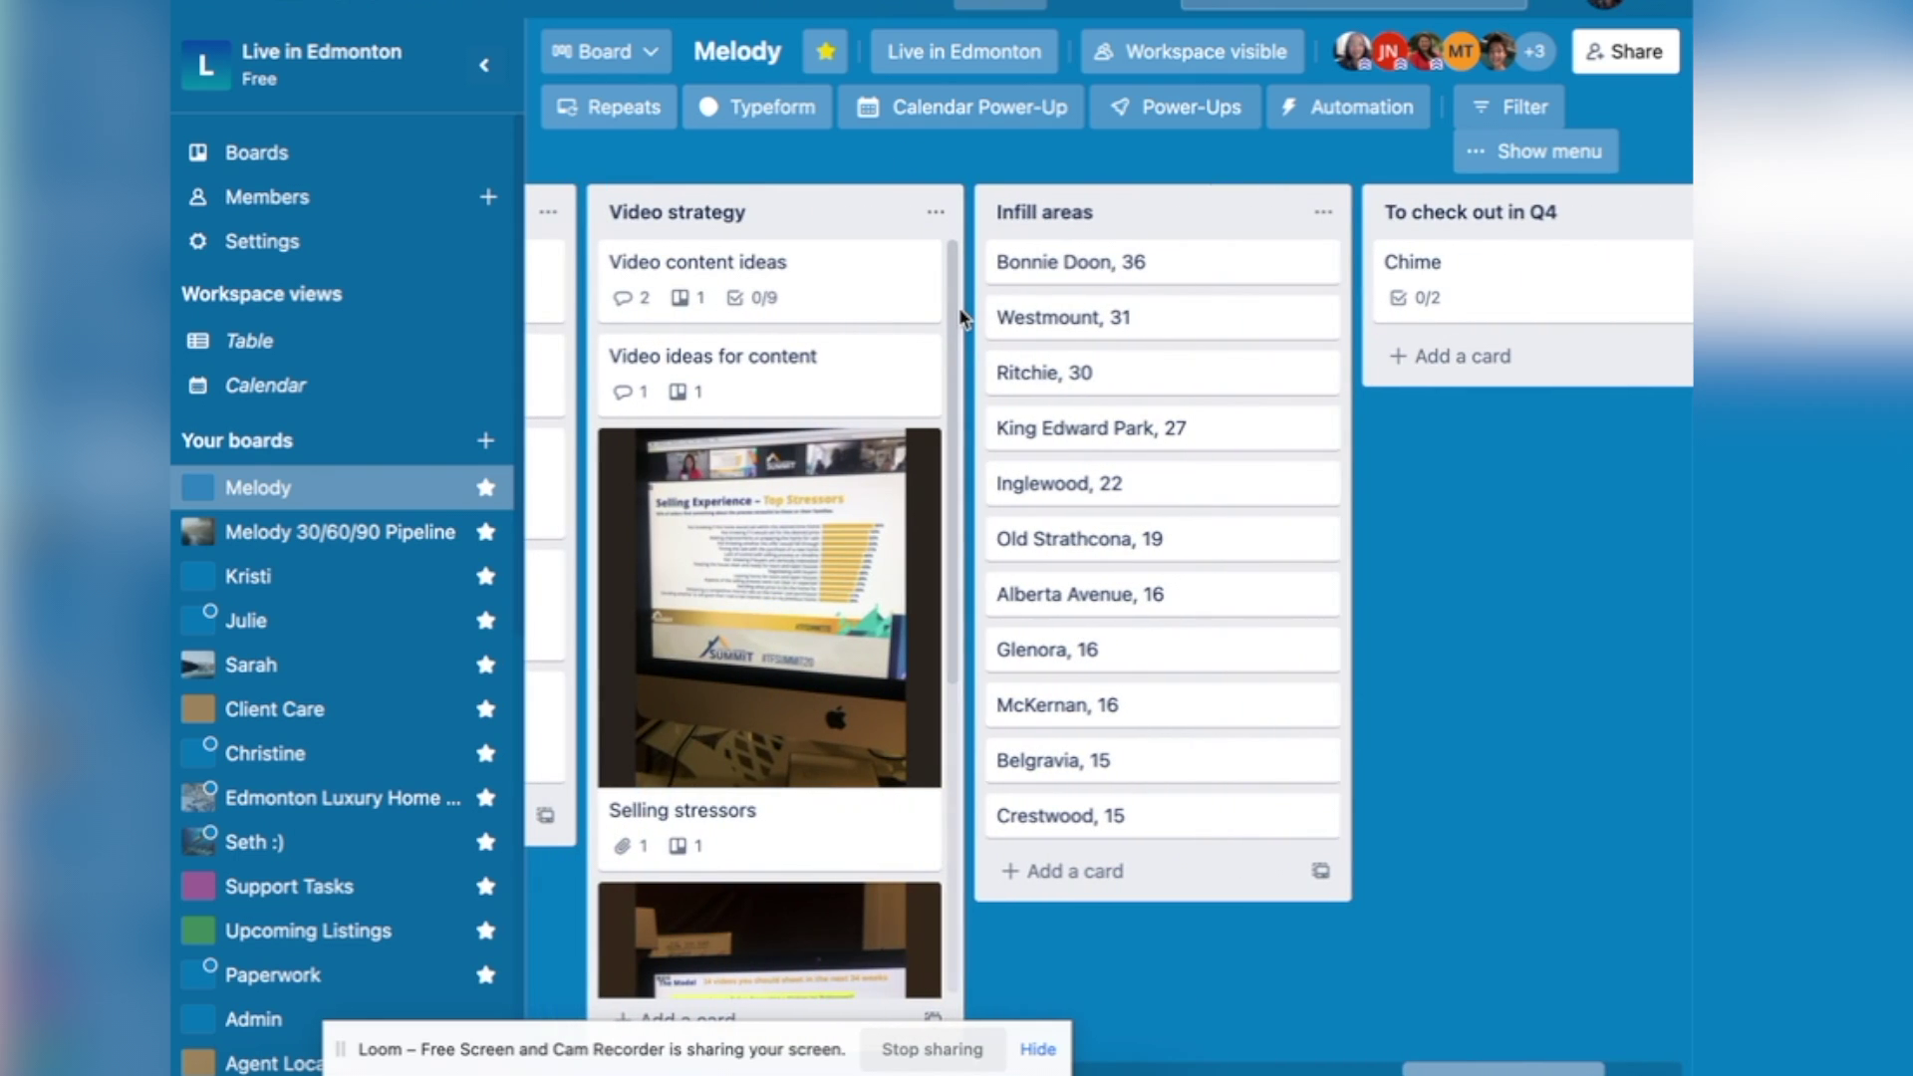
scroll(800, 331, "right", 2)
scroll(803, 331, "right", 3)
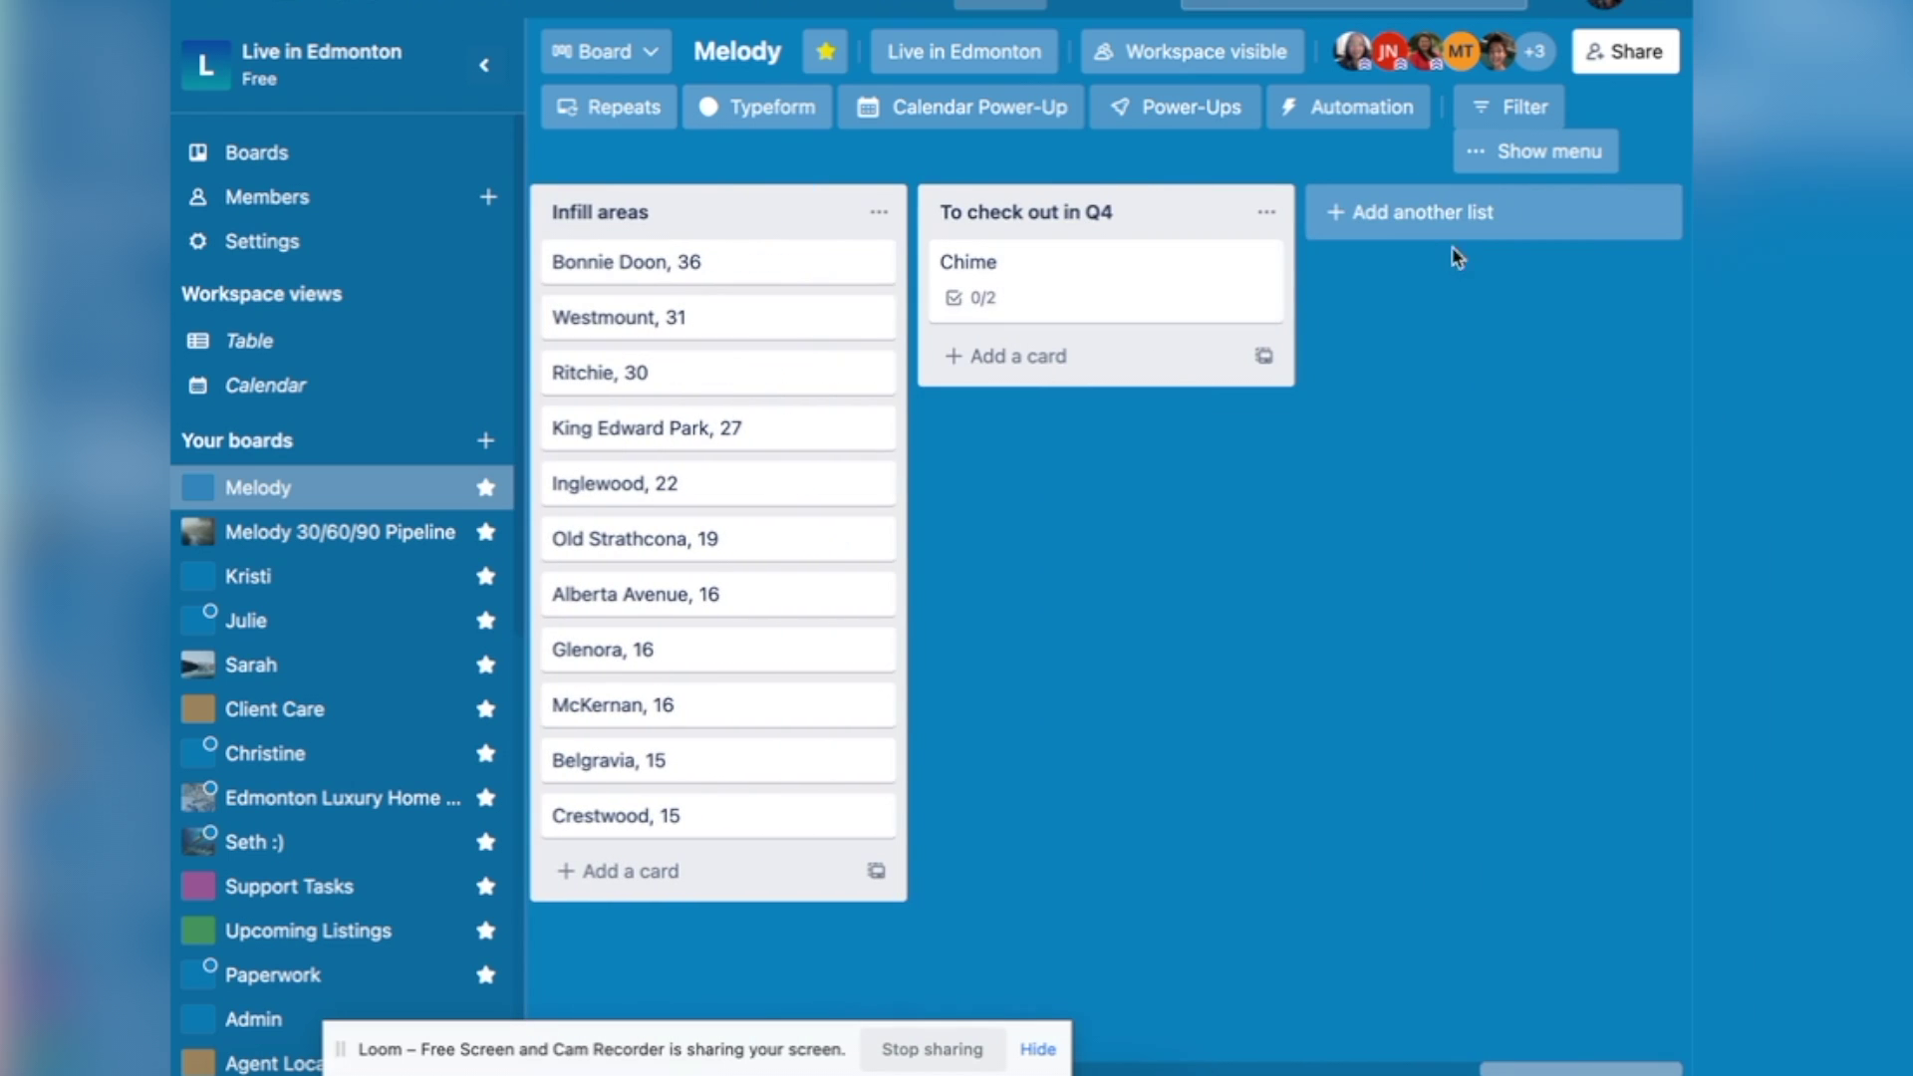
scroll(1388, 217, "left", 20)
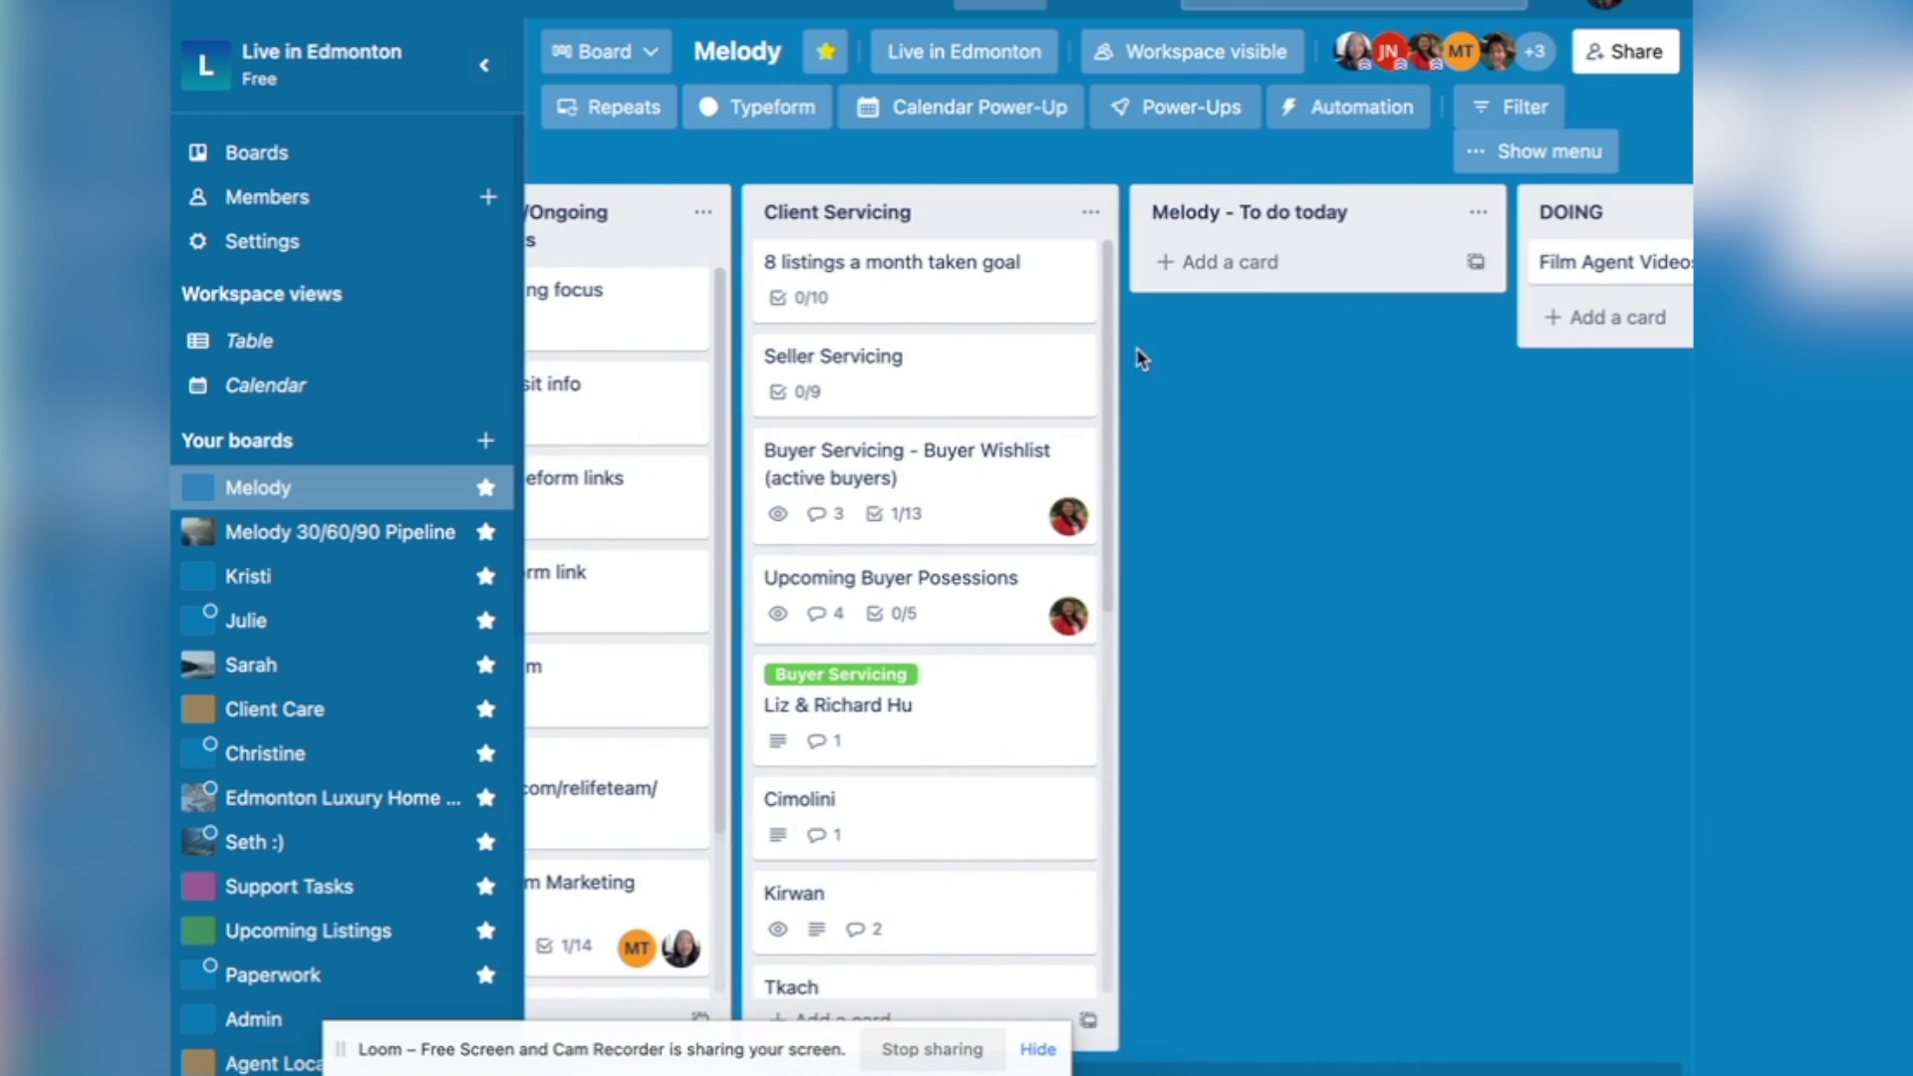
left_click(1230, 264)
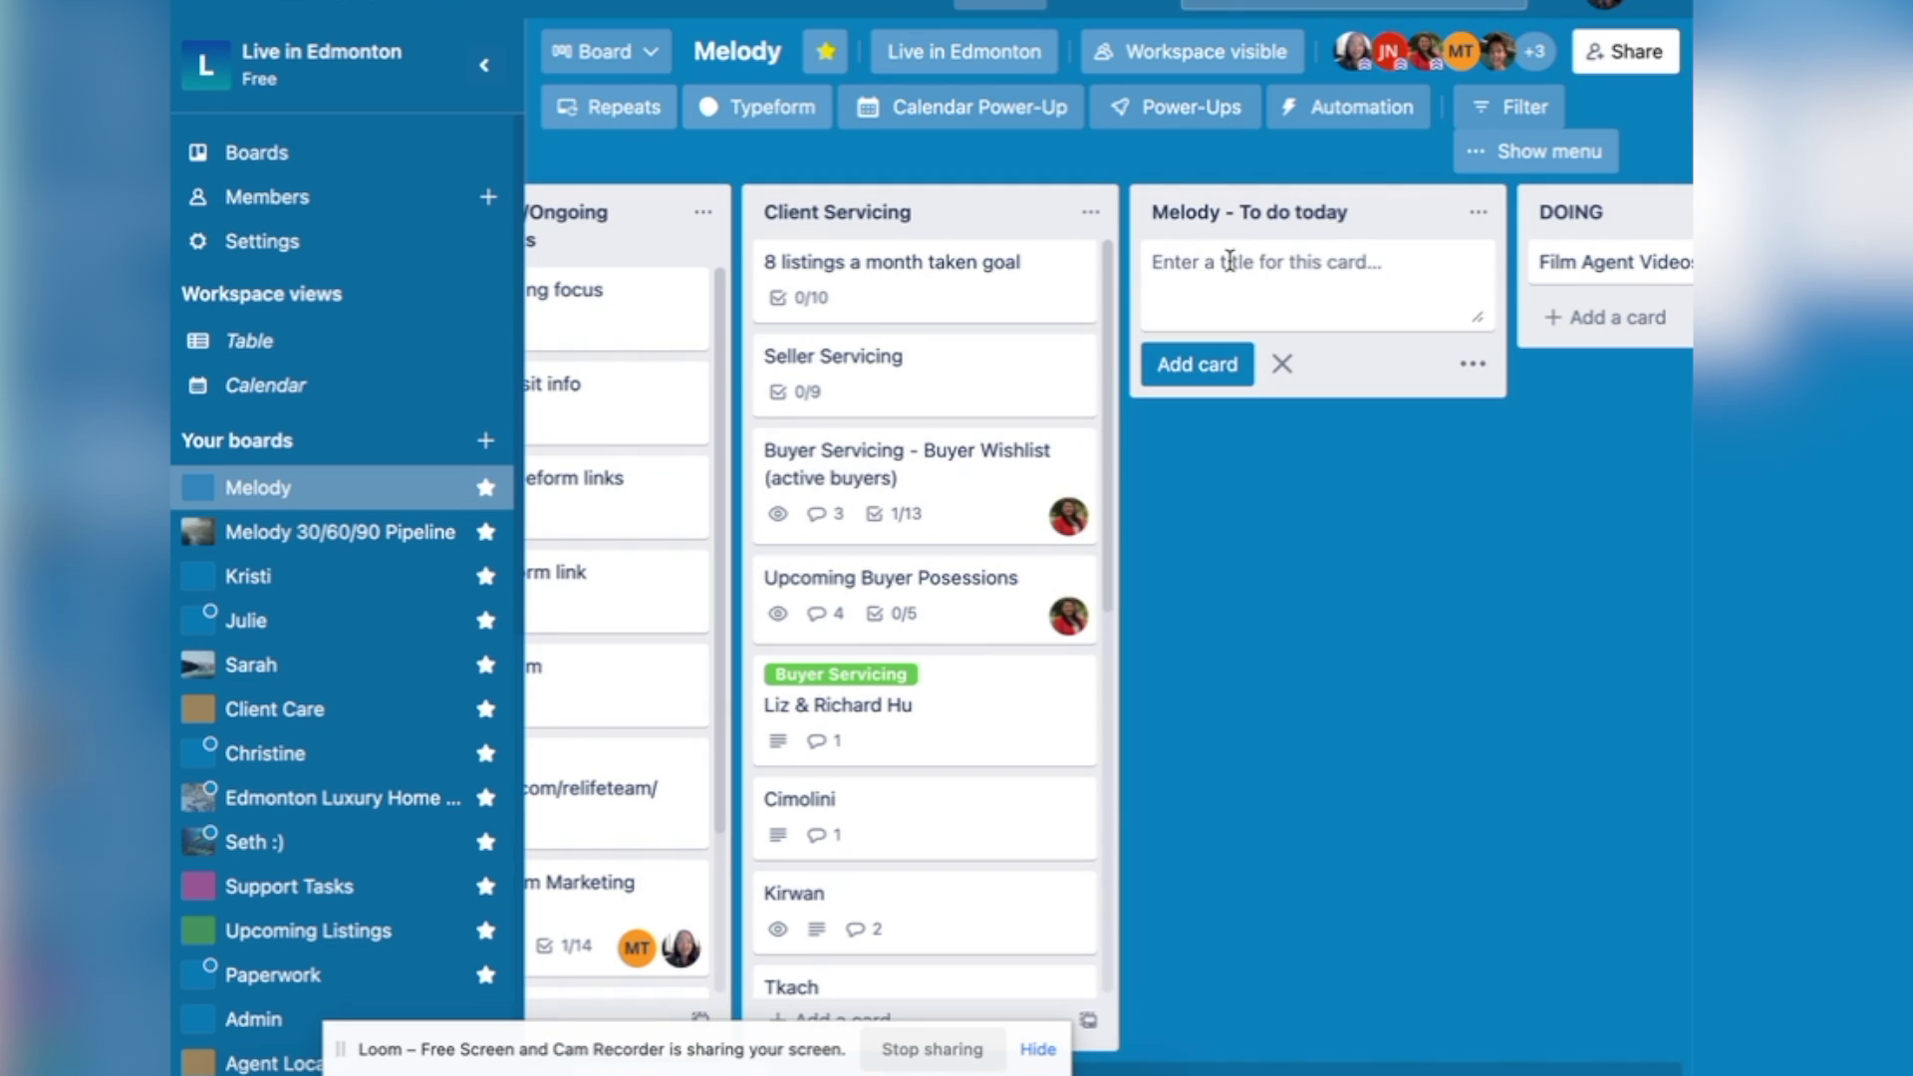
Nudge the Film Agent Videos card in DOING, then open its details.
scroll(1229, 261, "right", 3)
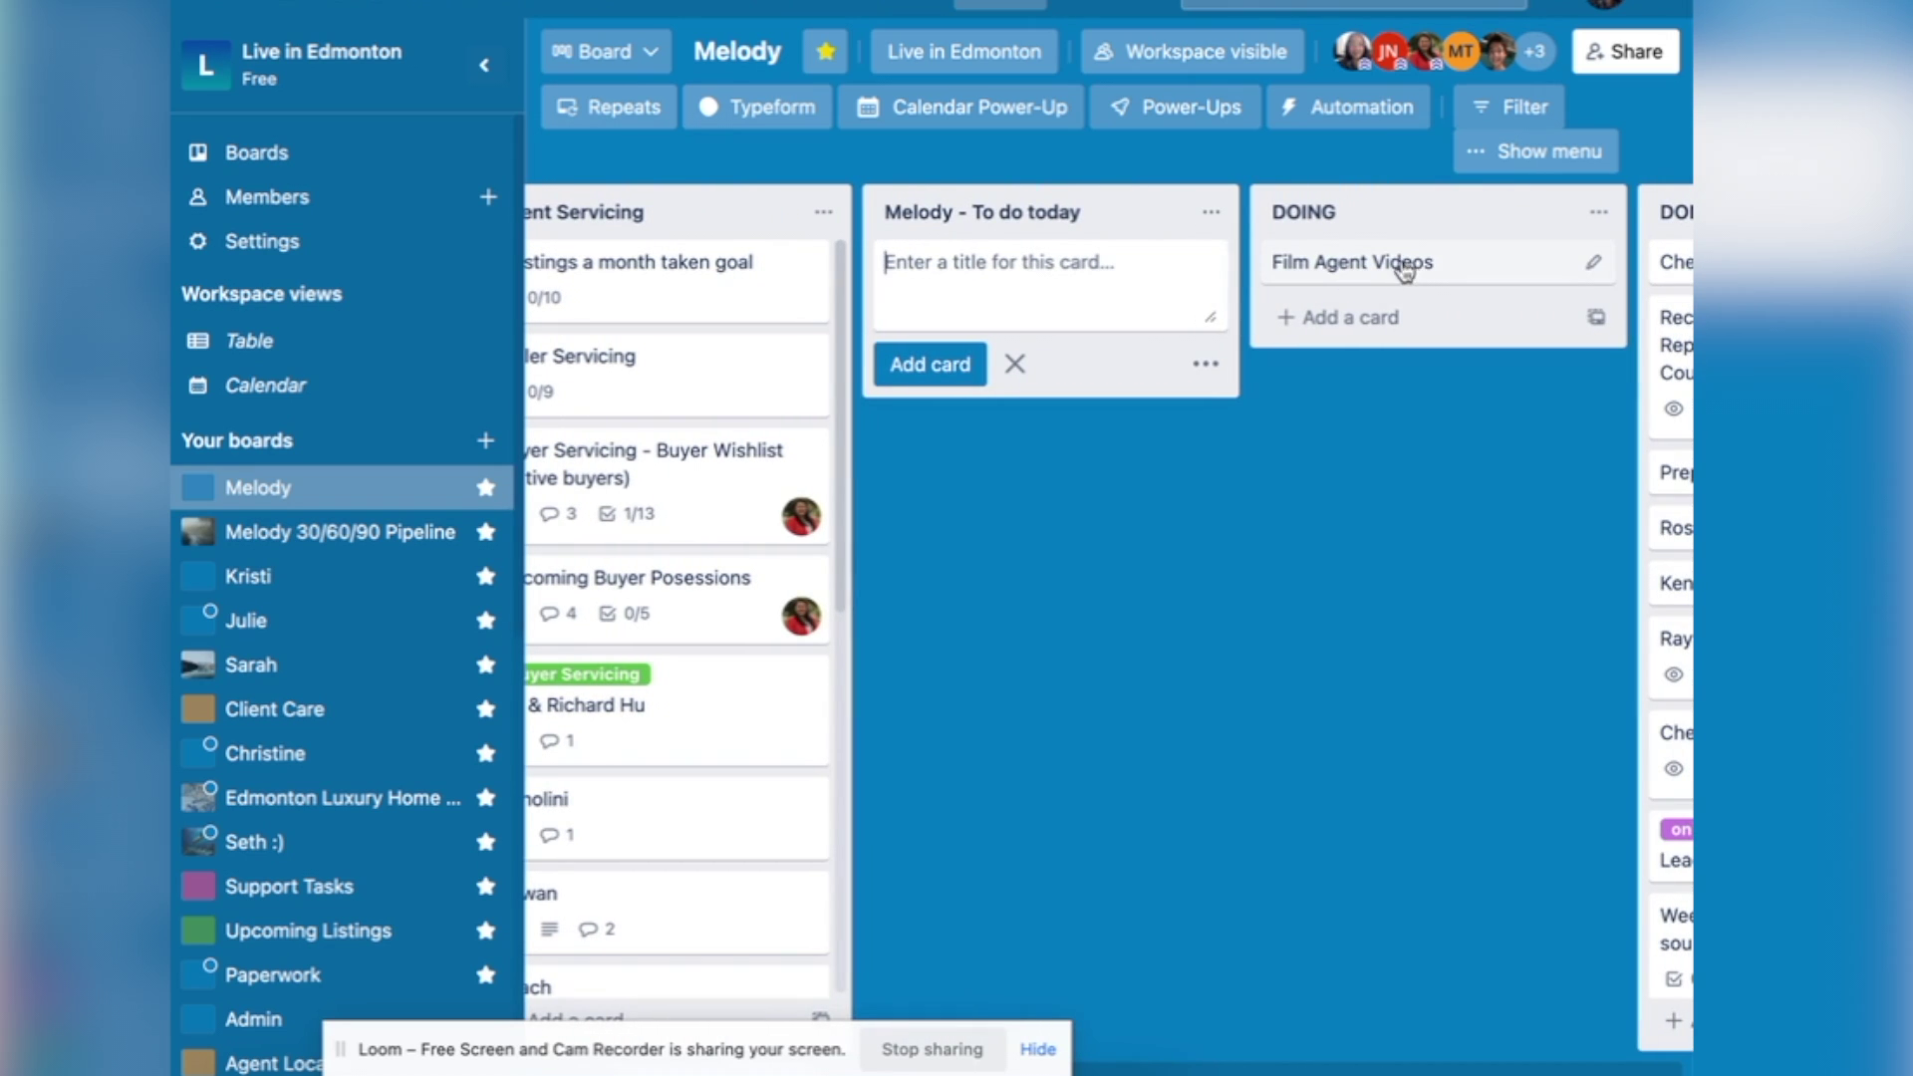
mouse_move(1396, 265)
left_mouse_down()
mouse_move(1182, 286)
mouse_move(1269, 303)
mouse_move(1388, 257)
left_mouse_up()
scroll(1395, 261, "right", 2)
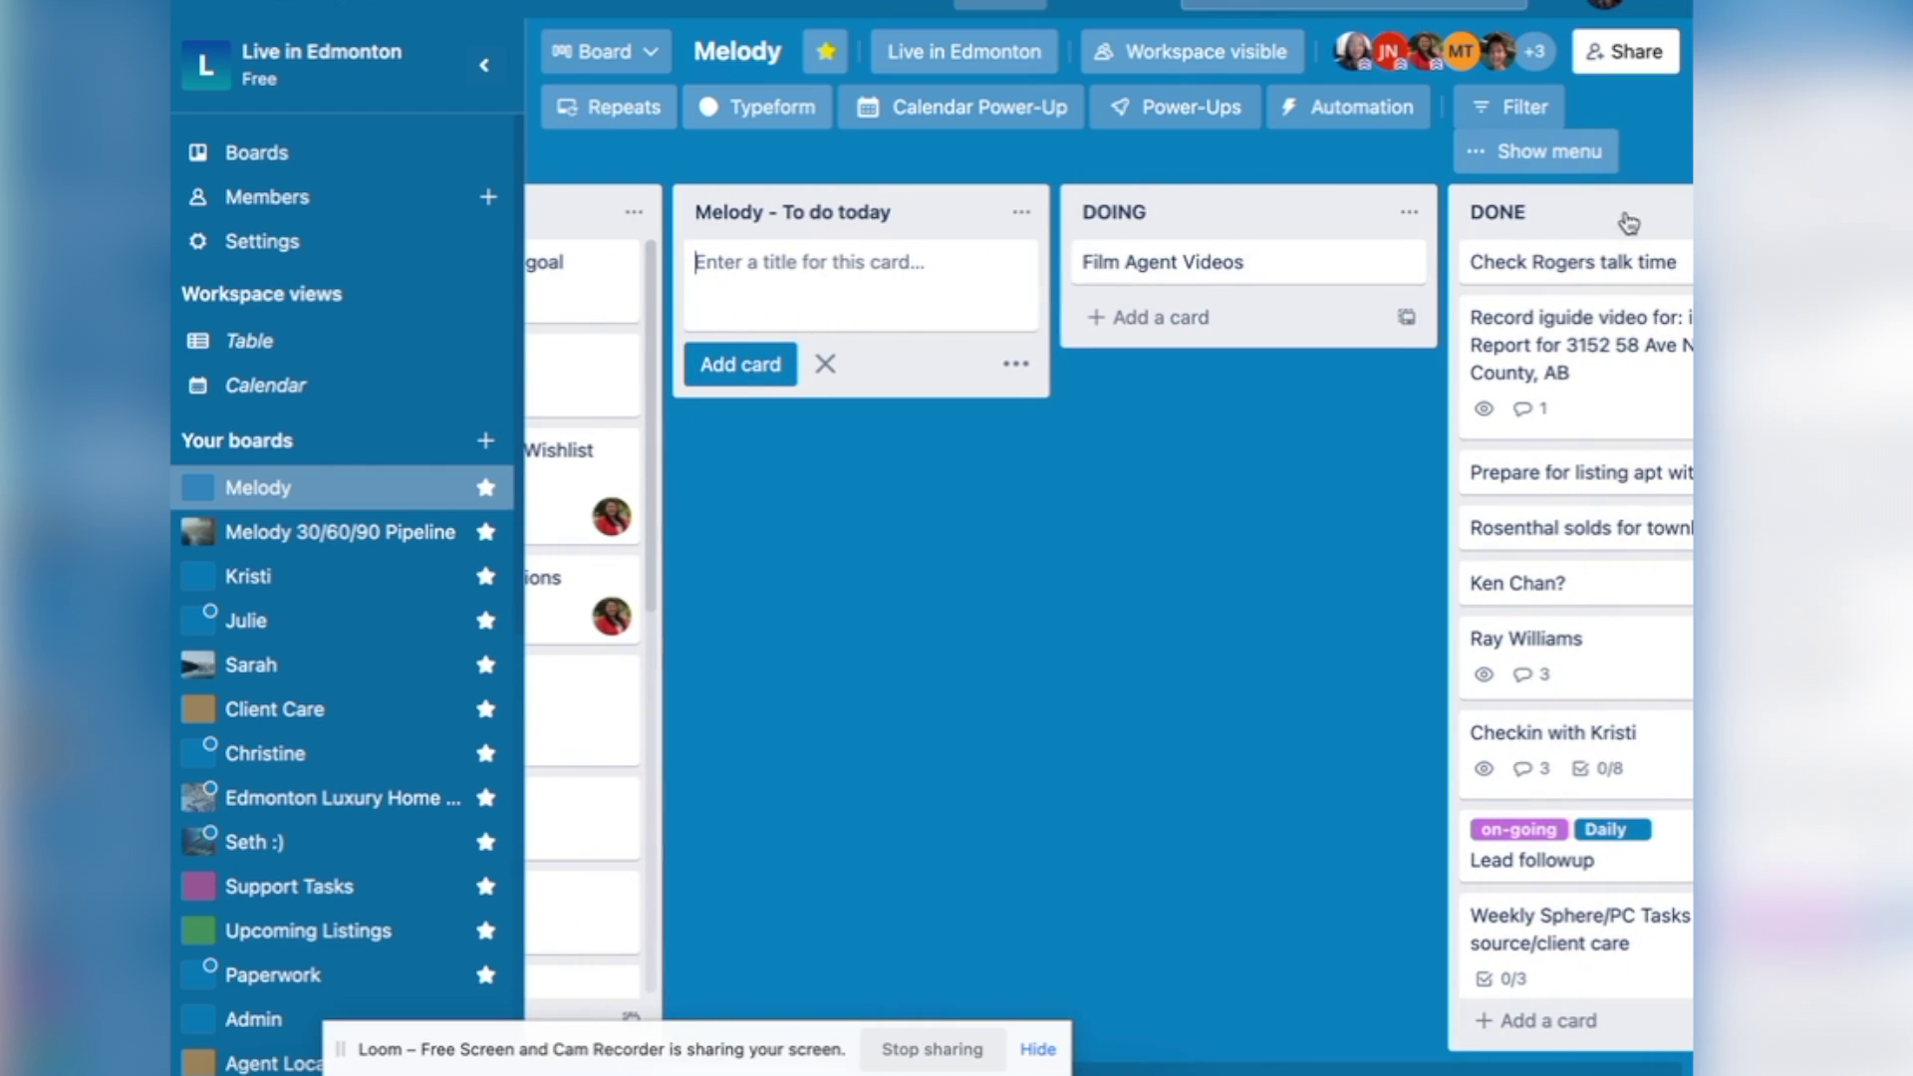
left_click(1329, 267)
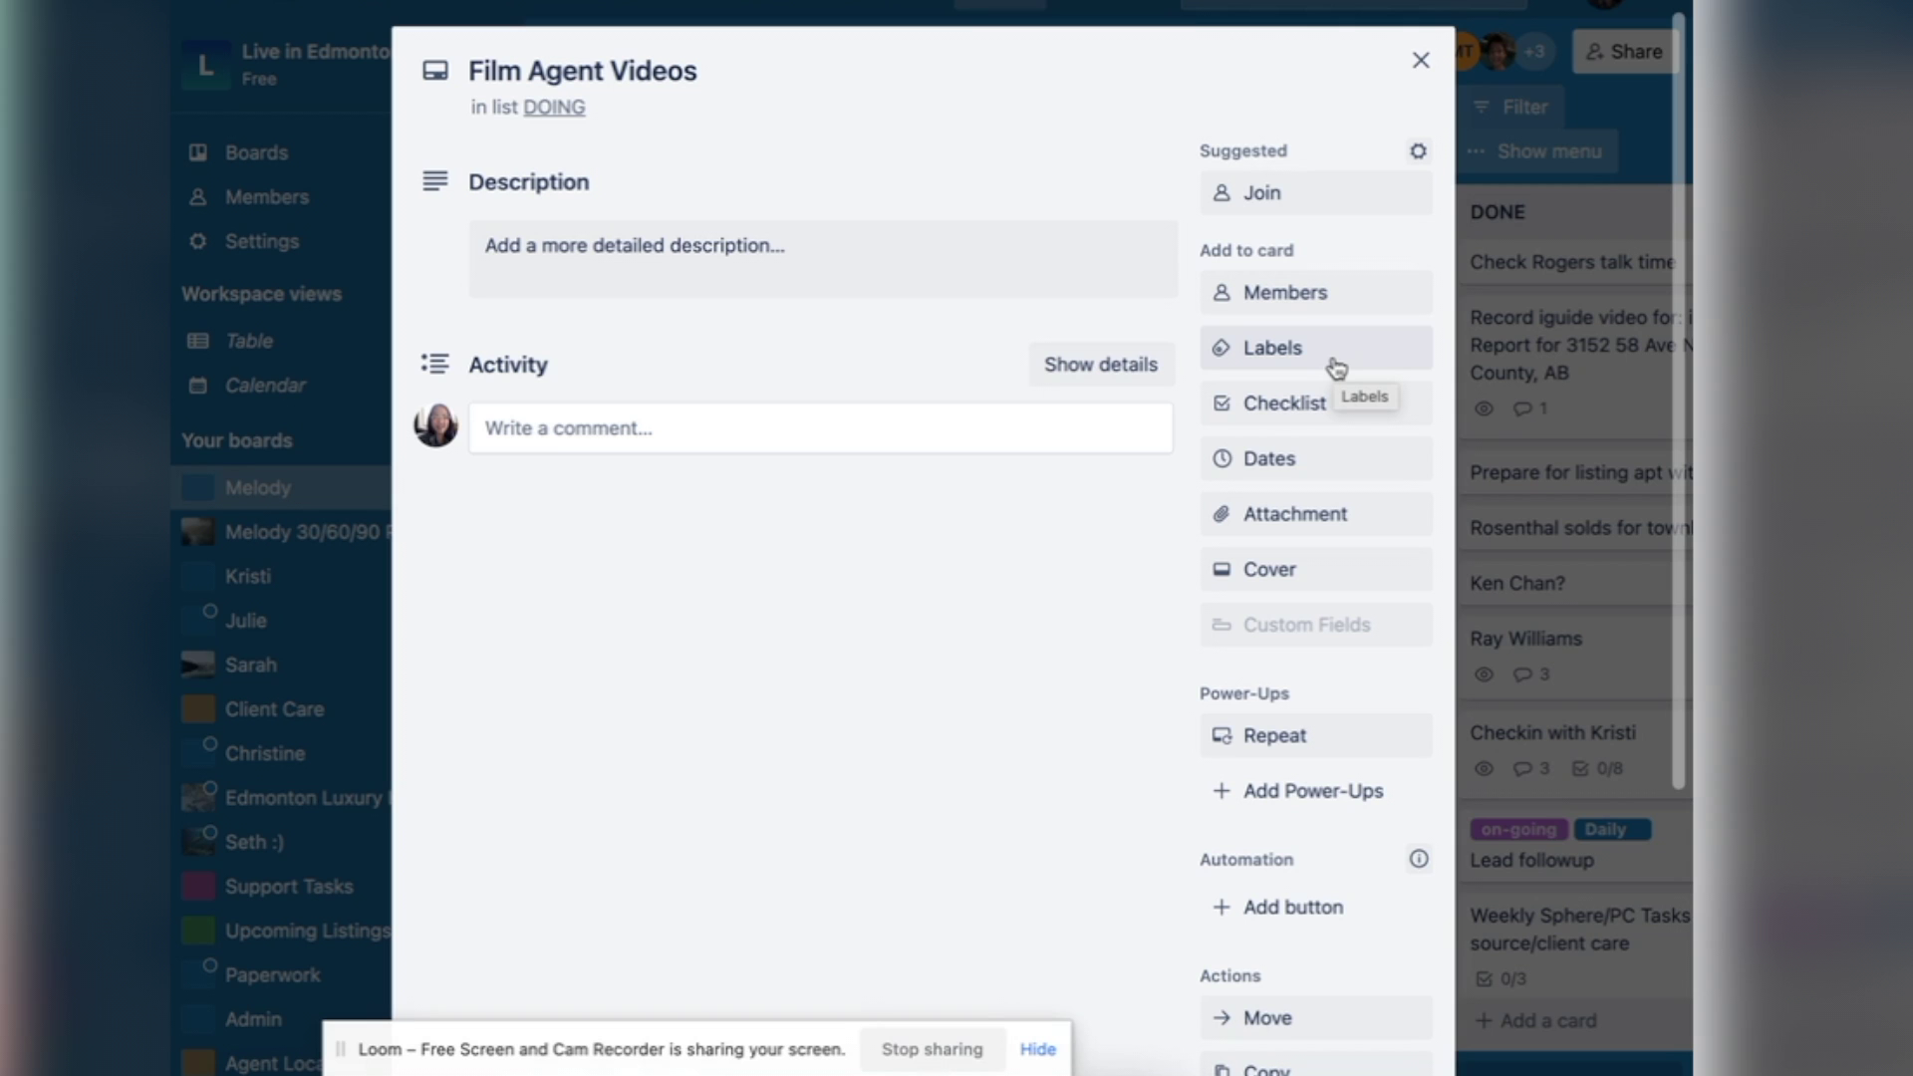
Close Film Agent Videos, then open the iGUIDE video card in DONE to read its comment and close it.
left_click(1420, 61)
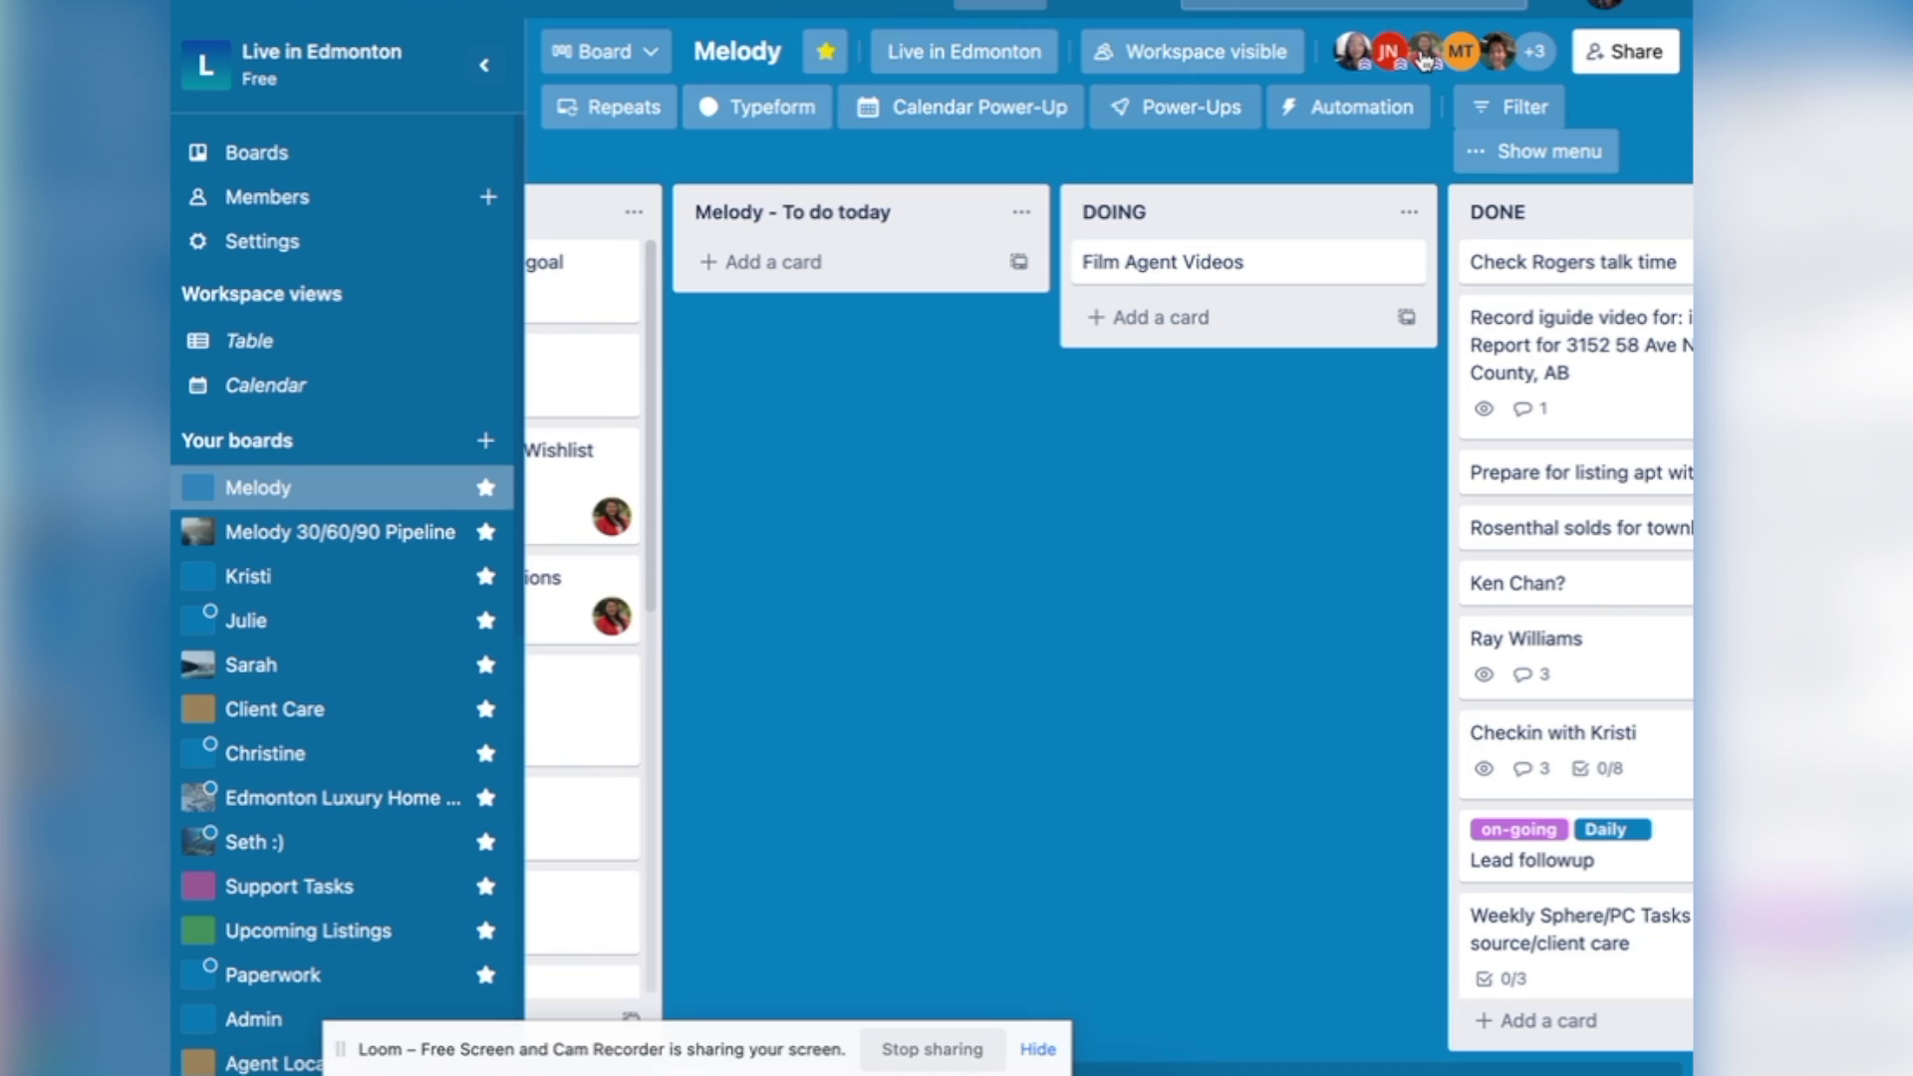
scroll(1356, 286, "right", 5)
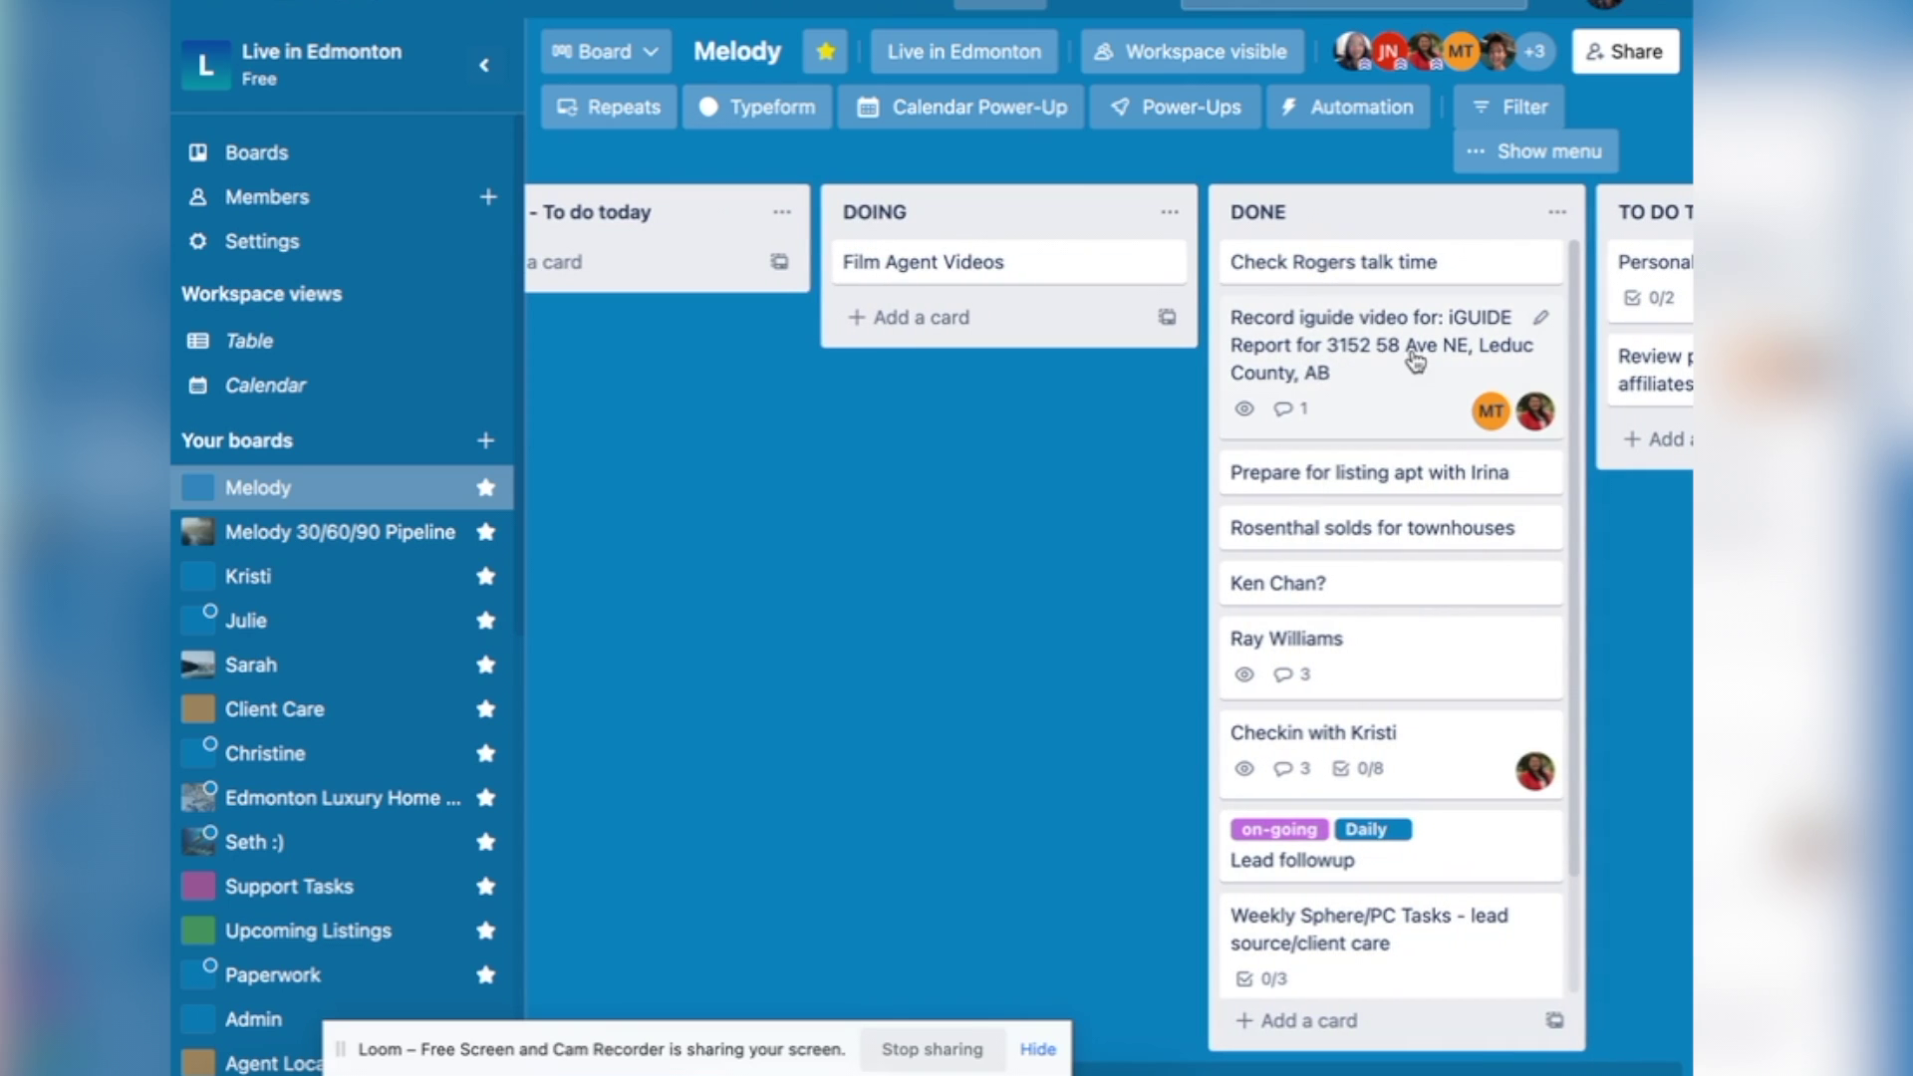
left_click(1386, 376)
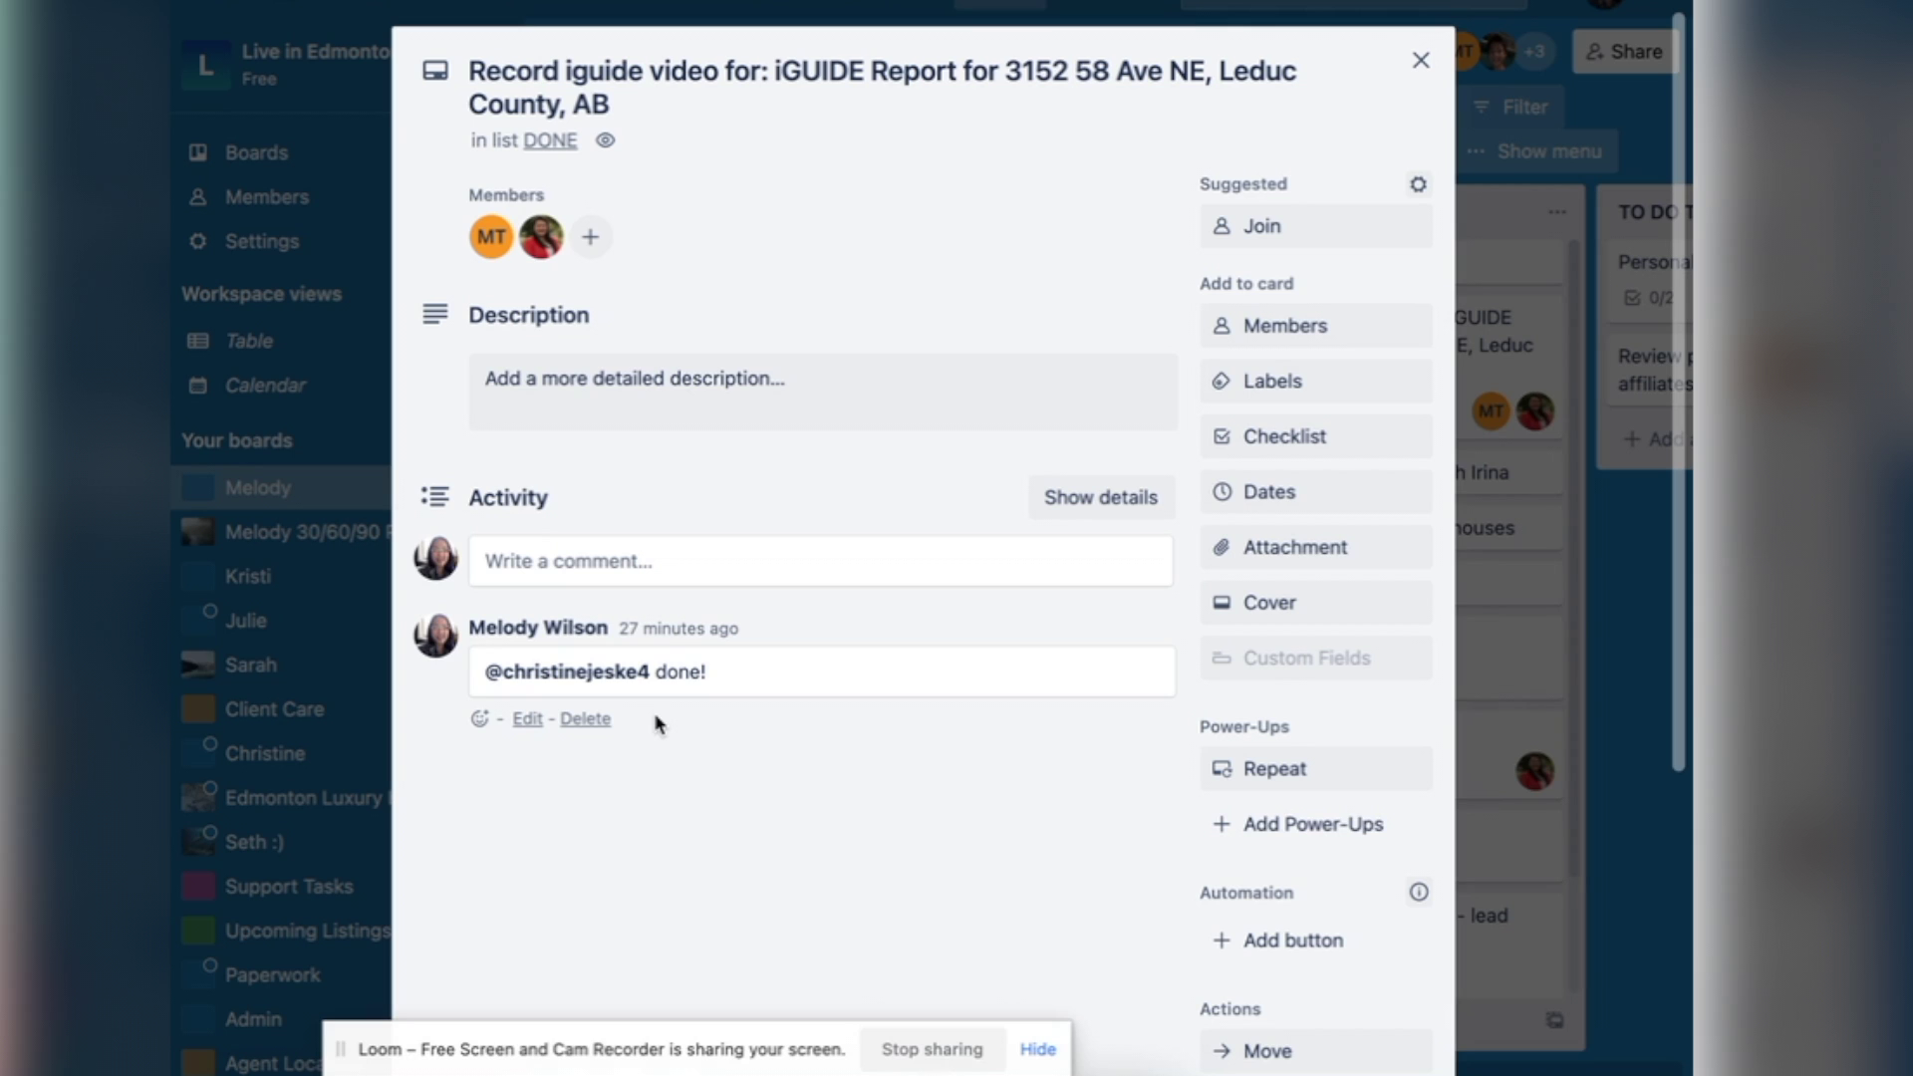
left_click(1421, 60)
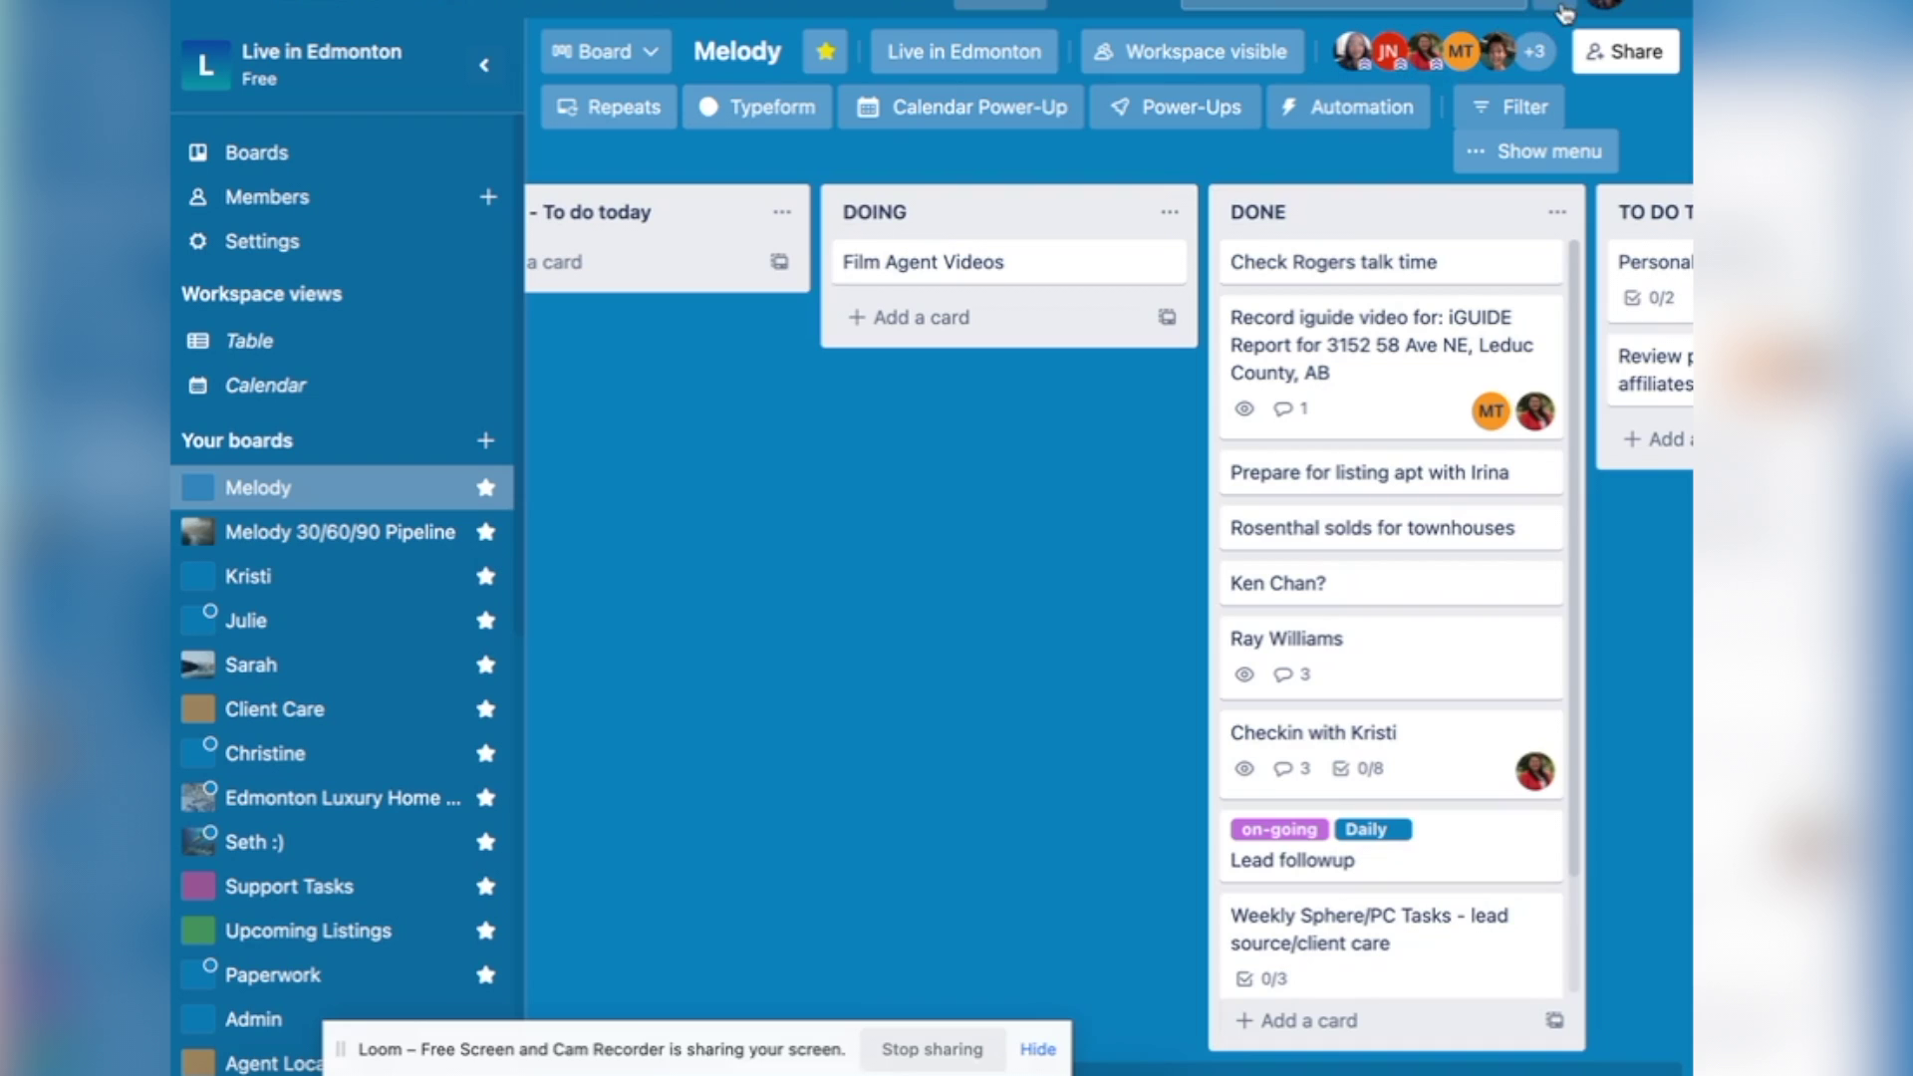
Glance at the recent notifications, then dismiss them to return to the board.
left_click(1552, 7)
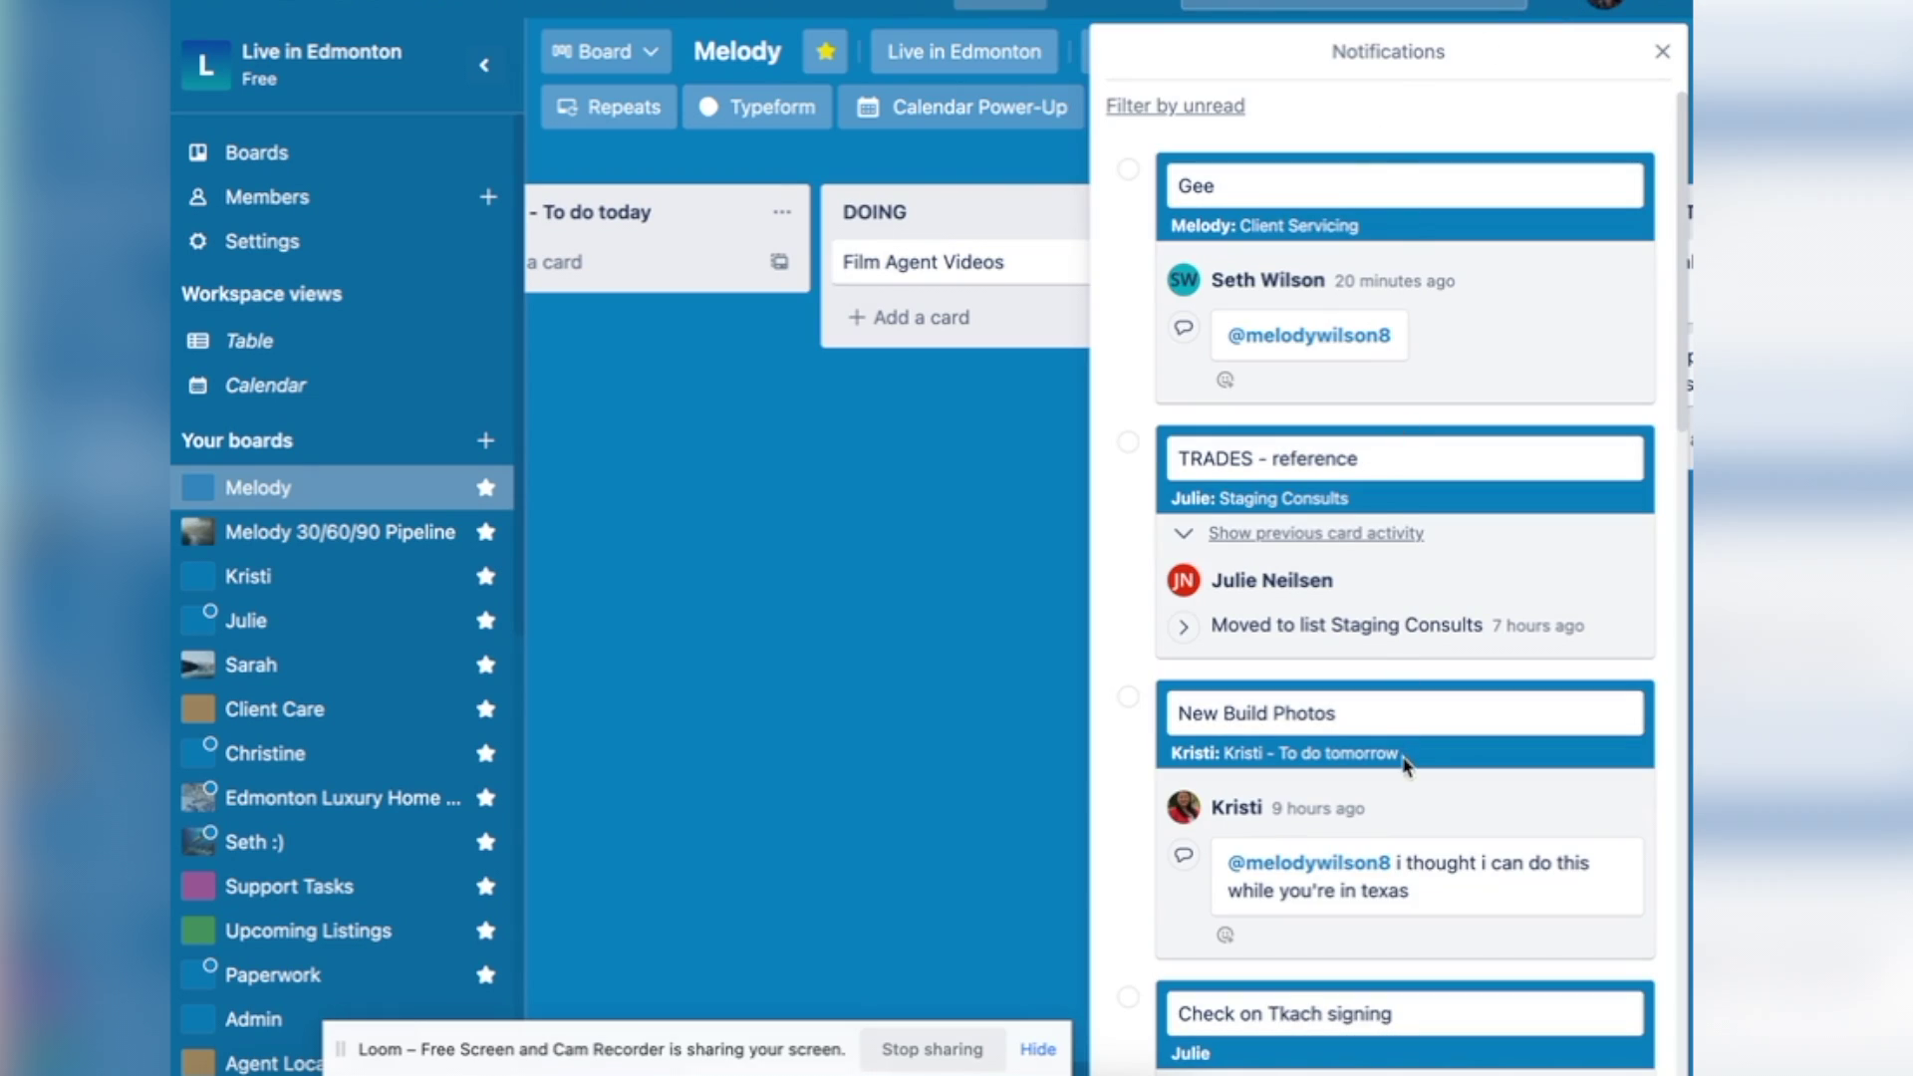
left_click(1662, 50)
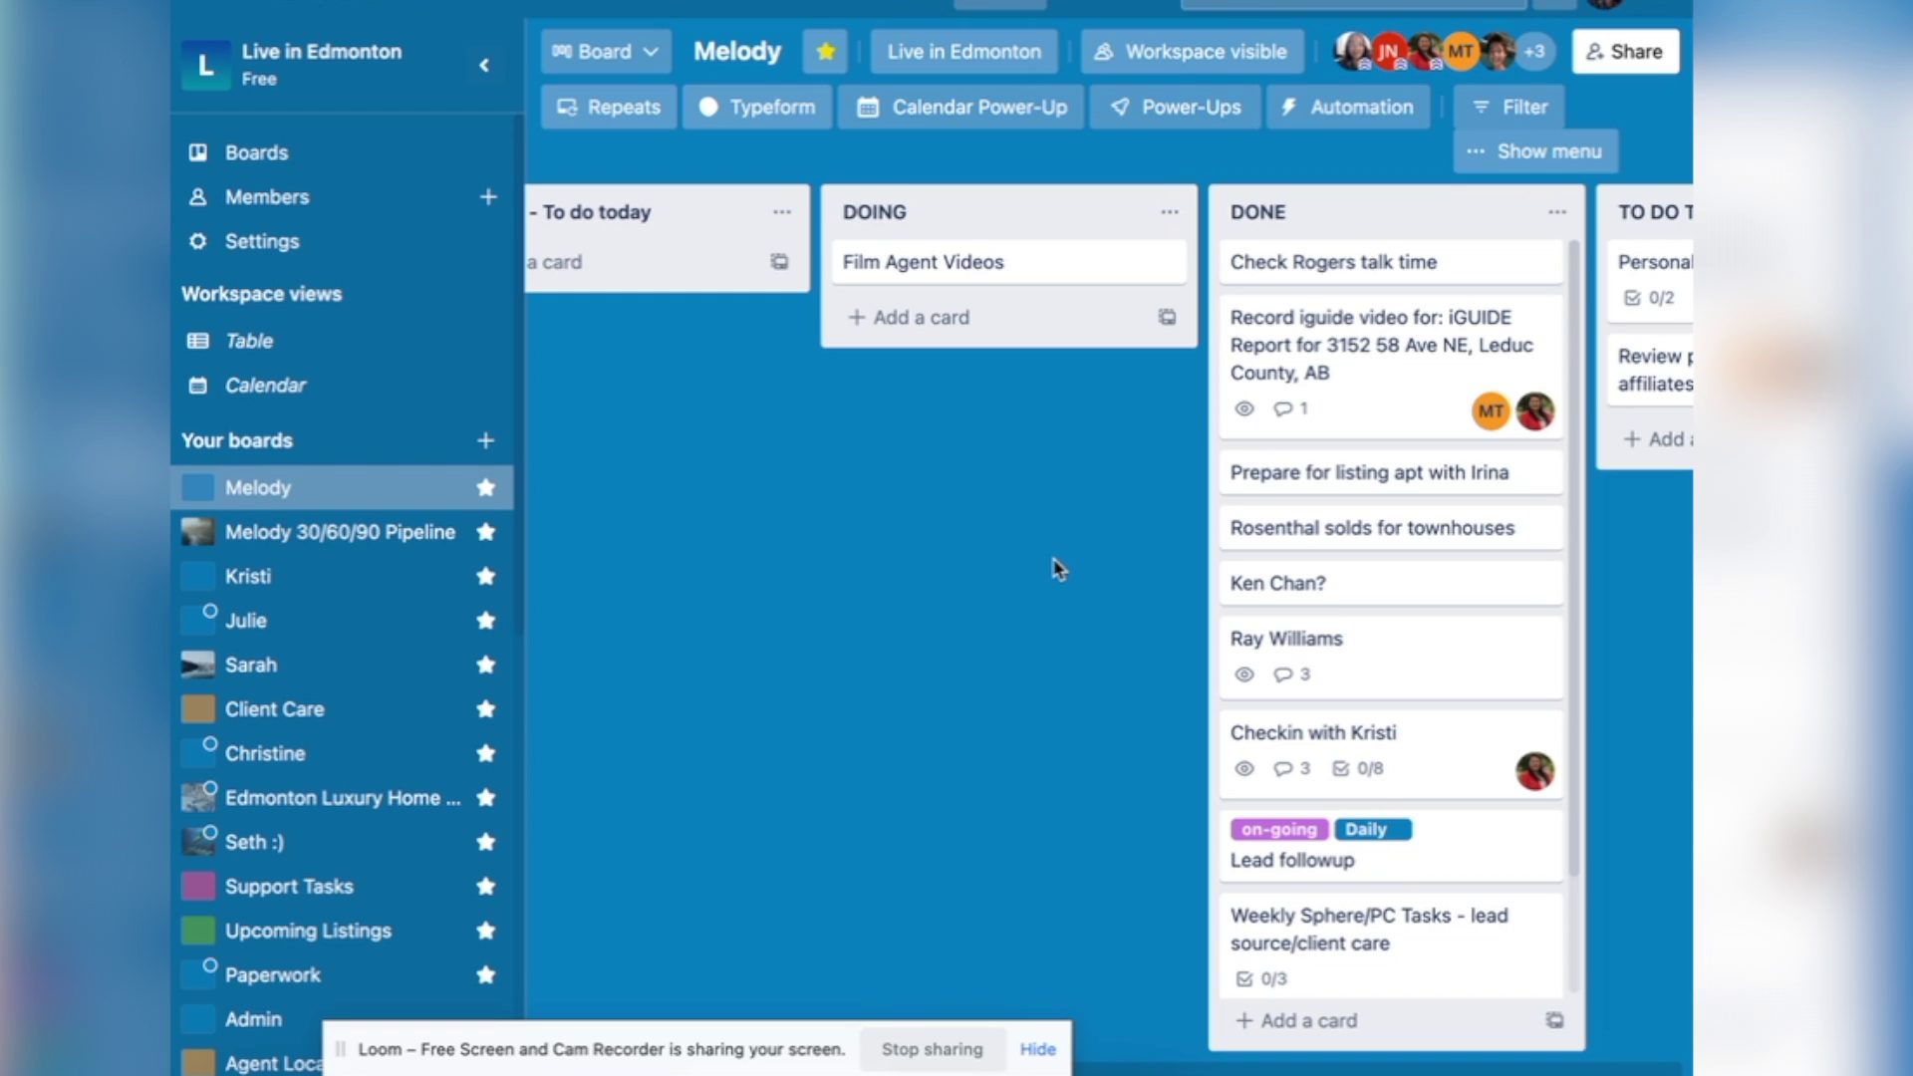
scroll(1375, 777, "down", 2)
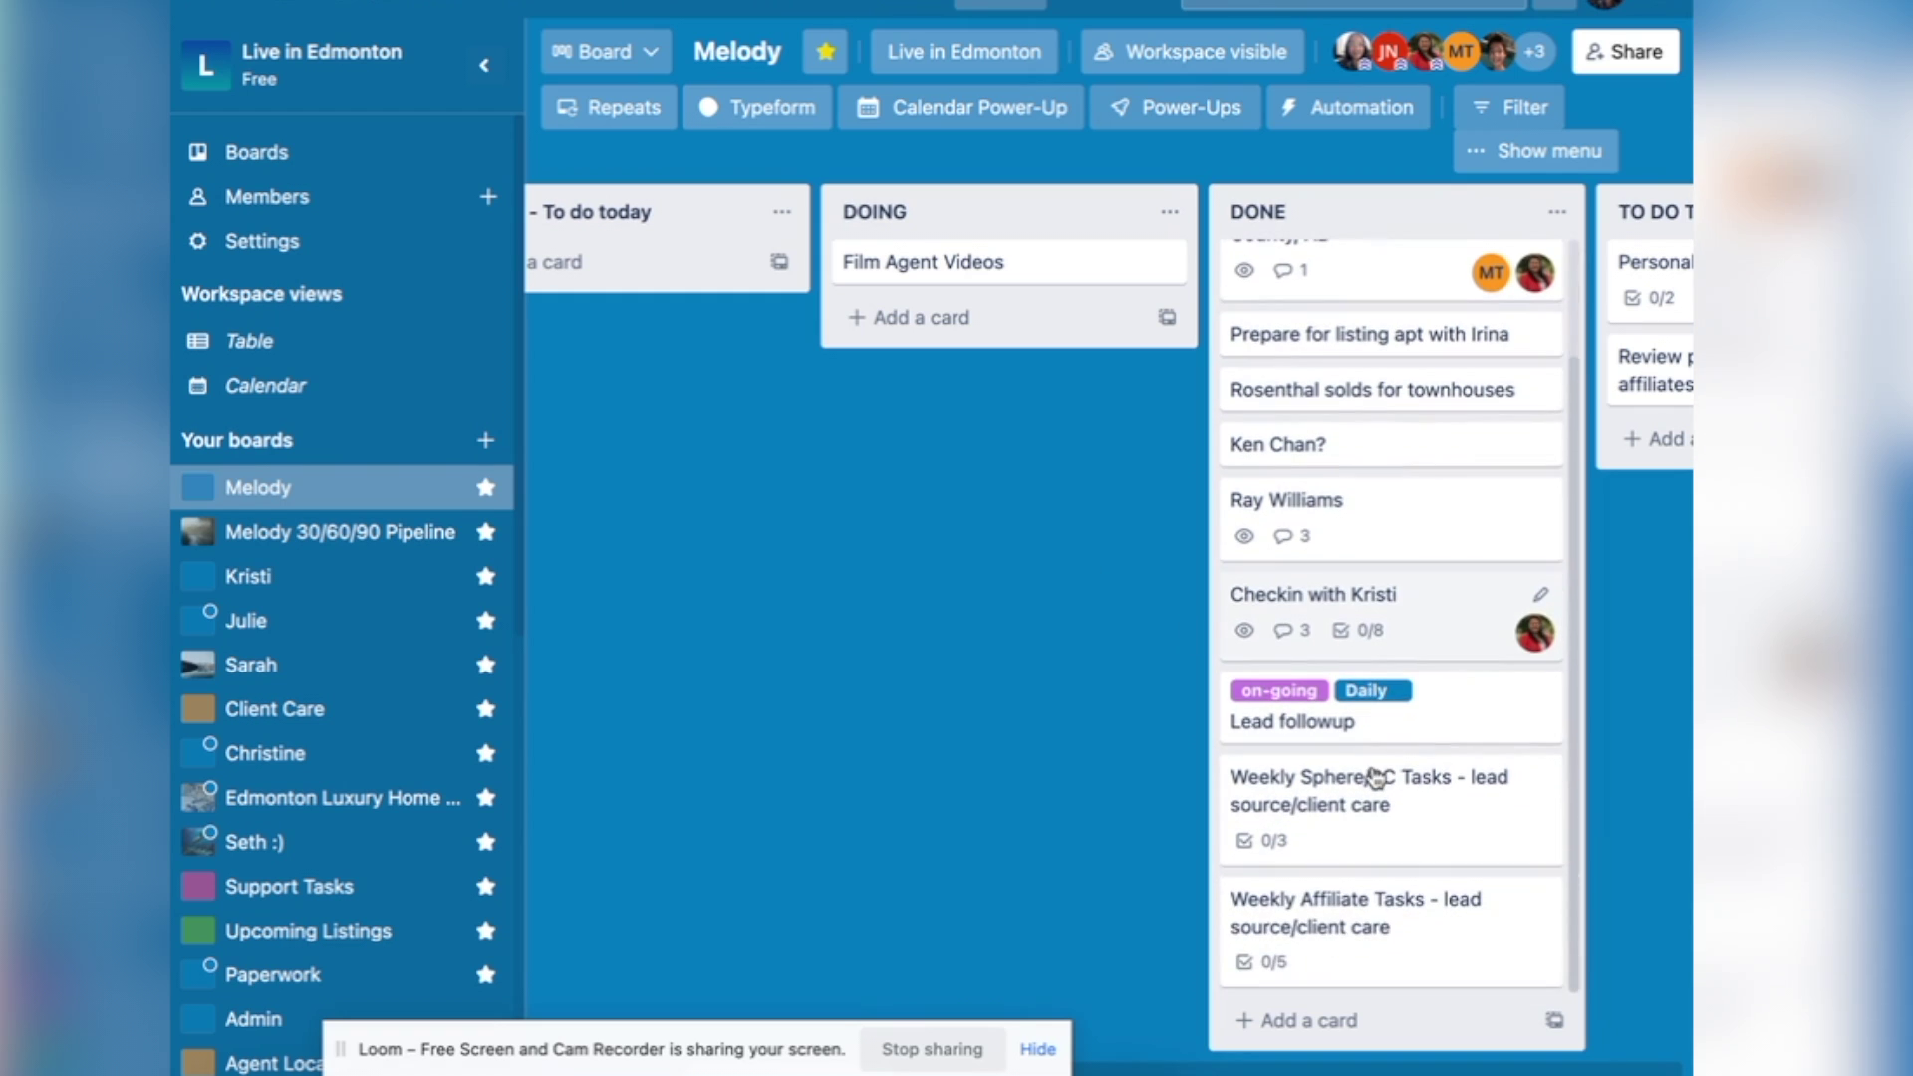
left_click(1453, 623)
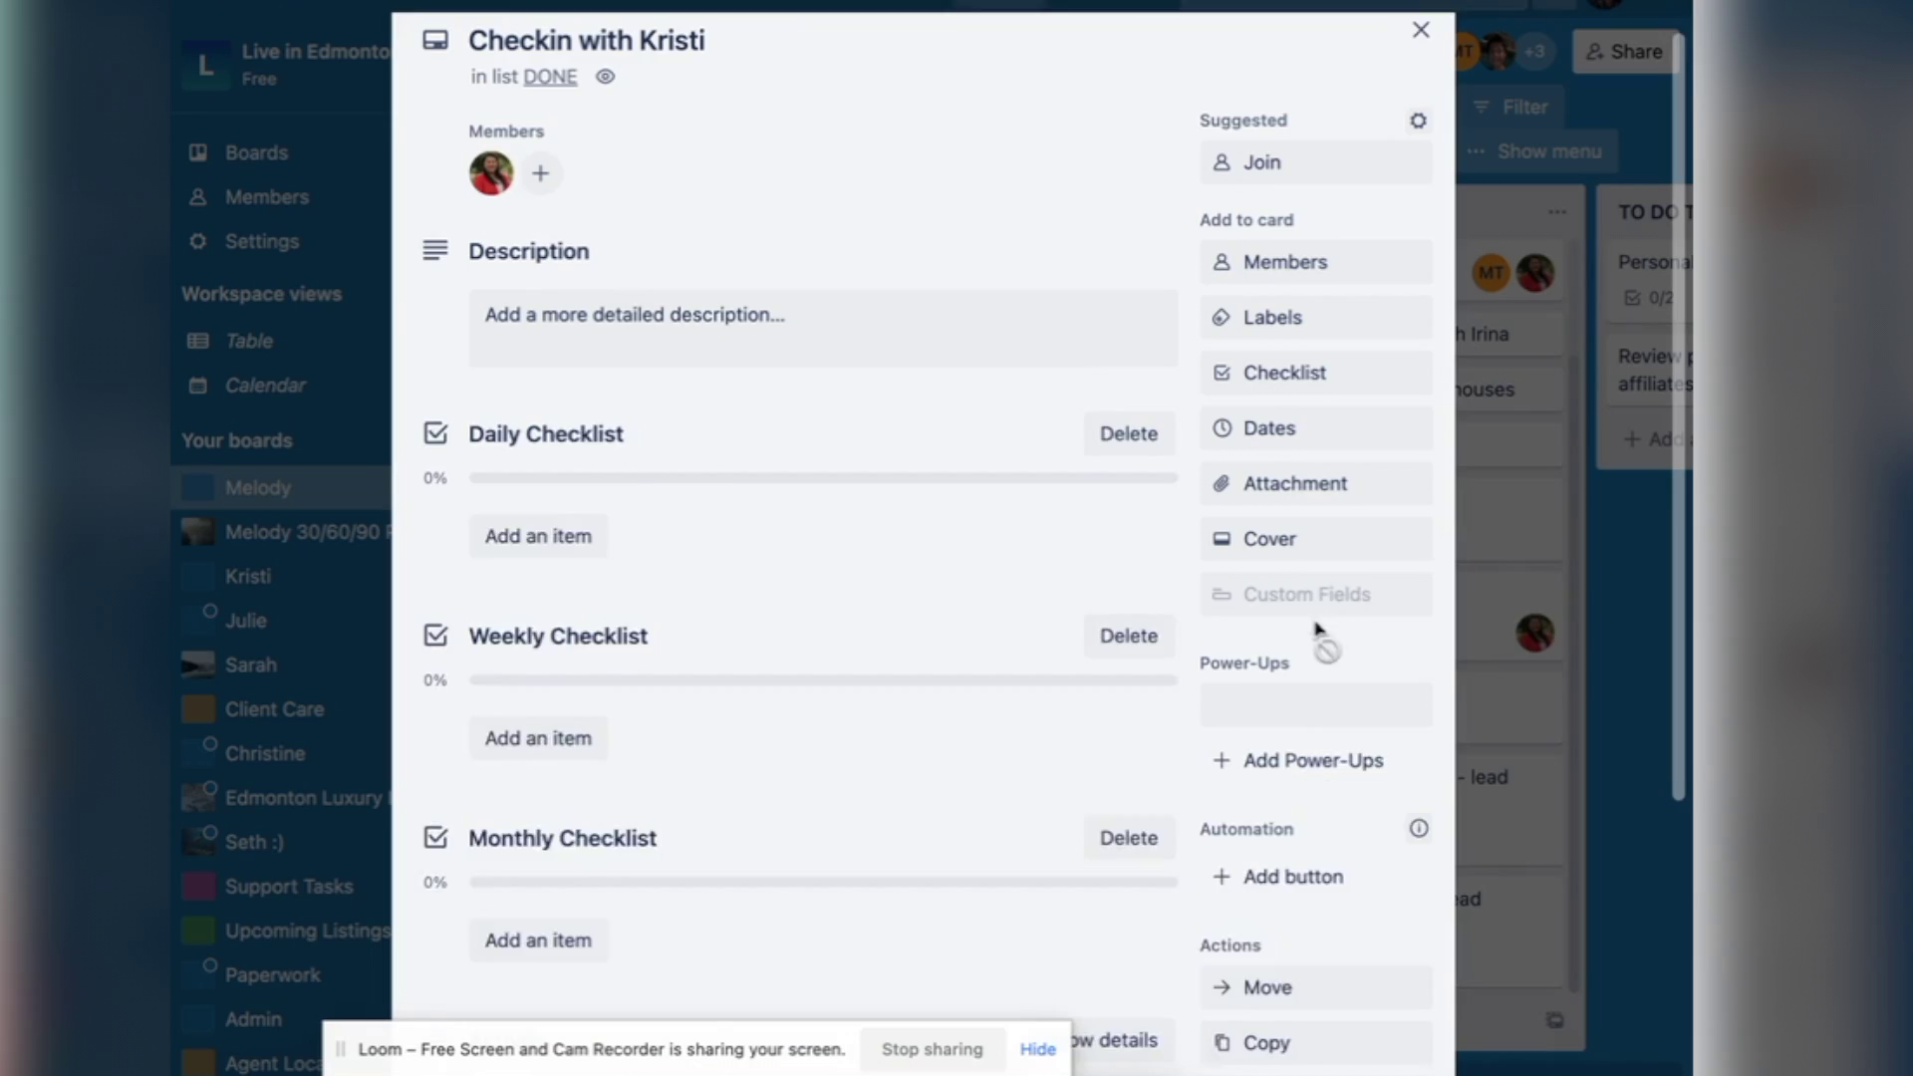
scroll(947, 773, "down", 3)
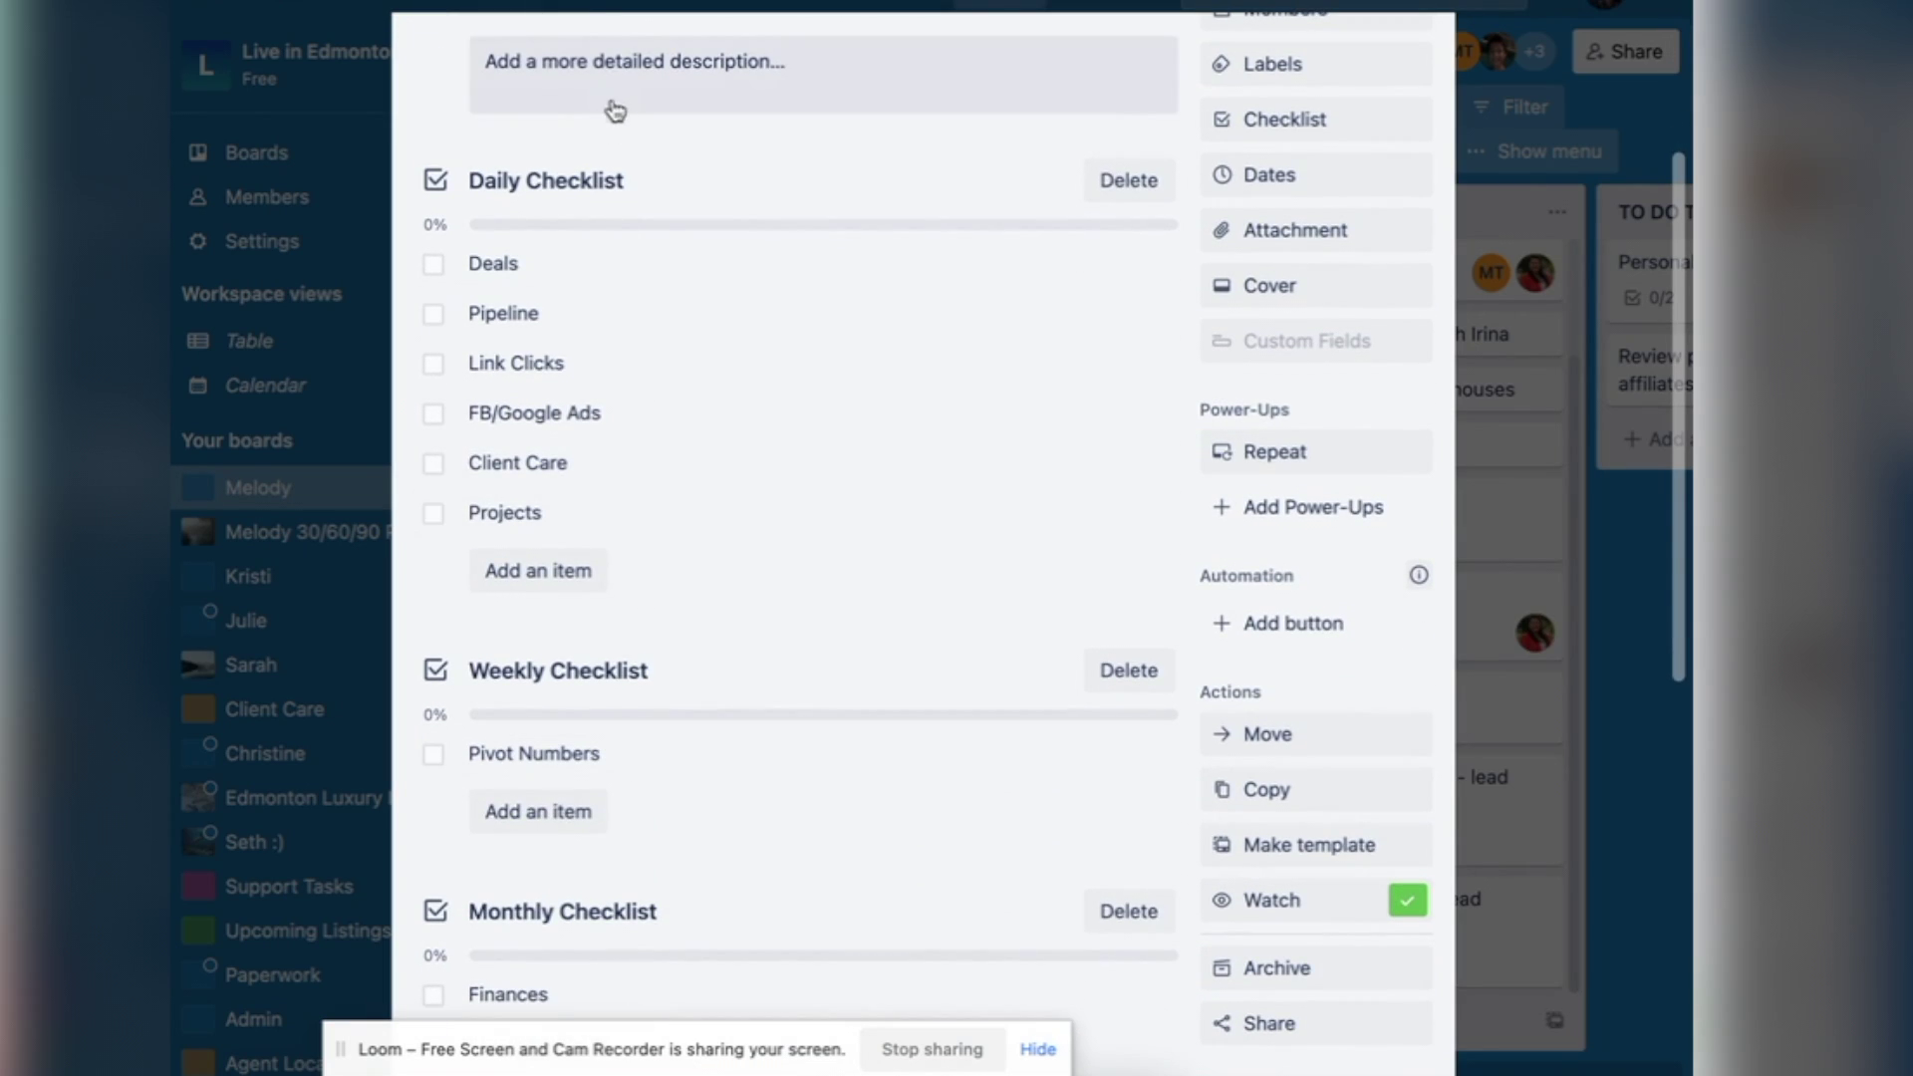
scroll(631, 779, "down", 5)
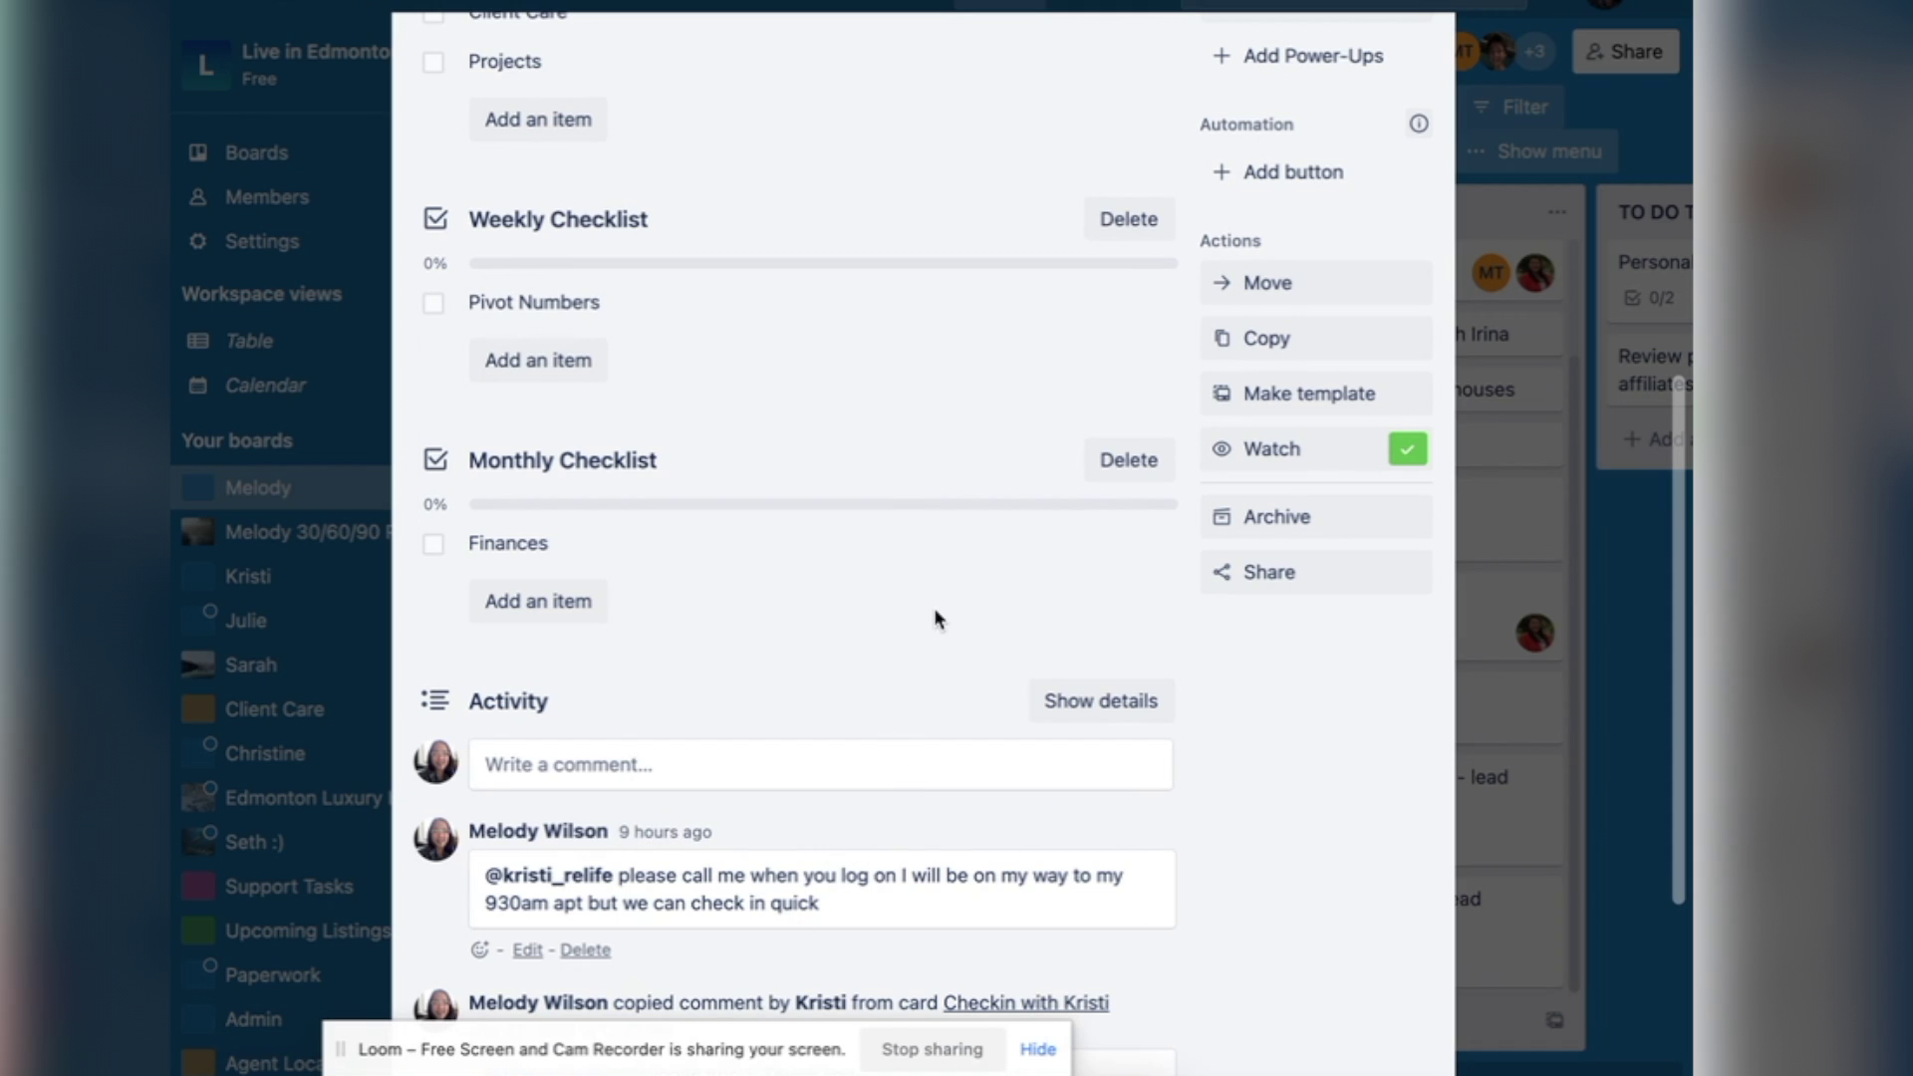
scroll(927, 646, "up", 8)
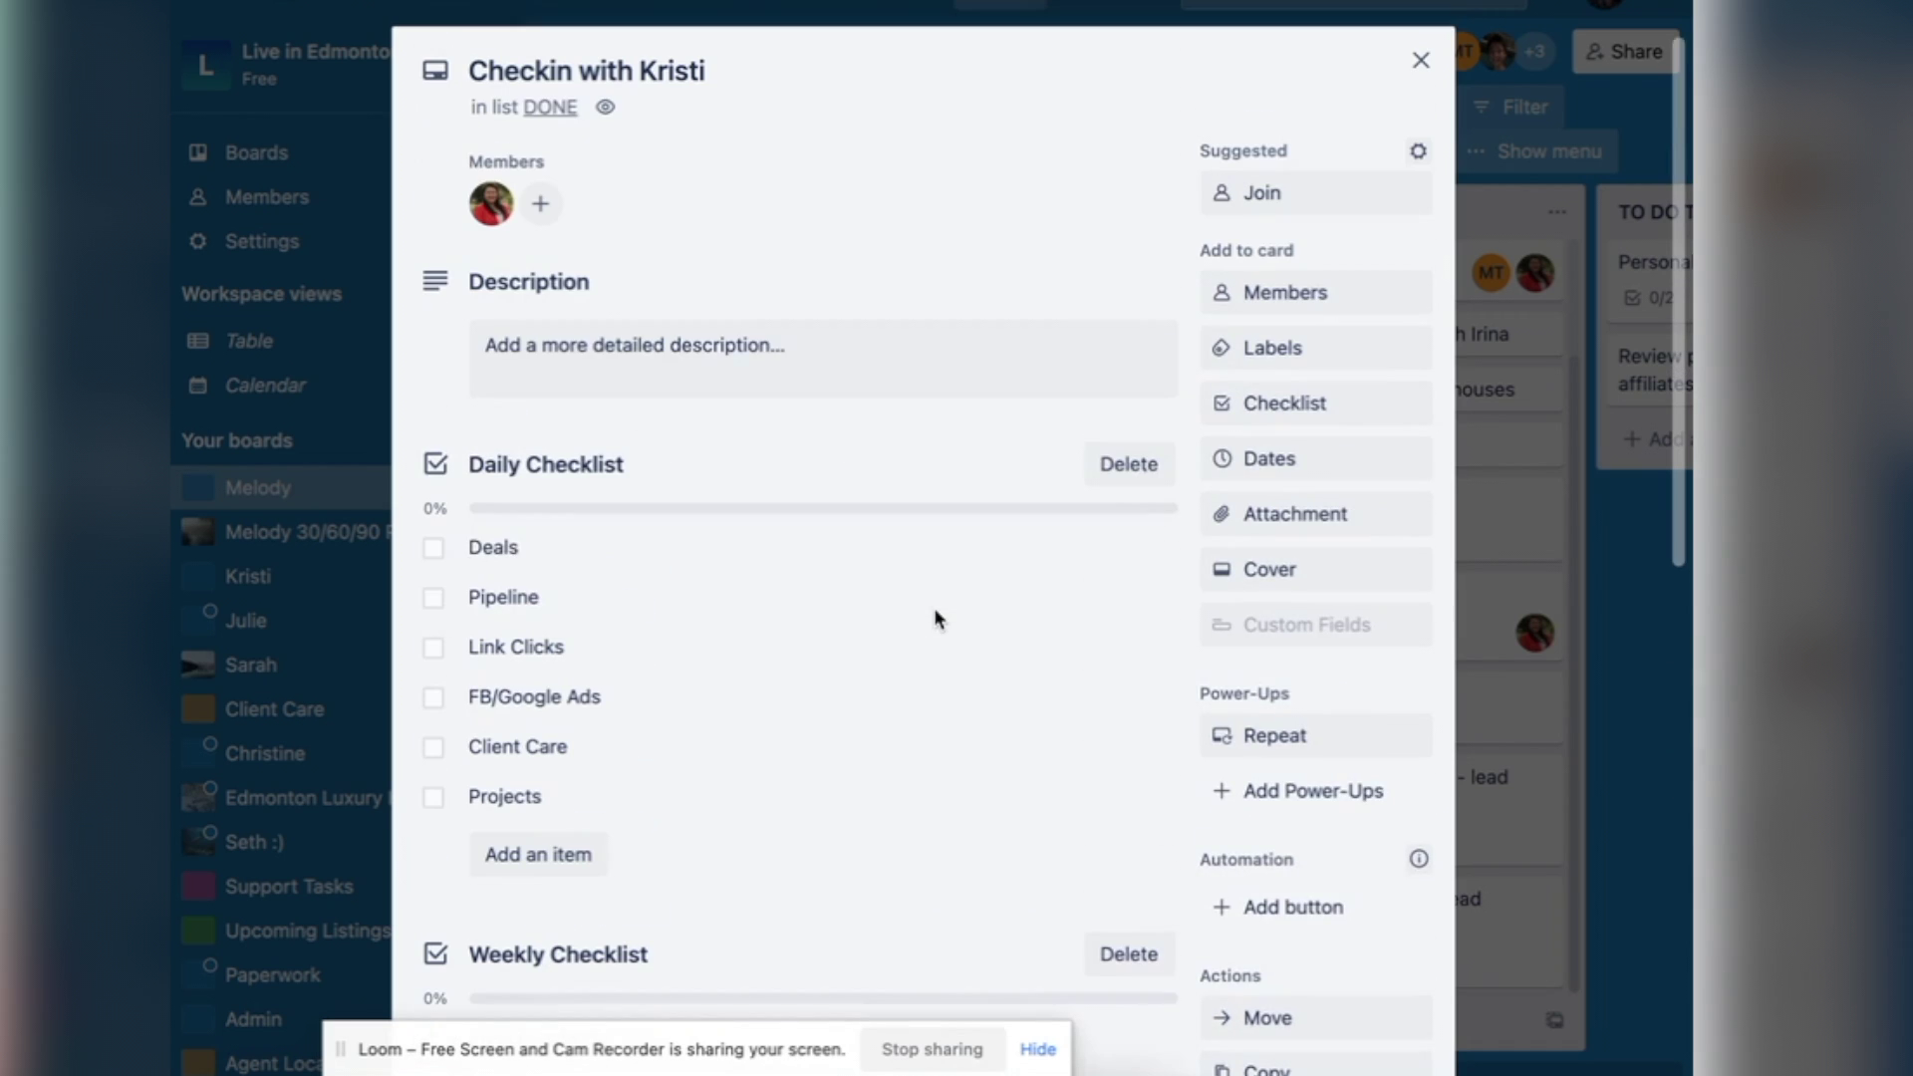
left_click(1414, 64)
scroll(833, 538, "left", 5)
Switch from the agent's main board to the colleague's board in the sidebar.
scroll(833, 541, "right", 2)
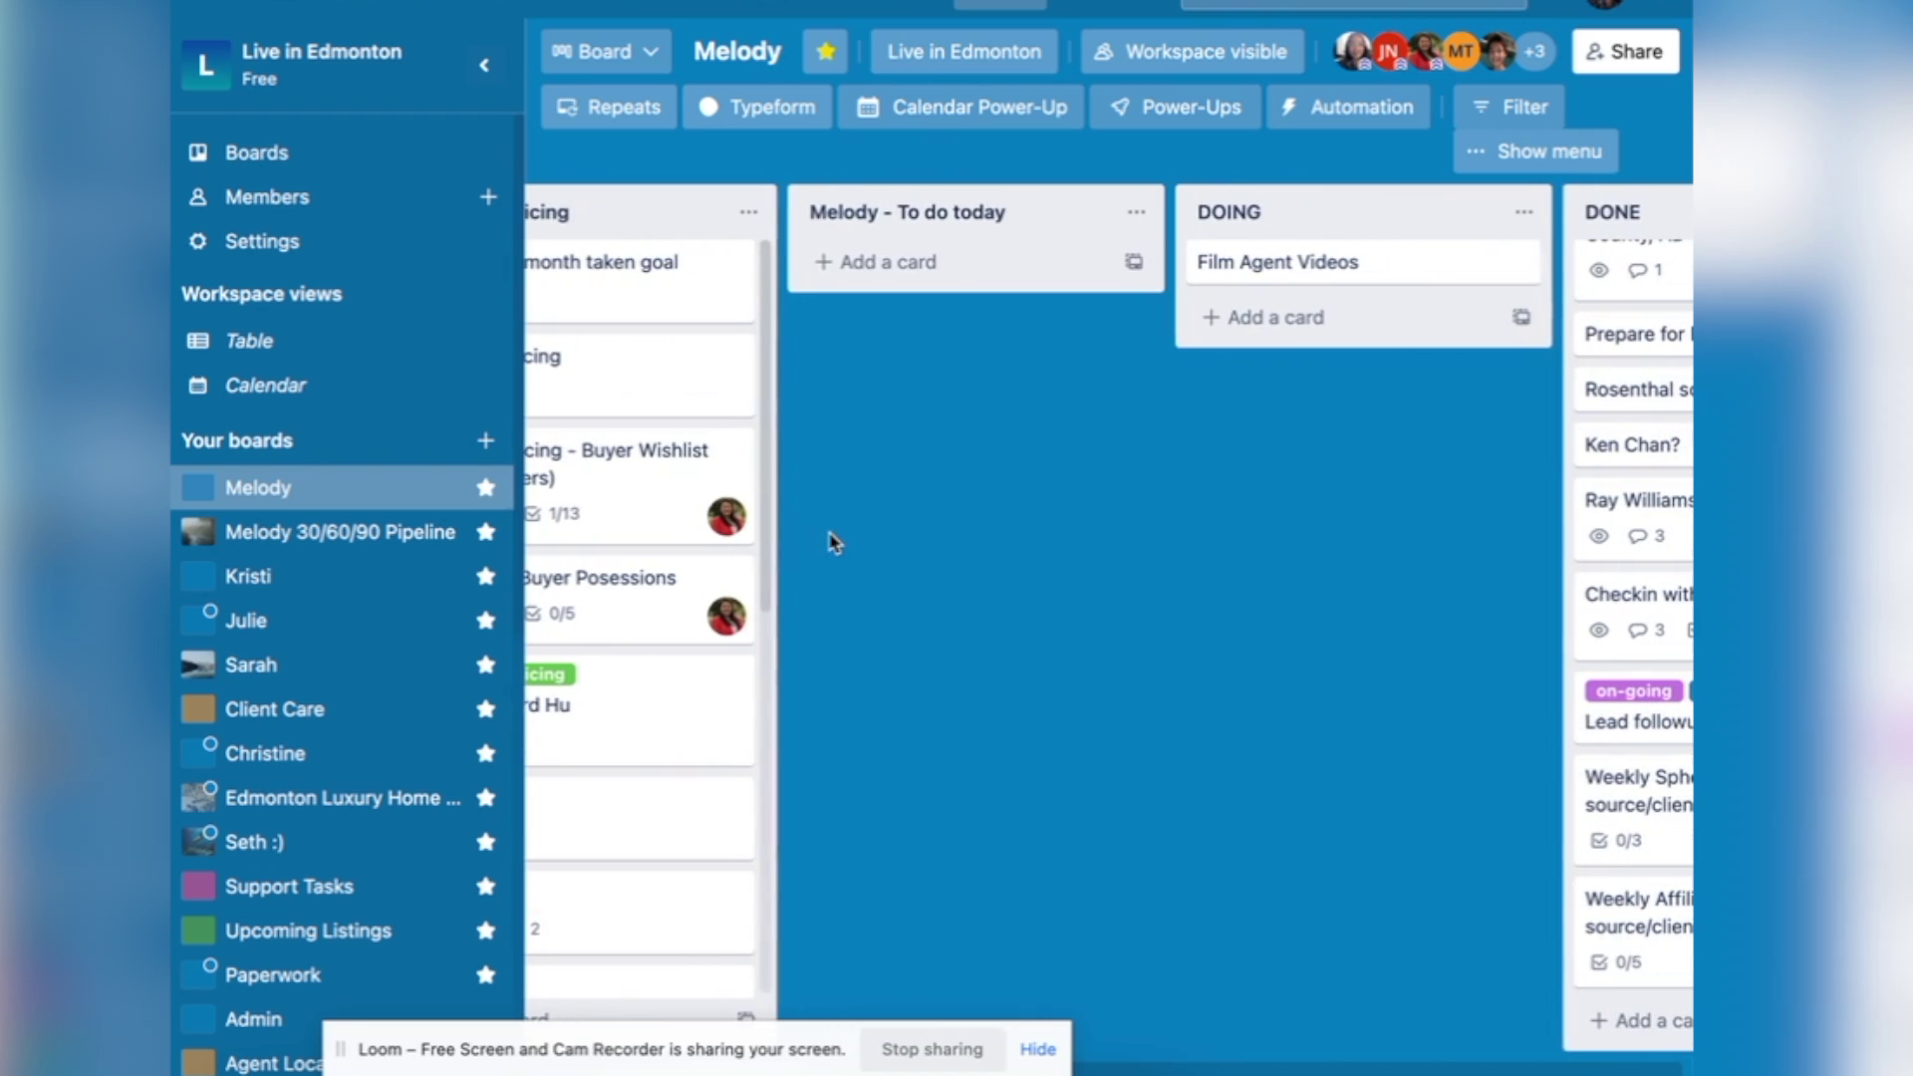
scroll(835, 541, "right", 1)
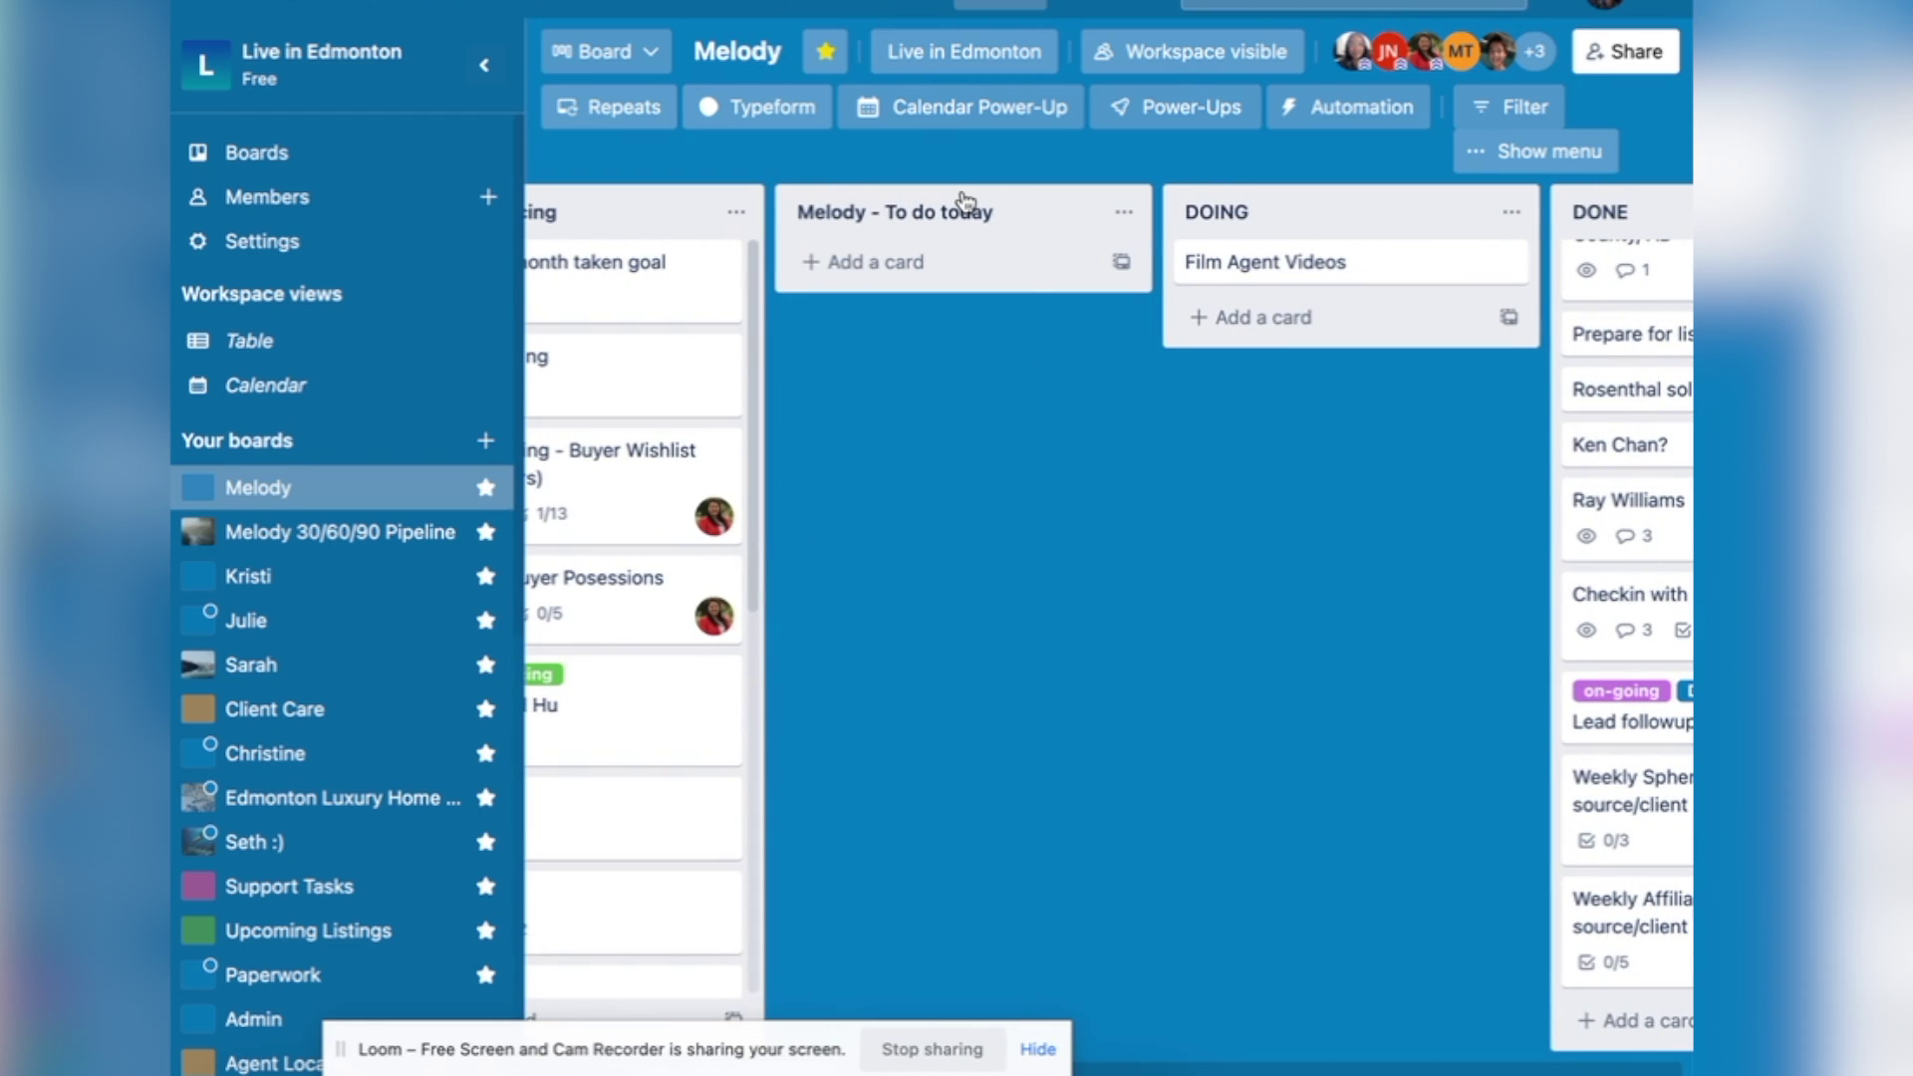
scroll(961, 702, "right", 3)
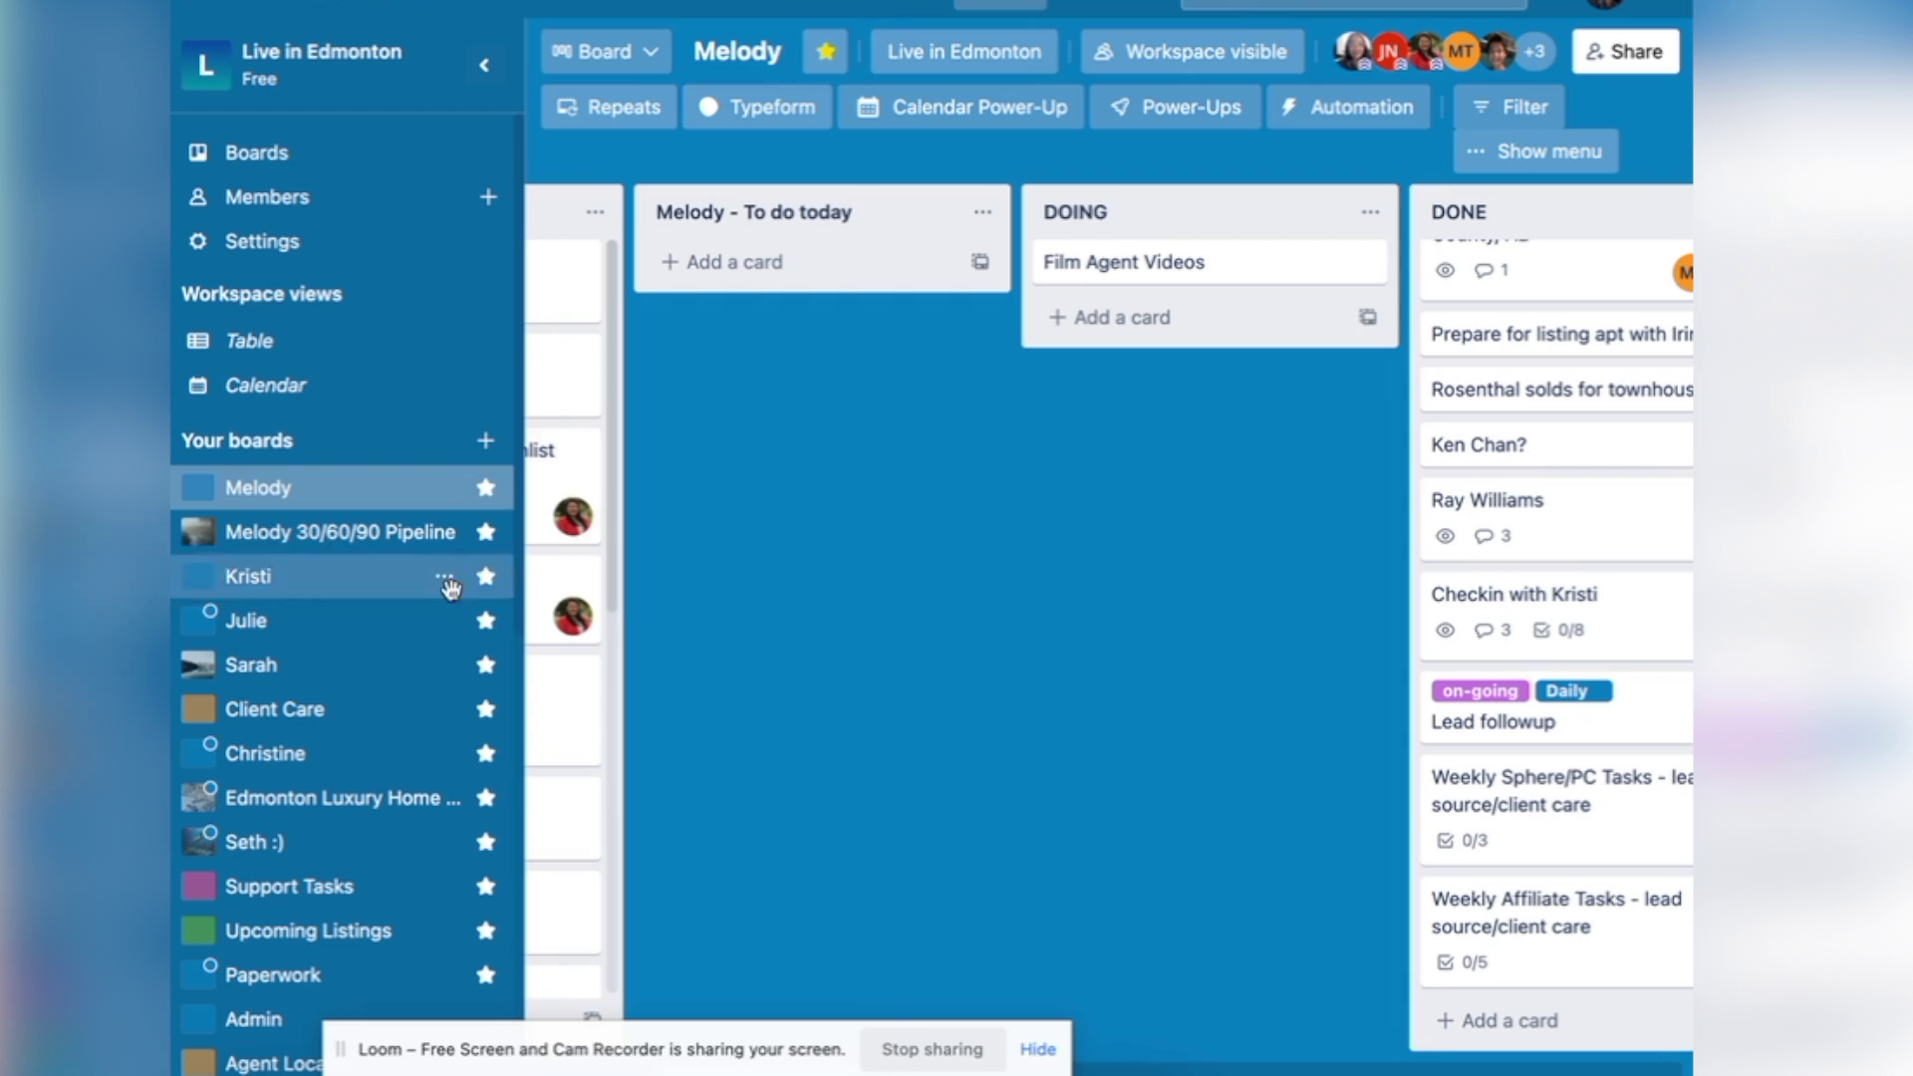
left_click(399, 582)
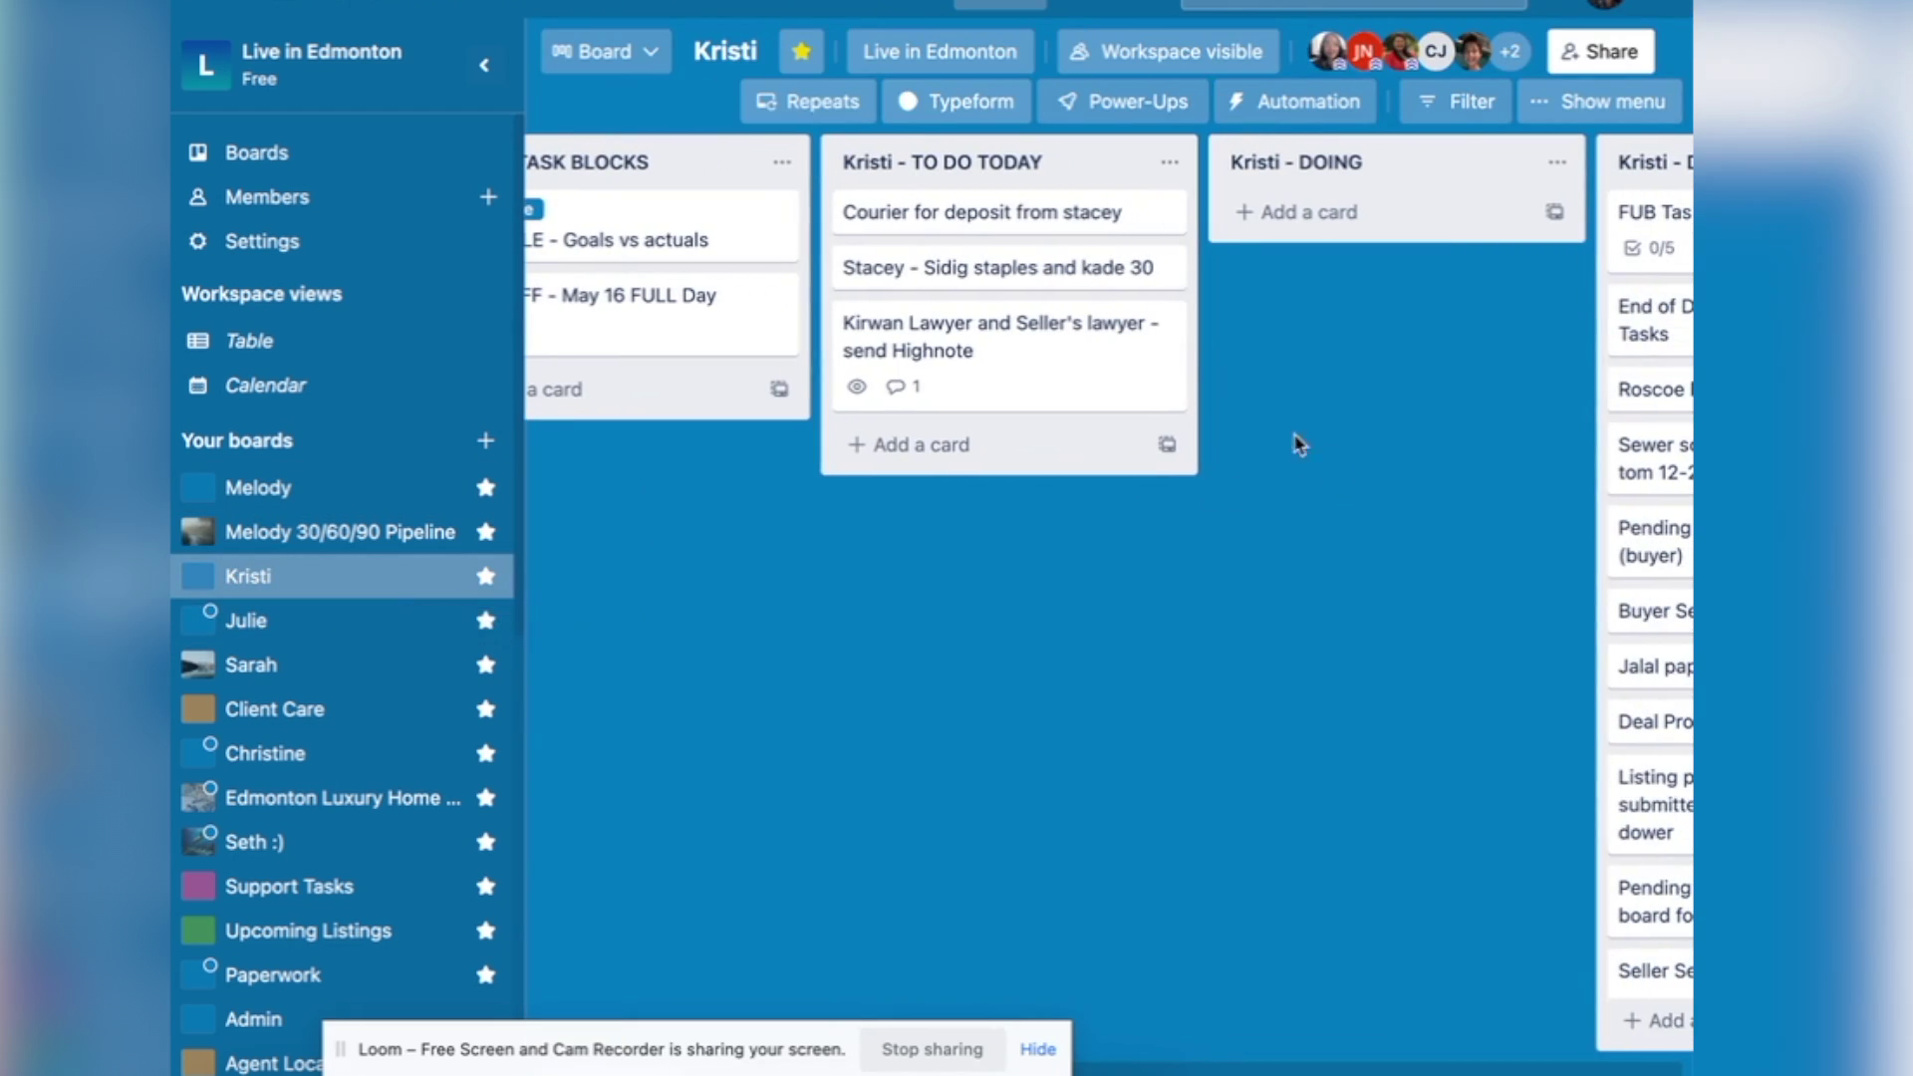
Browse the colleague's daily task blocks, to-do today and doing lists, then go back to the main board.
scroll(1275, 309, "right", 5)
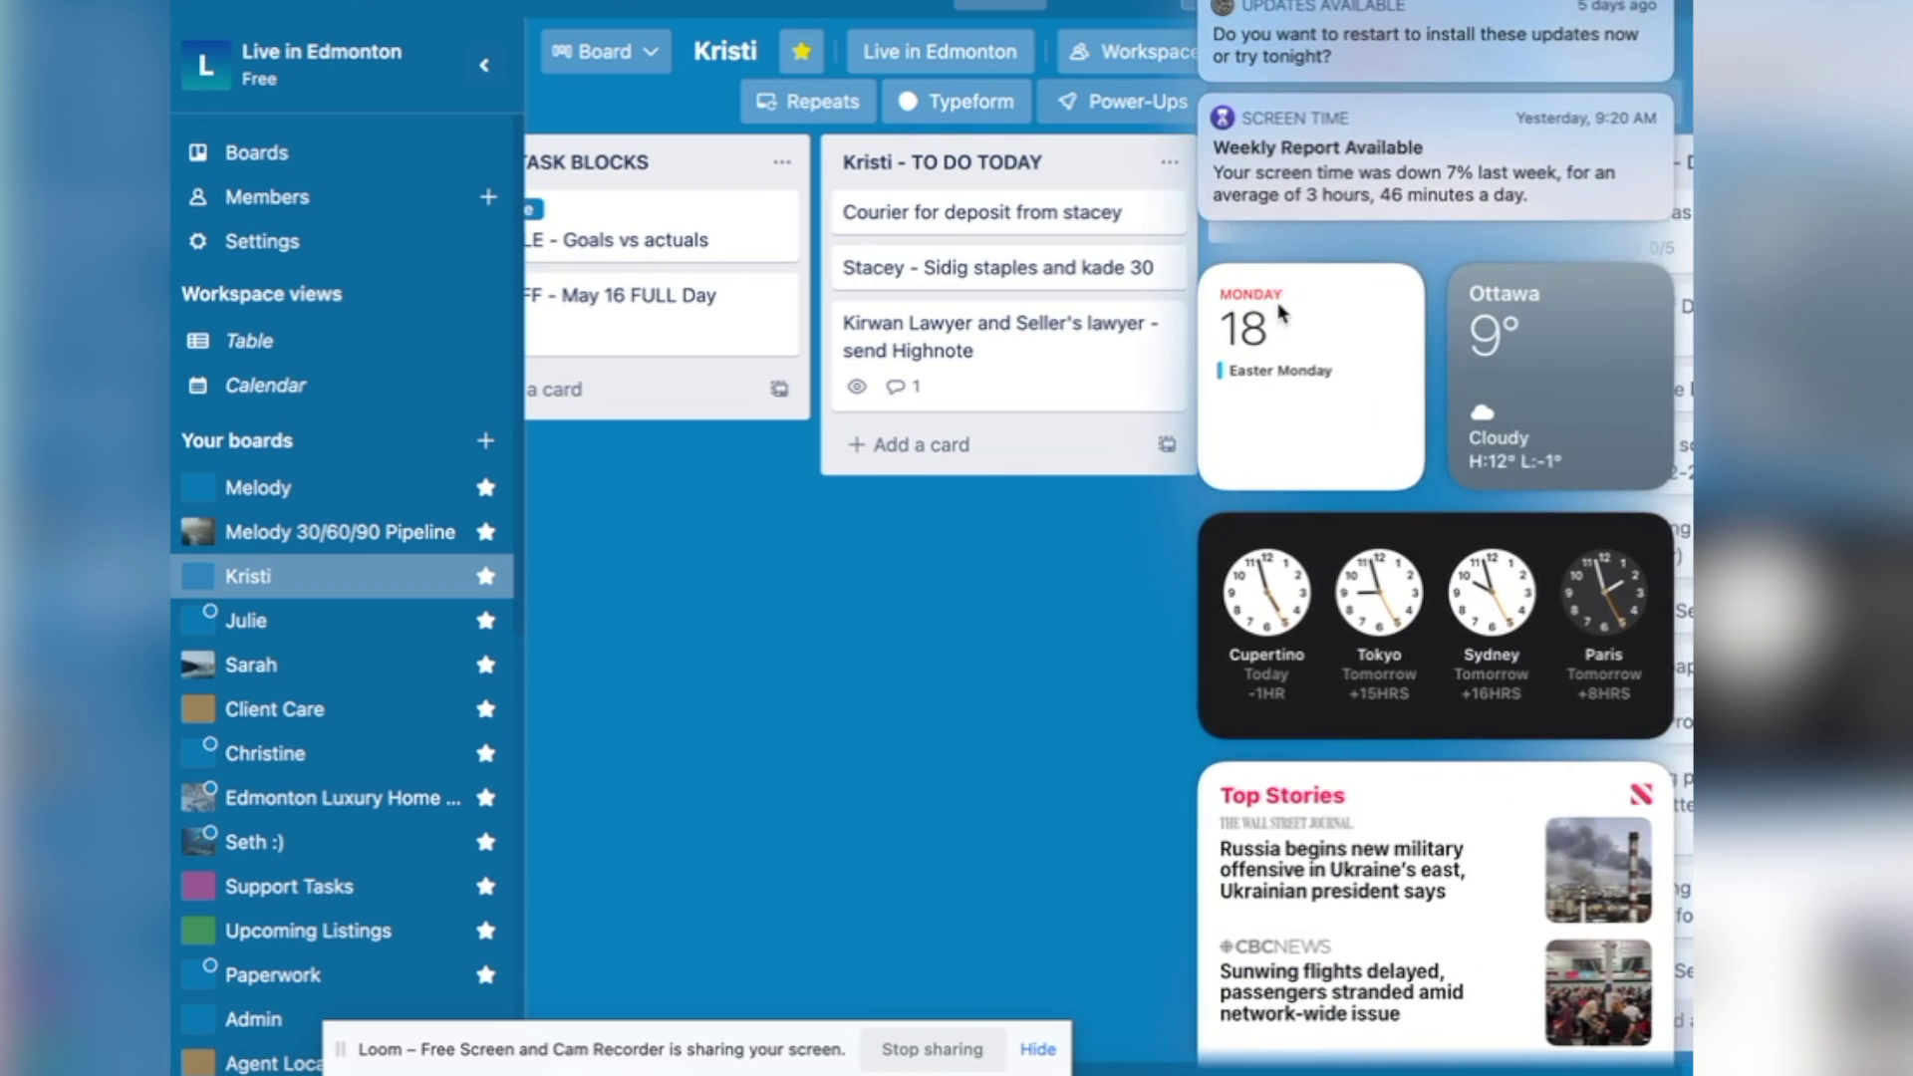
scroll(1279, 315, "left", 3)
scroll(1279, 308, "right", 5)
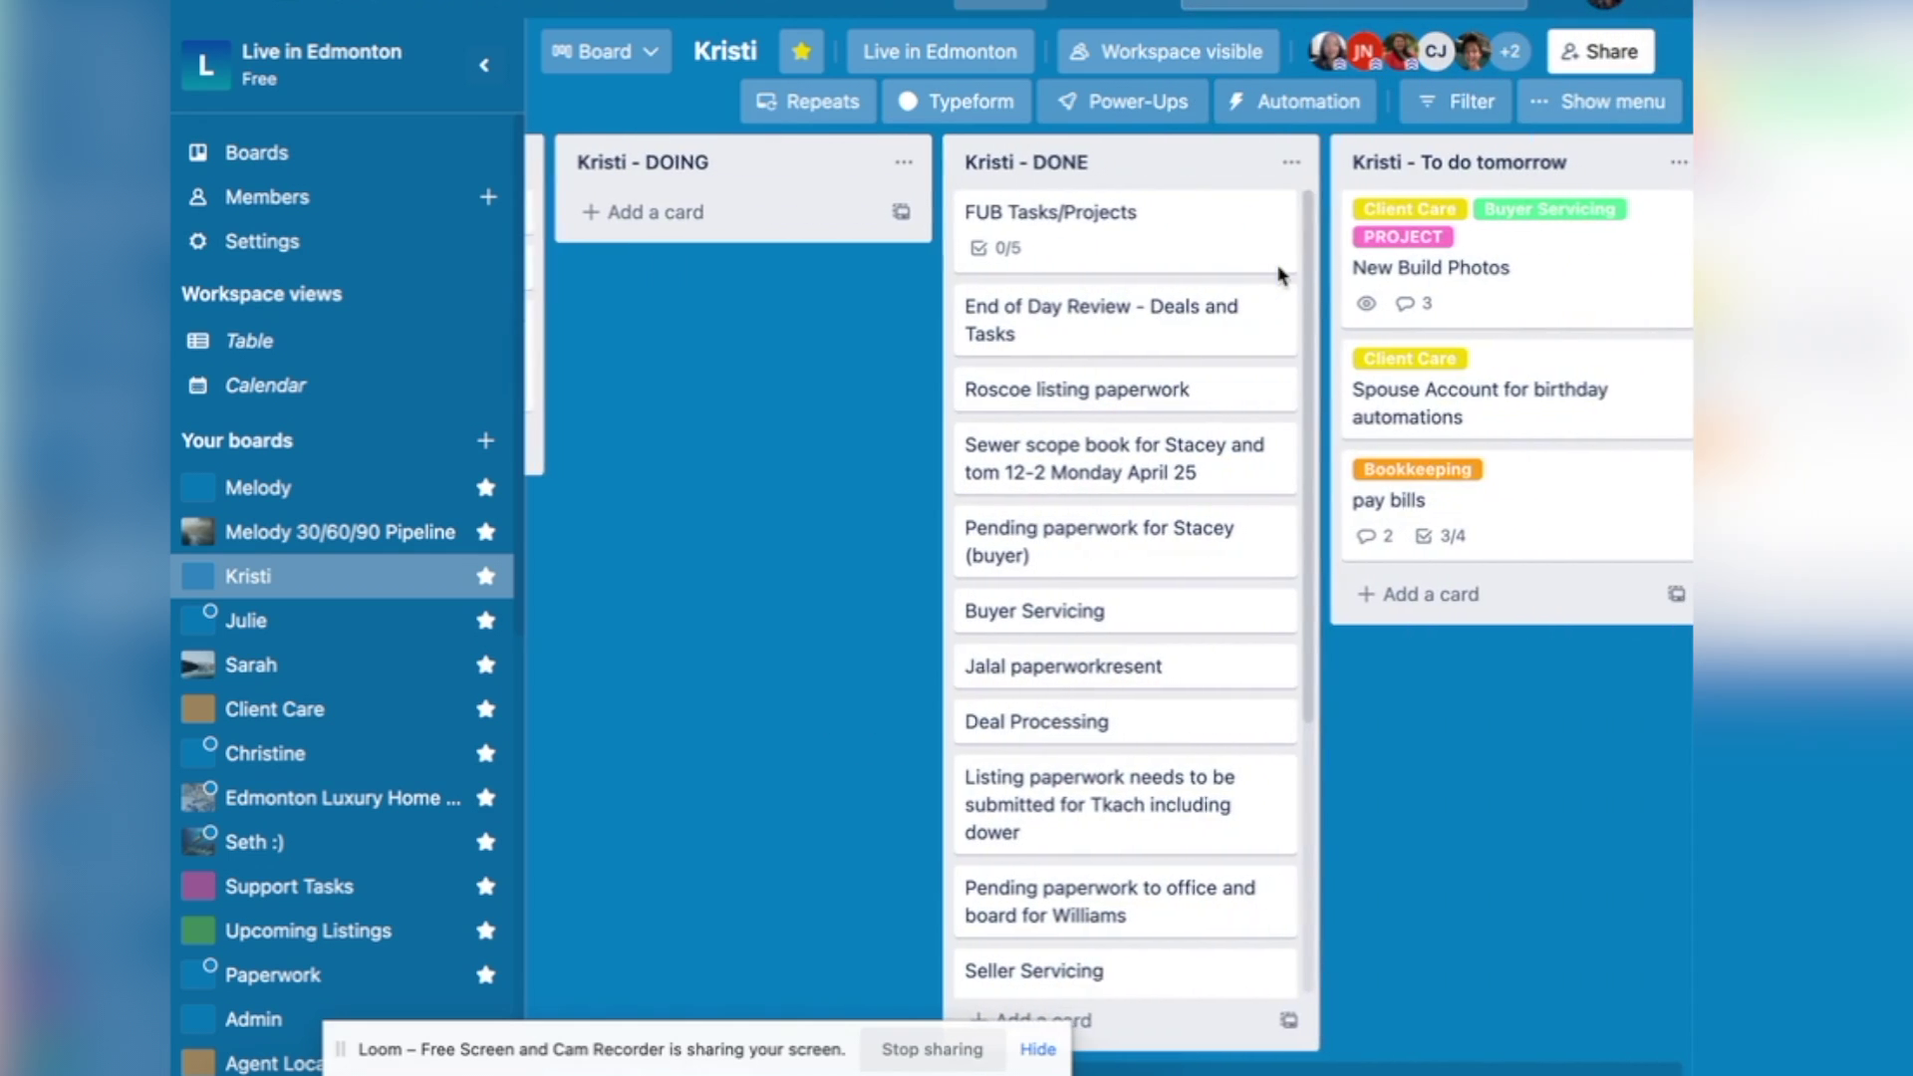
scroll(1306, 462, "right", 3)
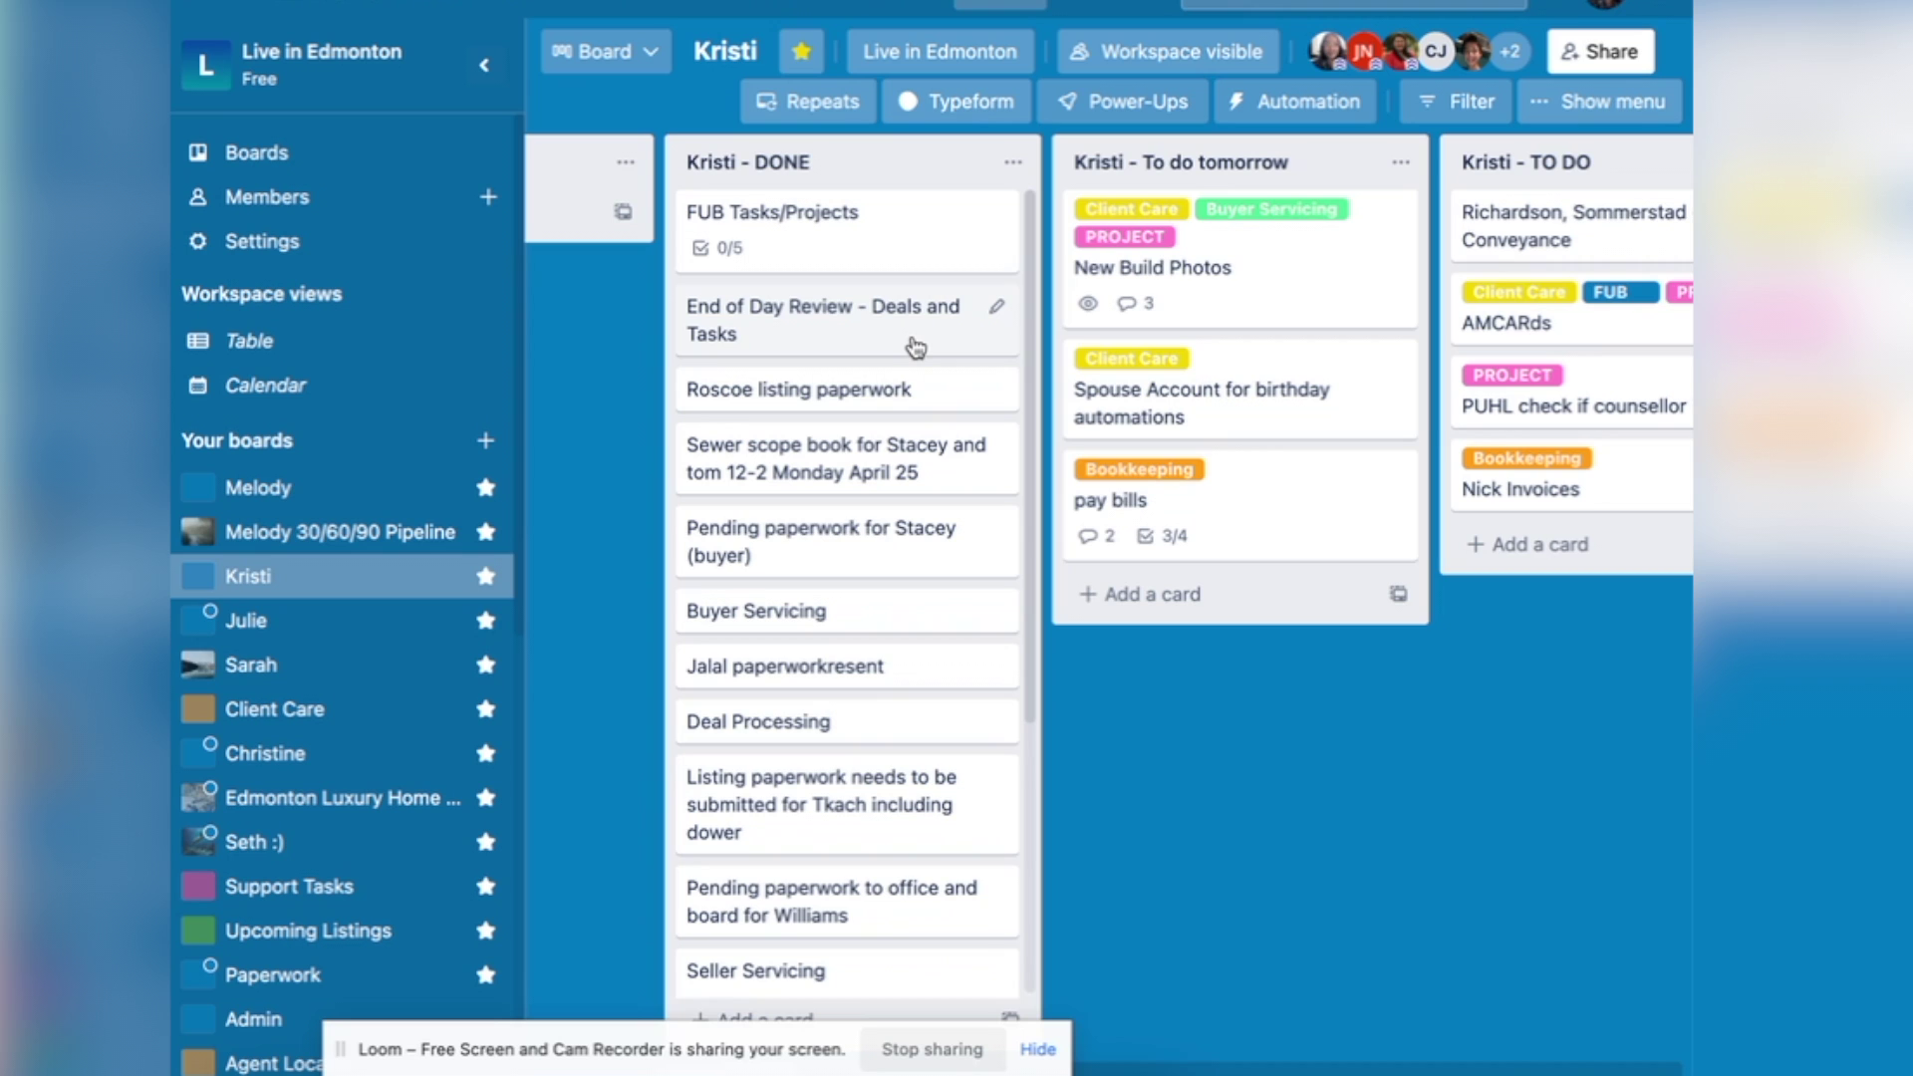
scroll(914, 347, "right", 5)
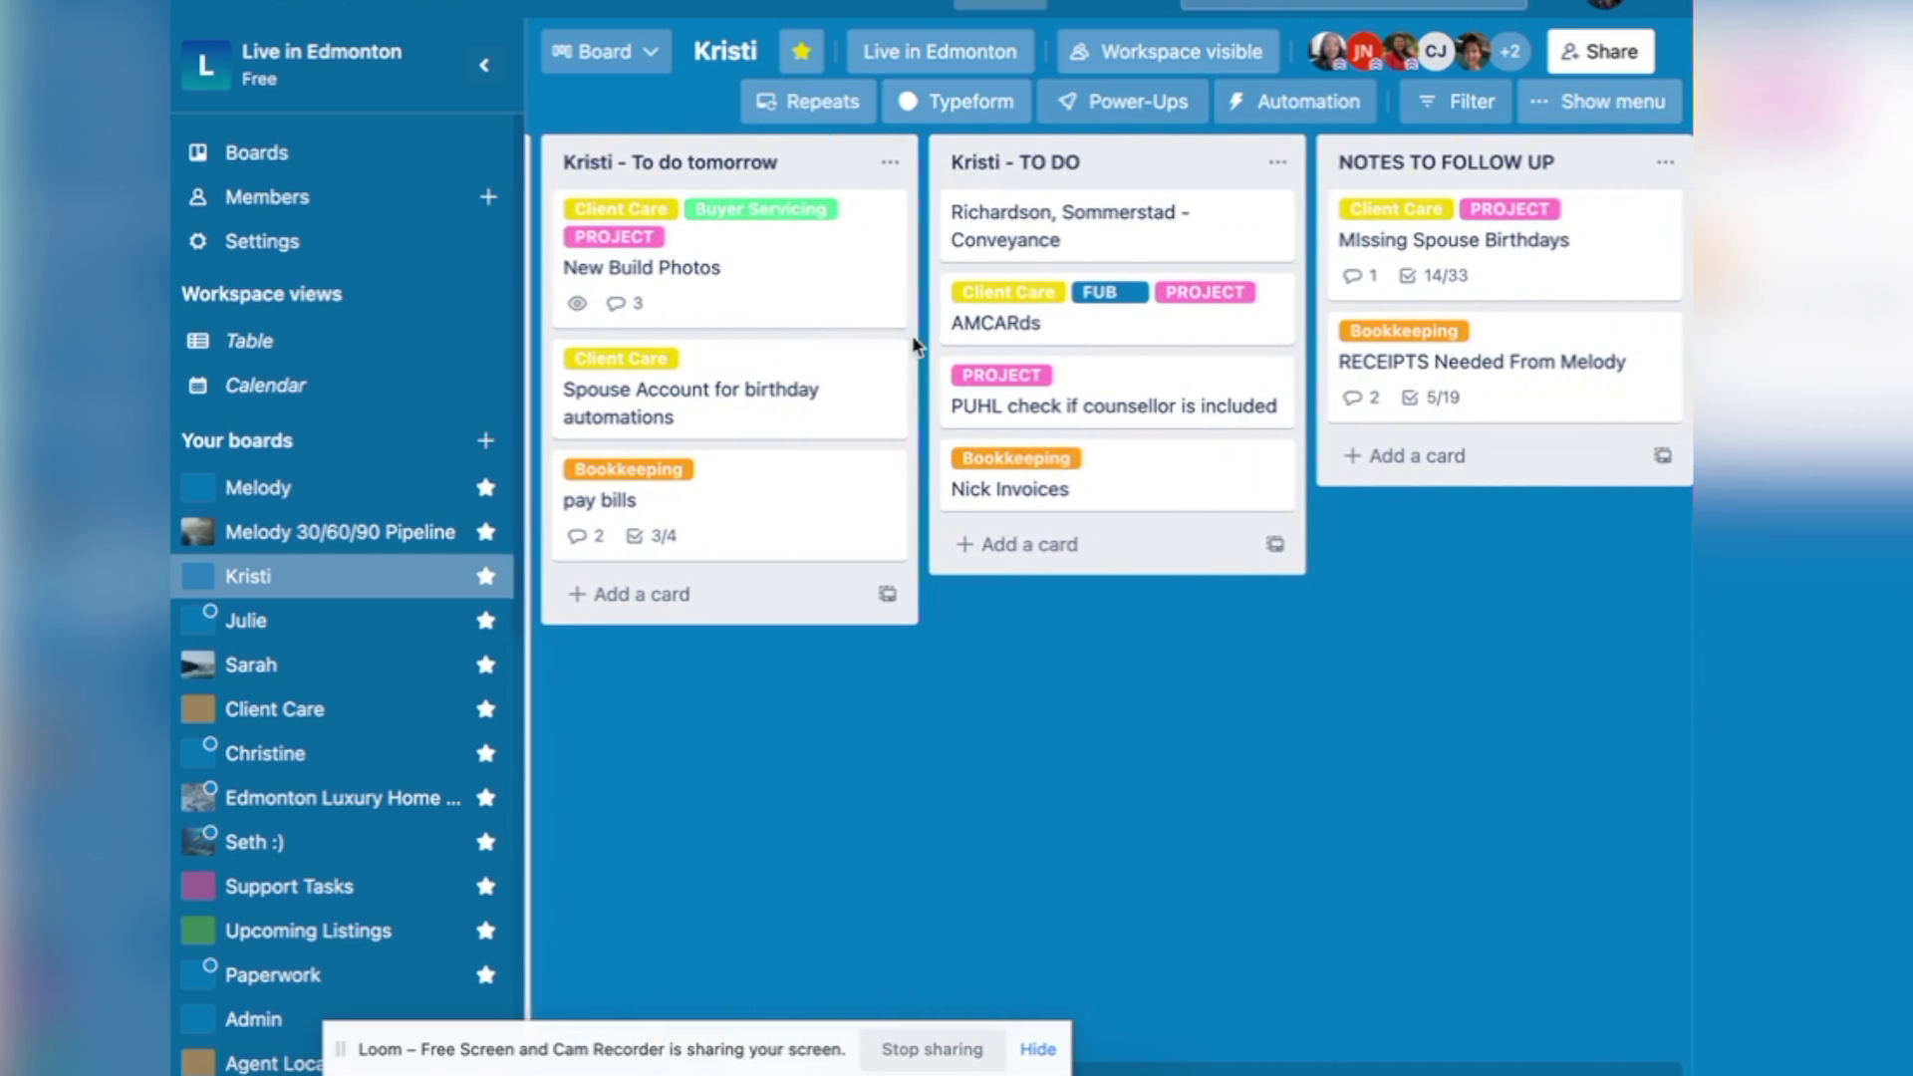
scroll(665, 369, "left", 9)
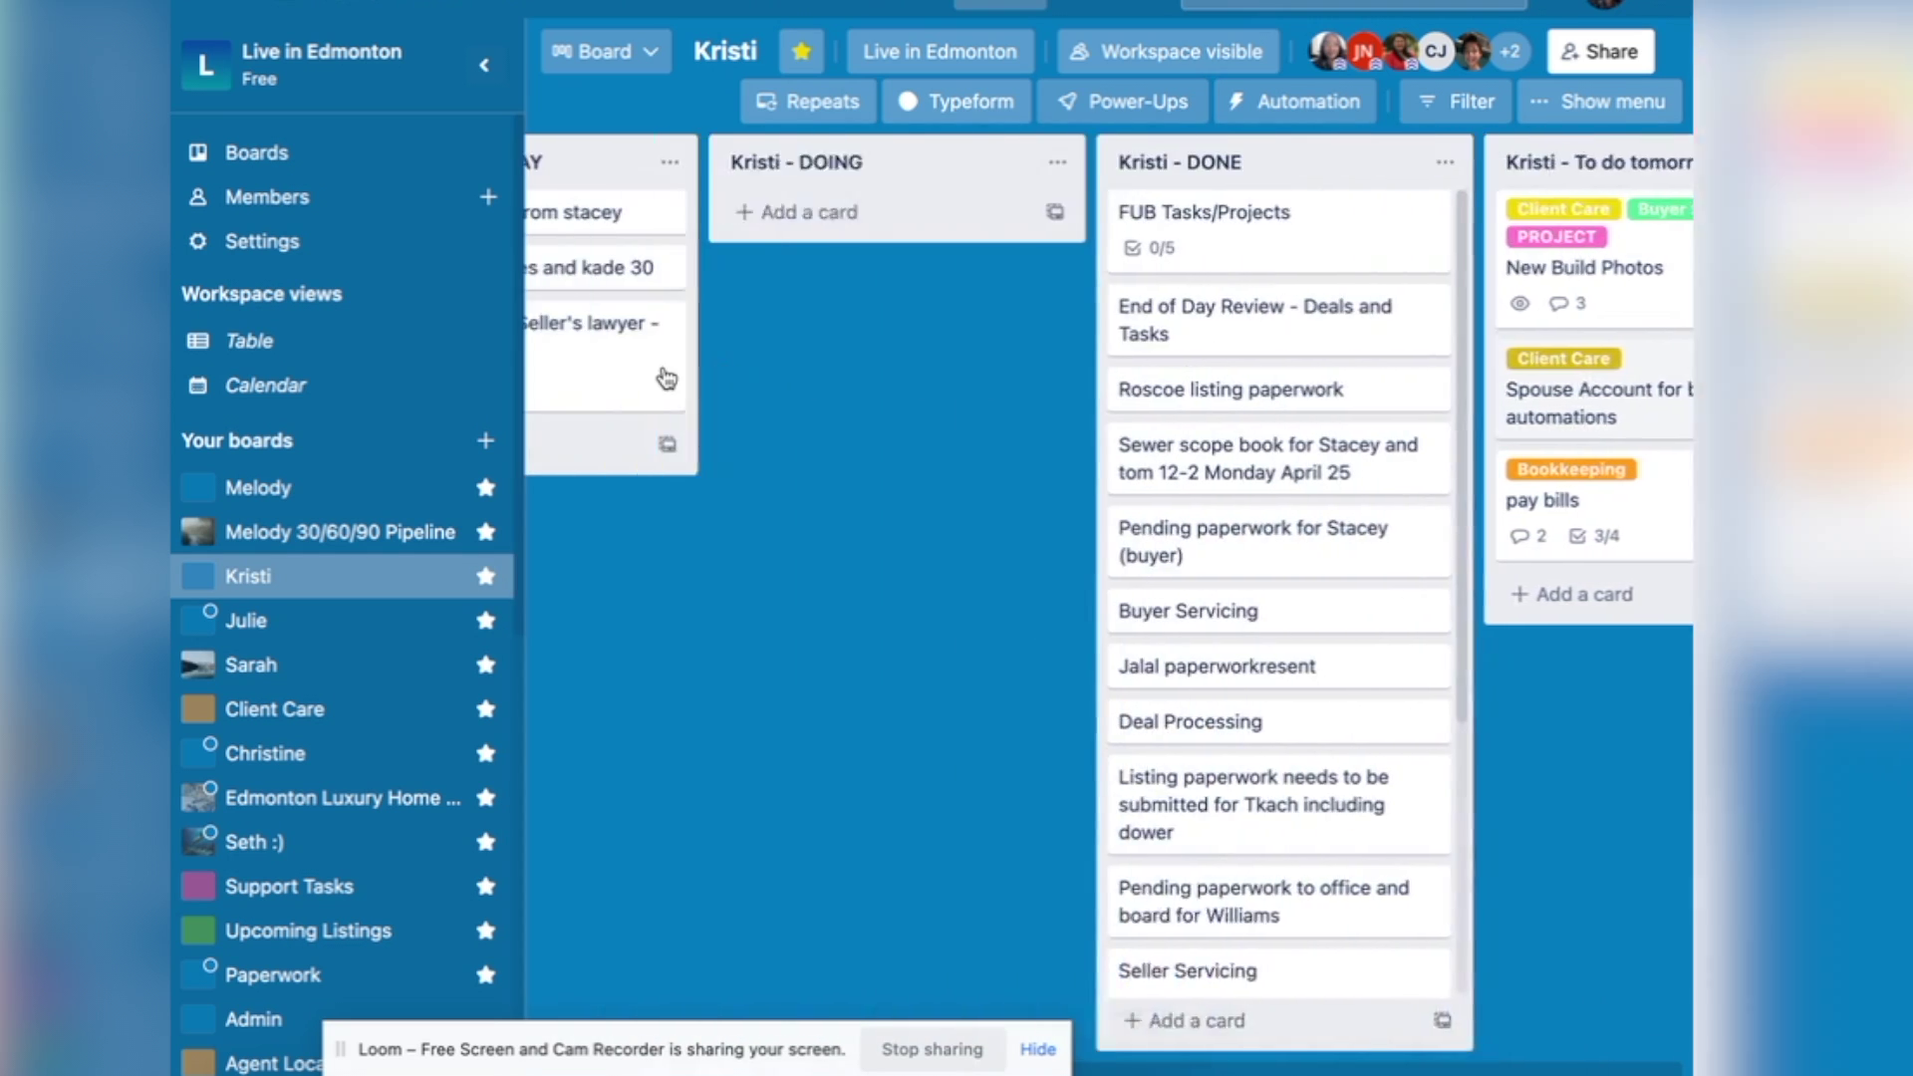
scroll(665, 377, "left", 6)
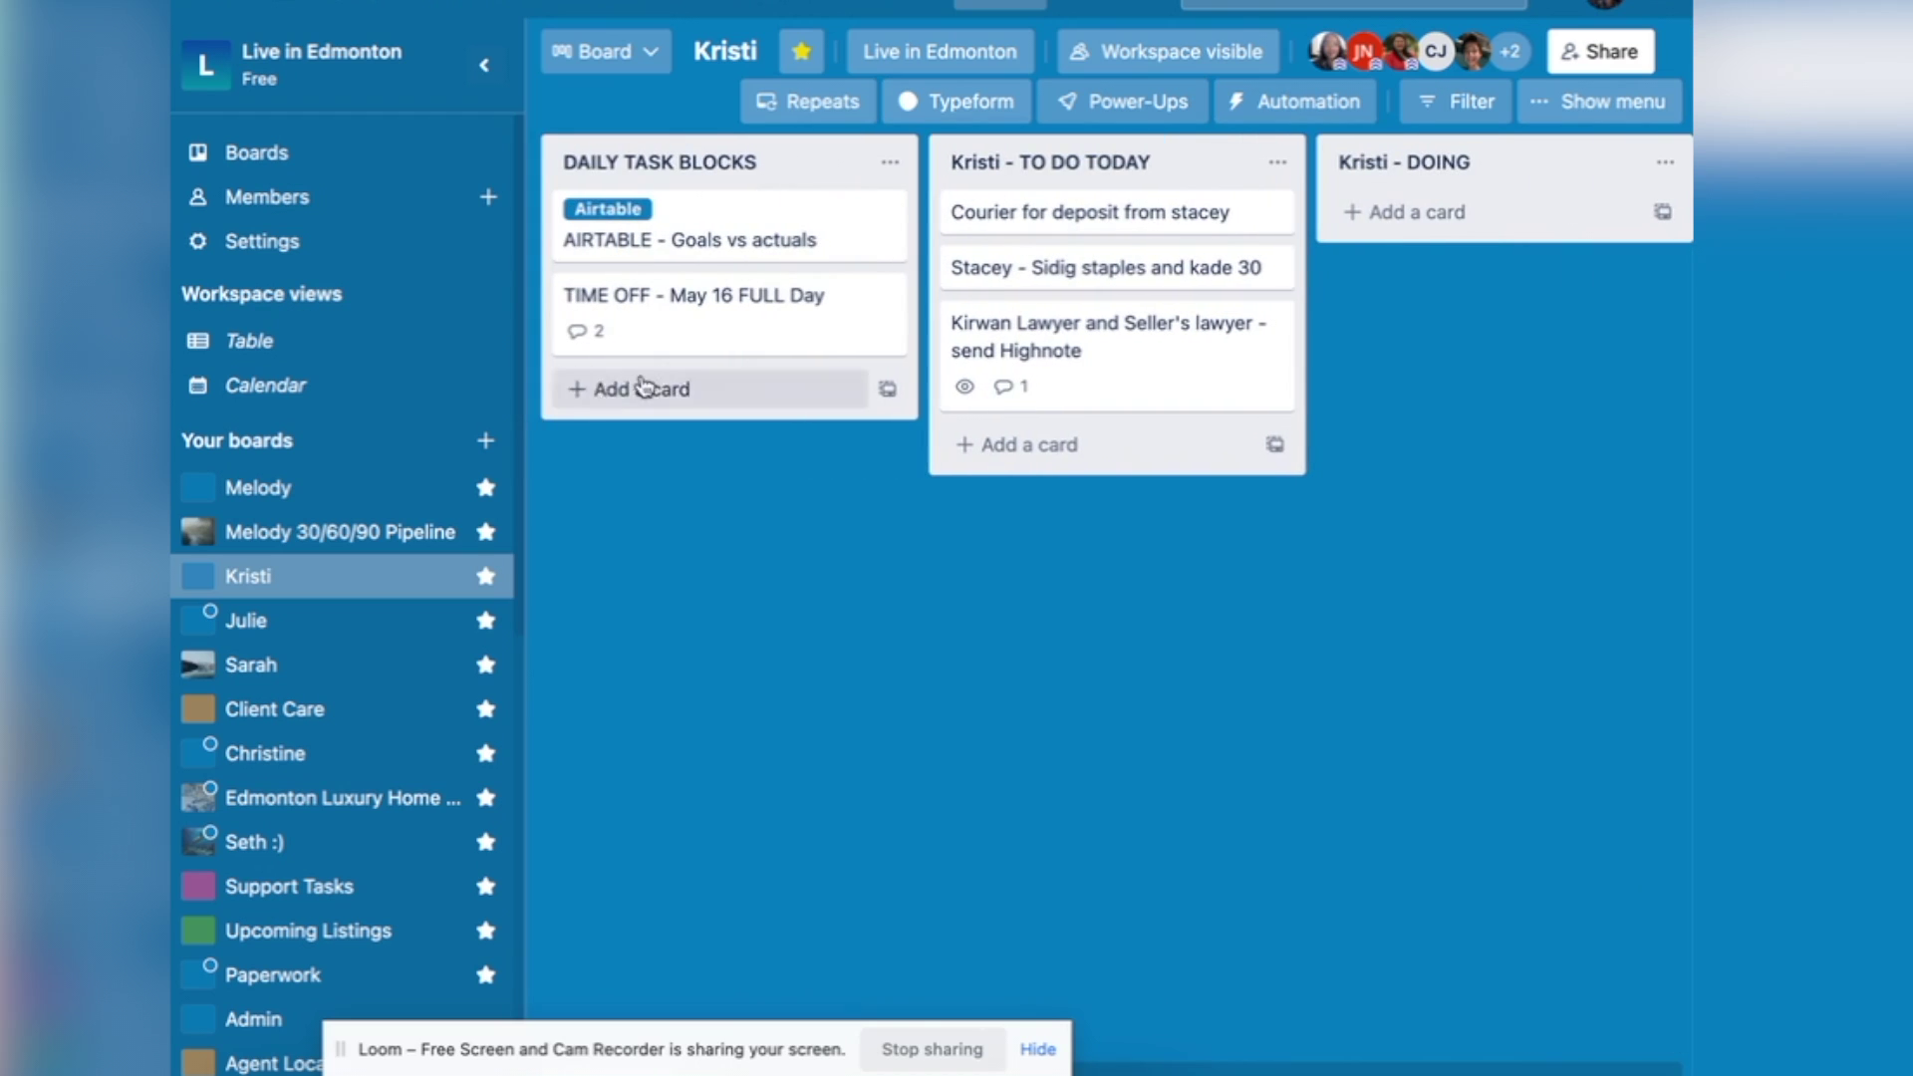
left_click(380, 491)
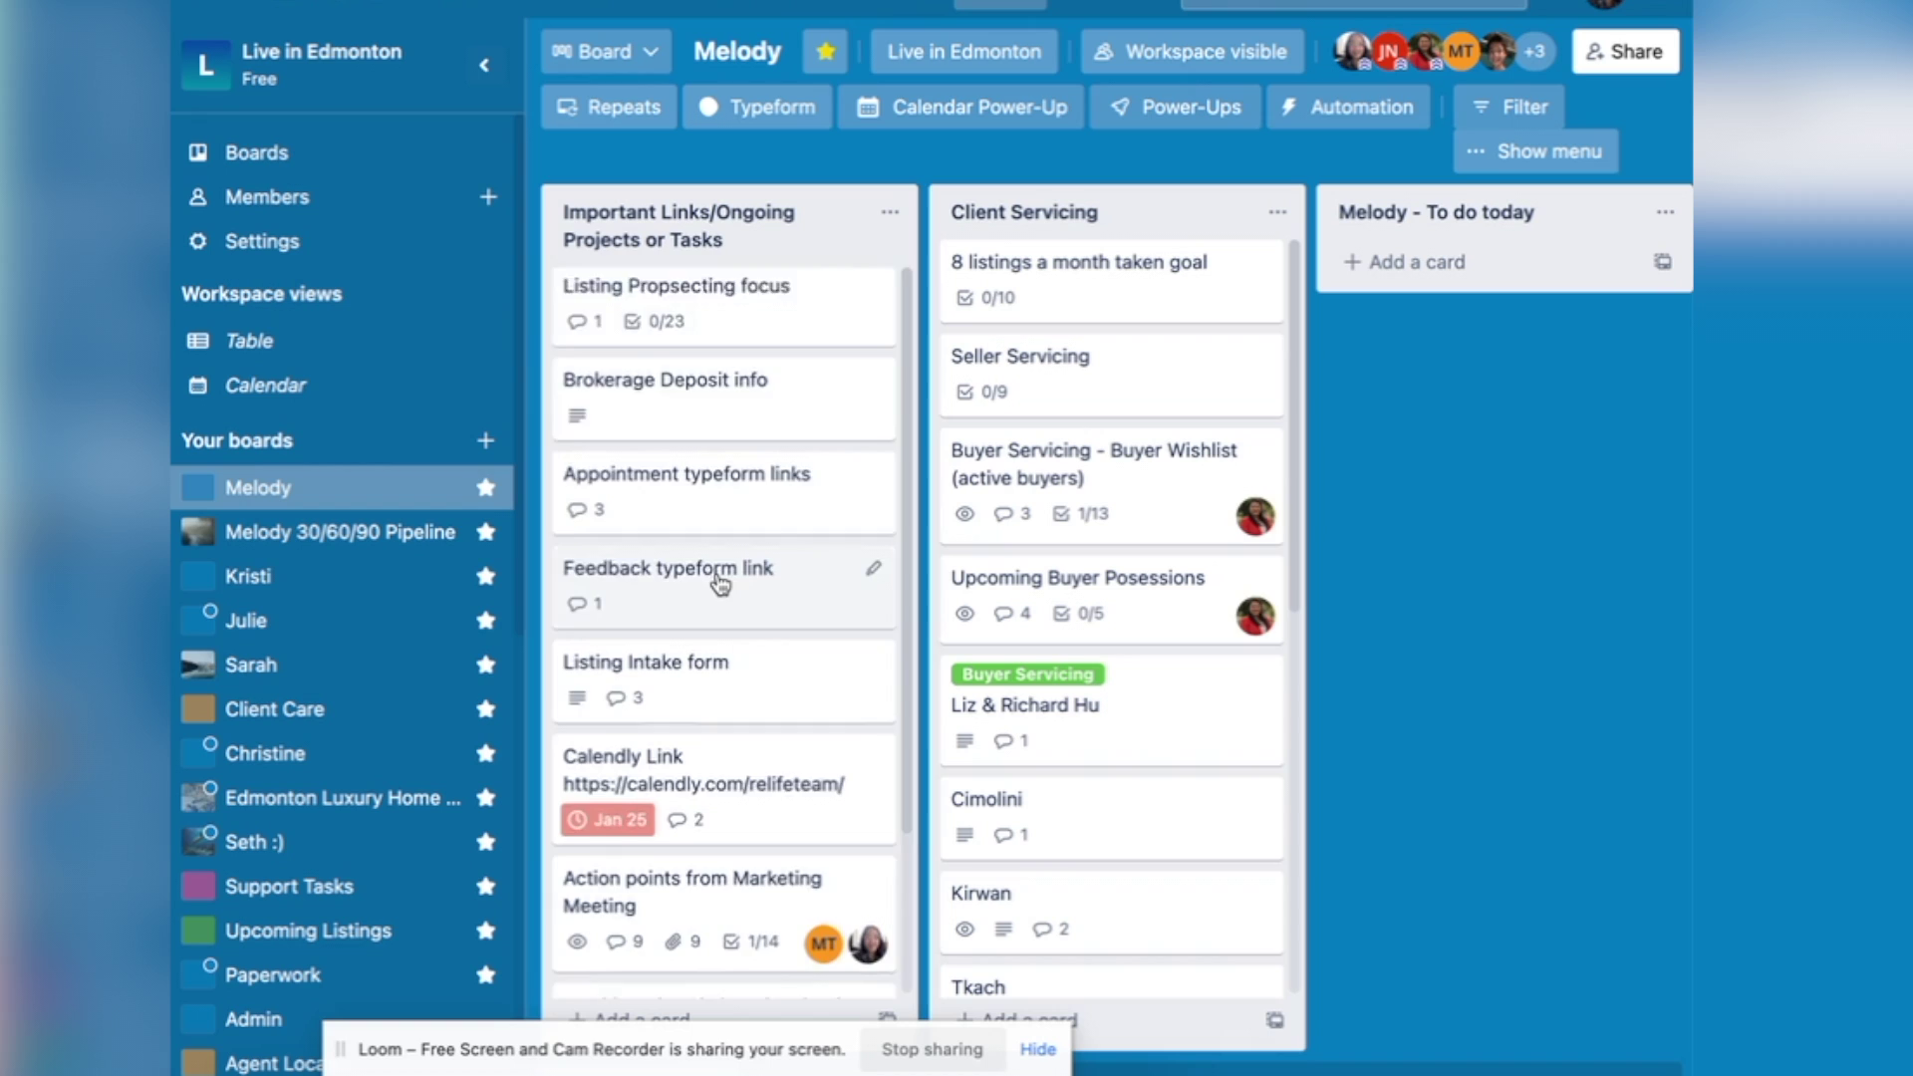
Open the Appointment typeform links card and close it again.
scroll(720, 584, "down", 2)
scroll(794, 396, "up", 1)
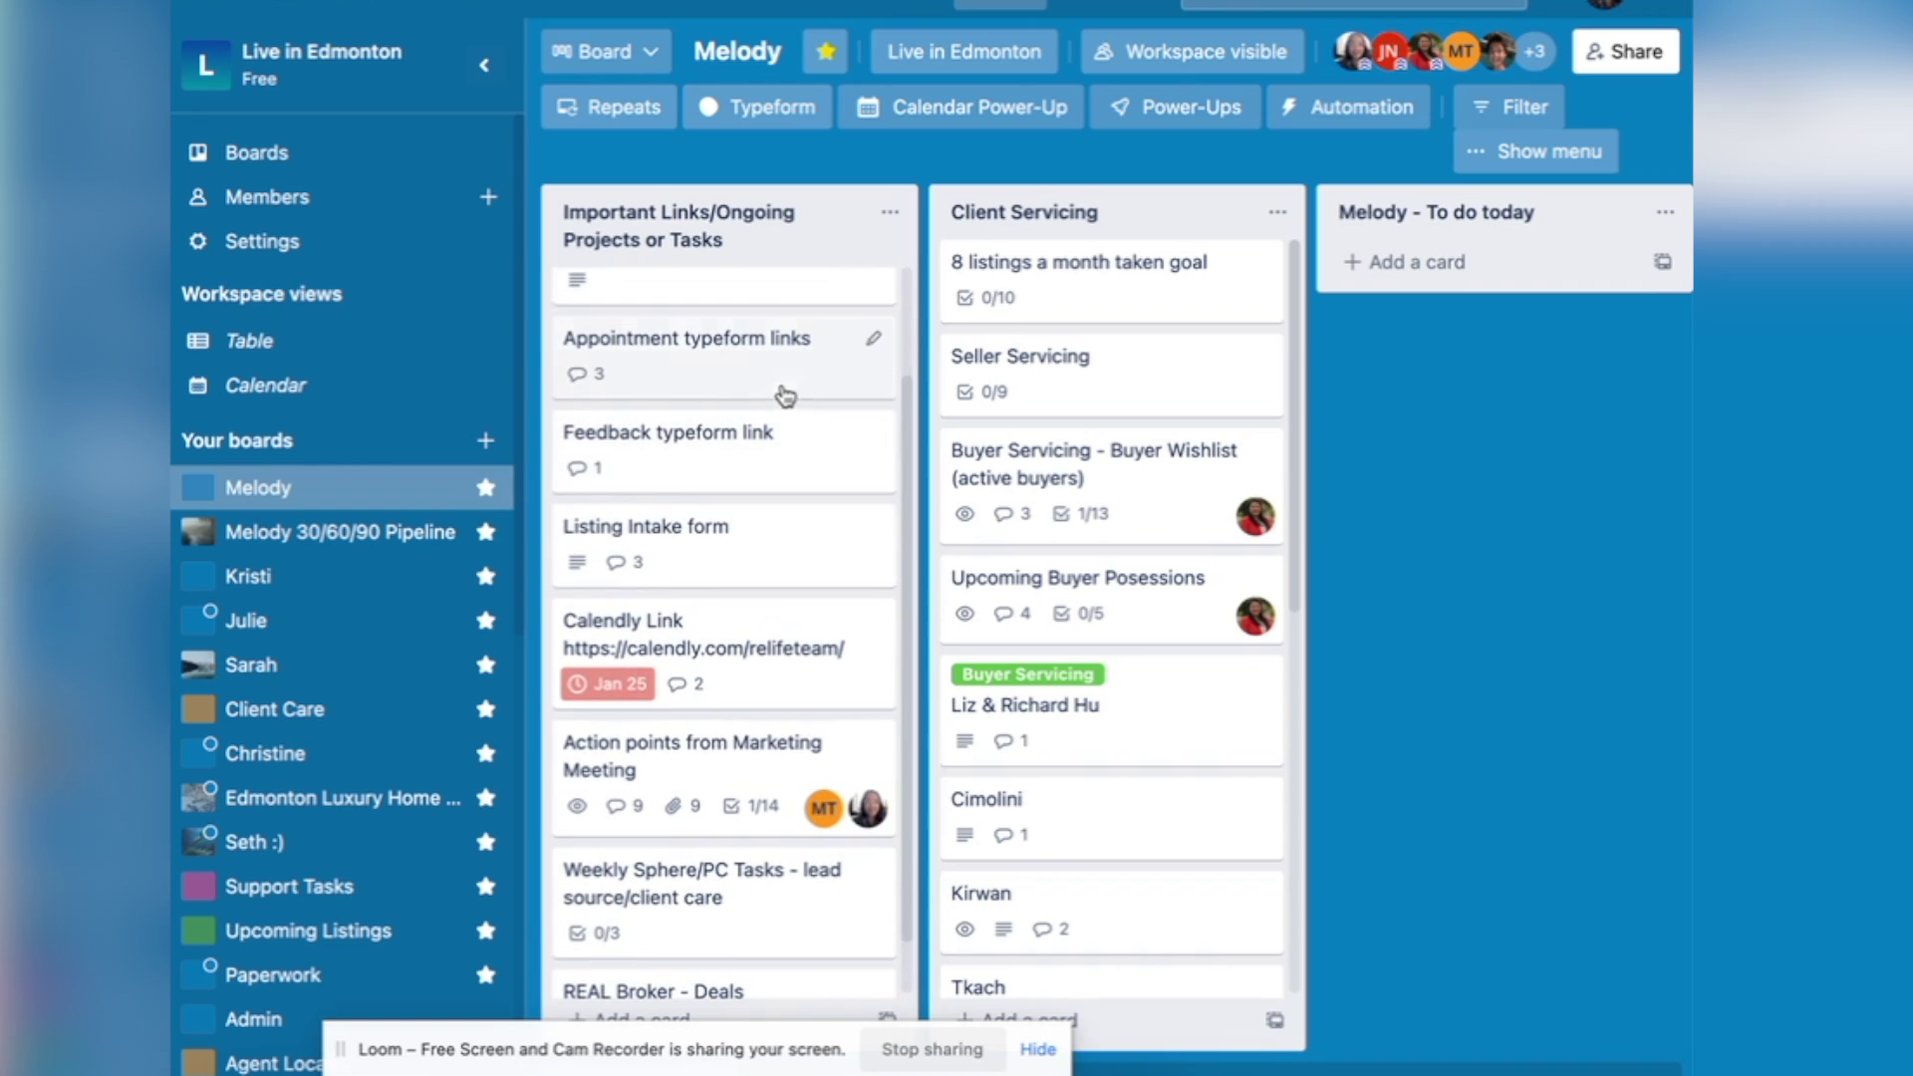
left_click(705, 372)
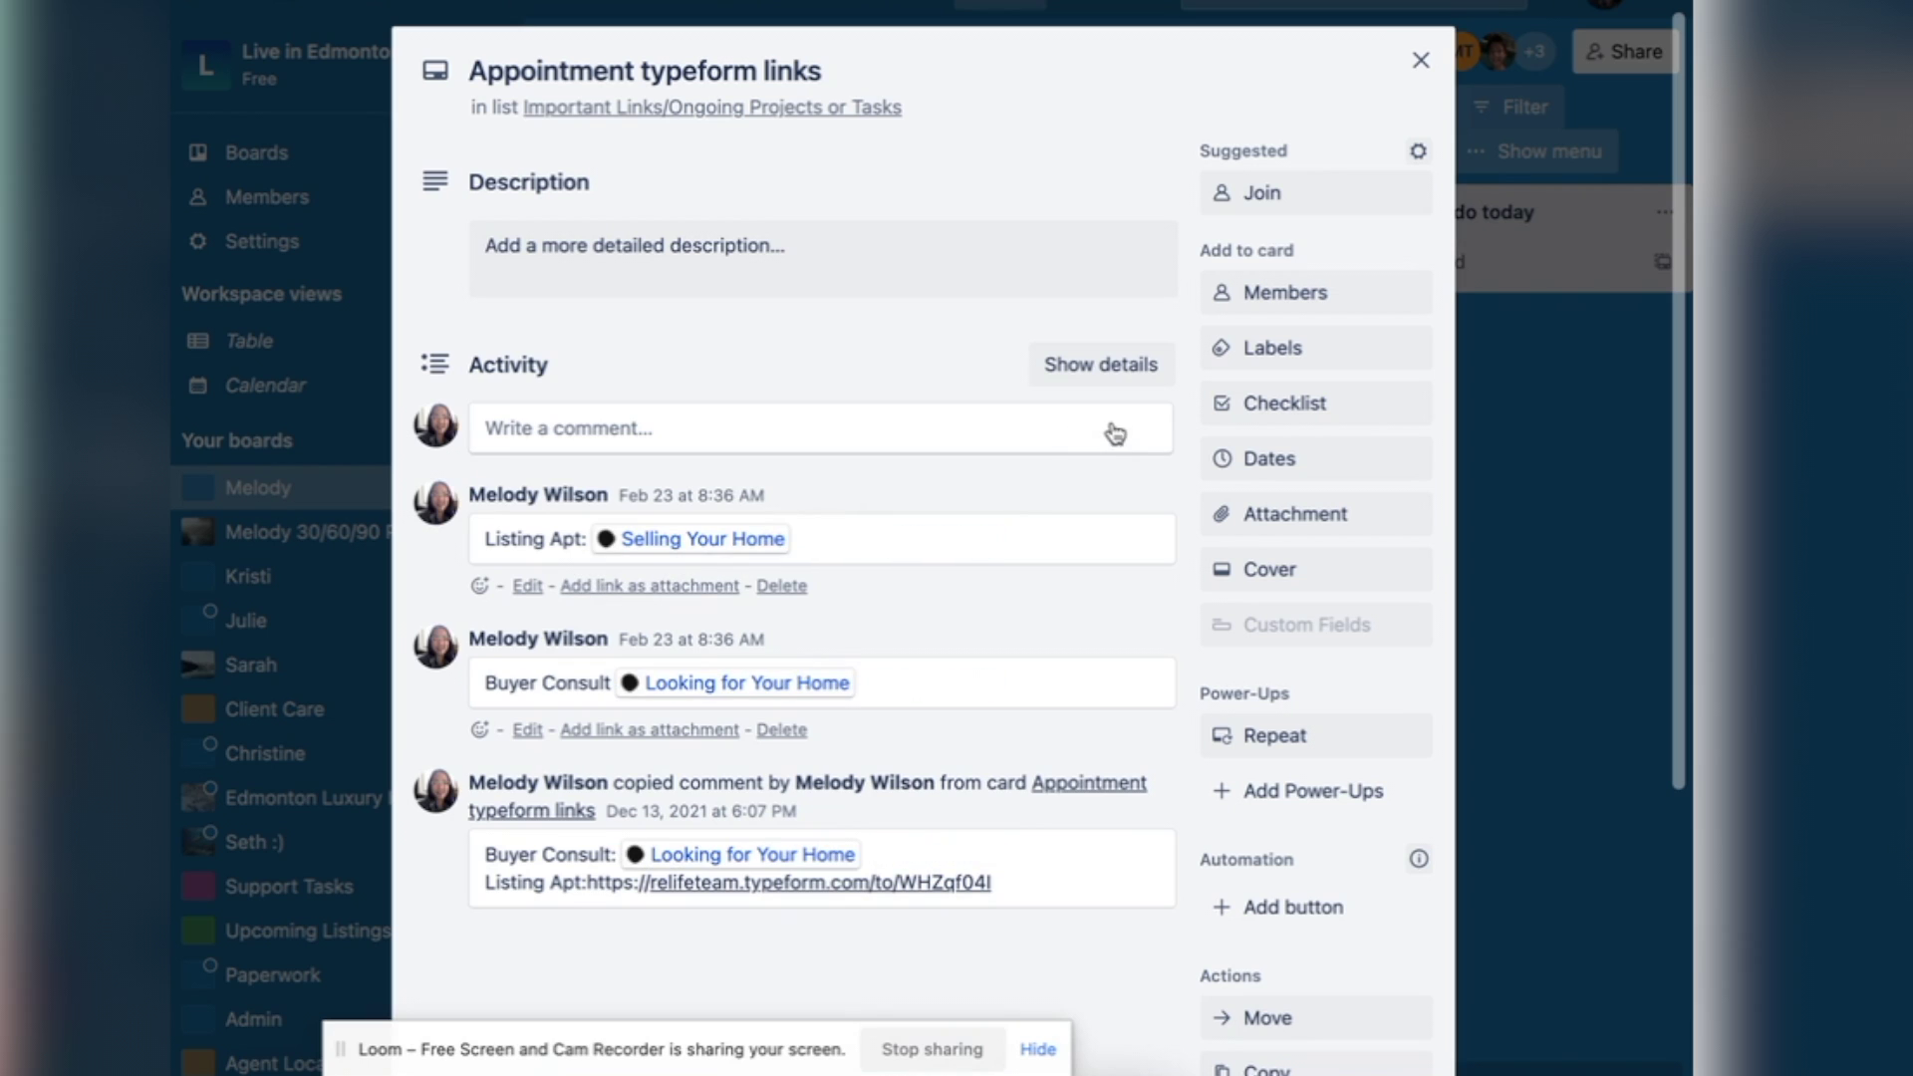
left_click(1417, 55)
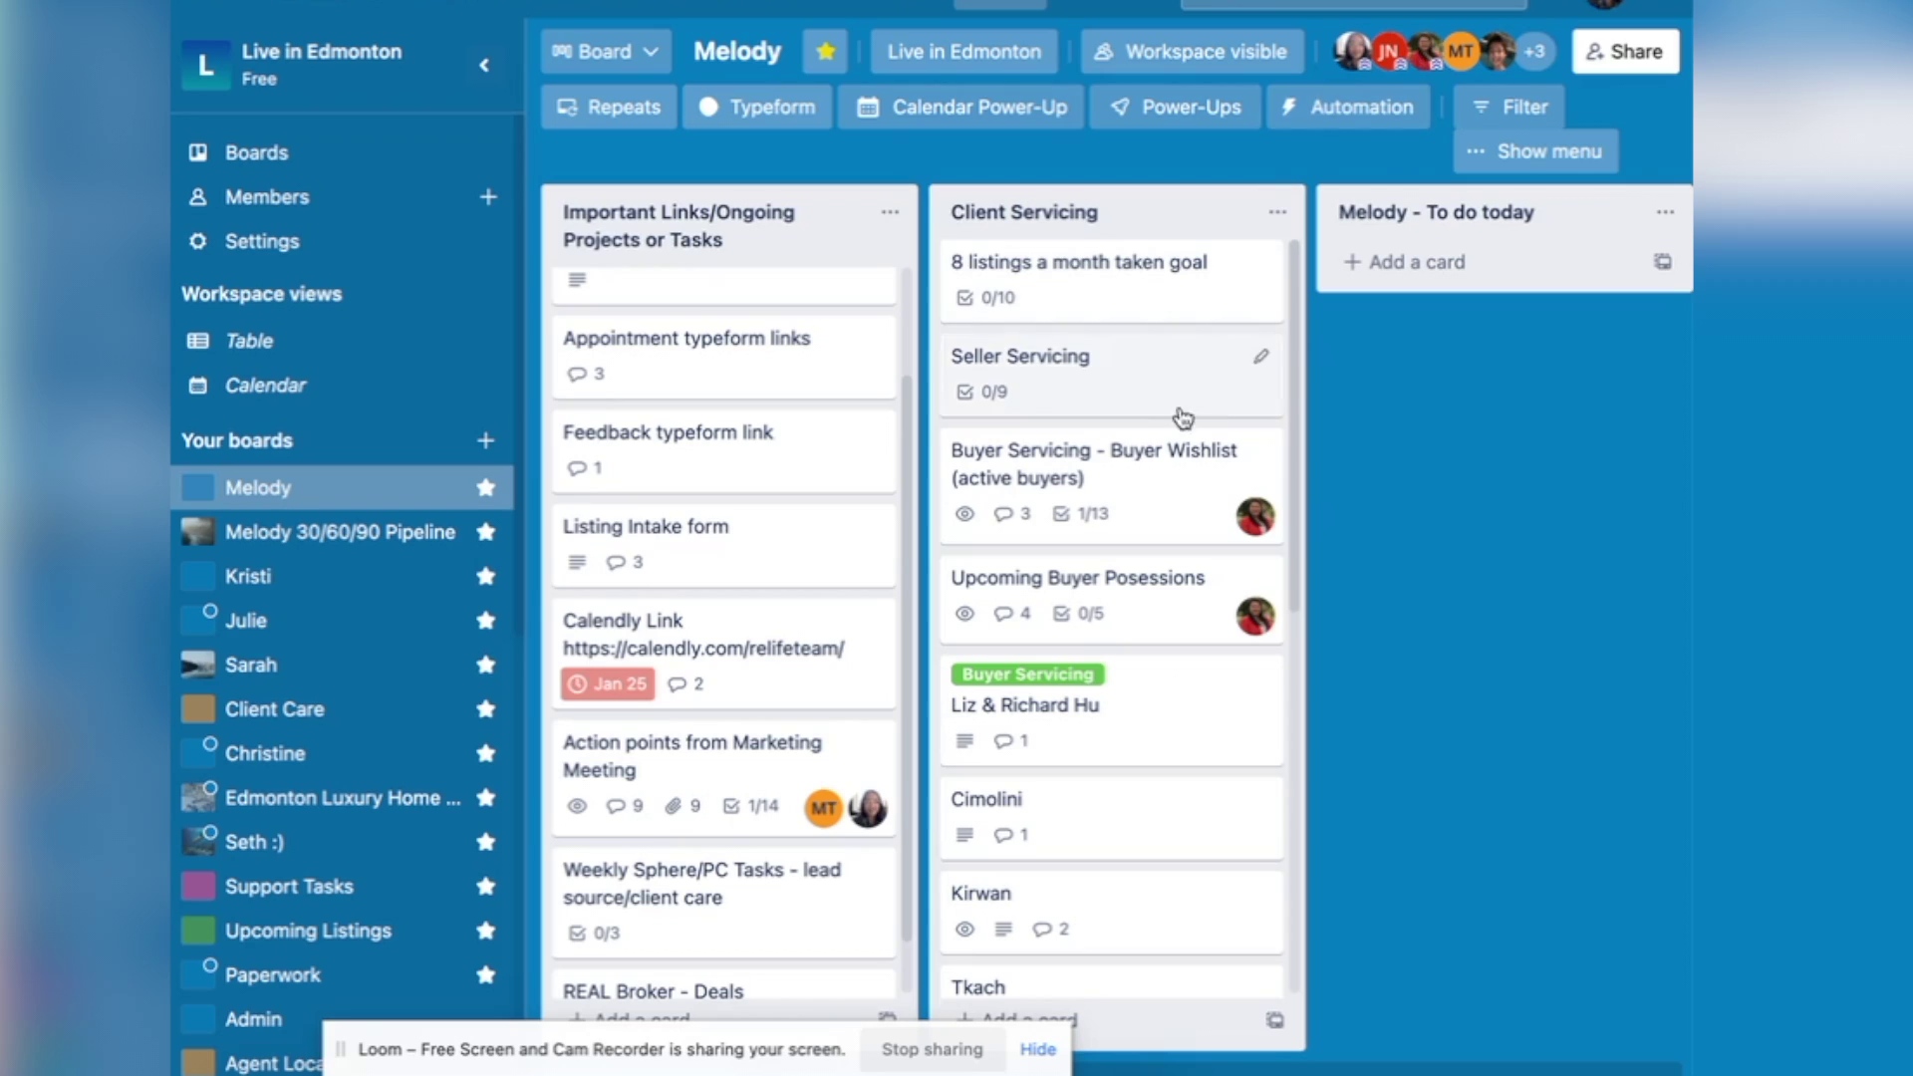
Bring the TO DO TOMORROW, TO DO and GOALS 2022 lists into view.
scroll(1175, 431, "right", 4)
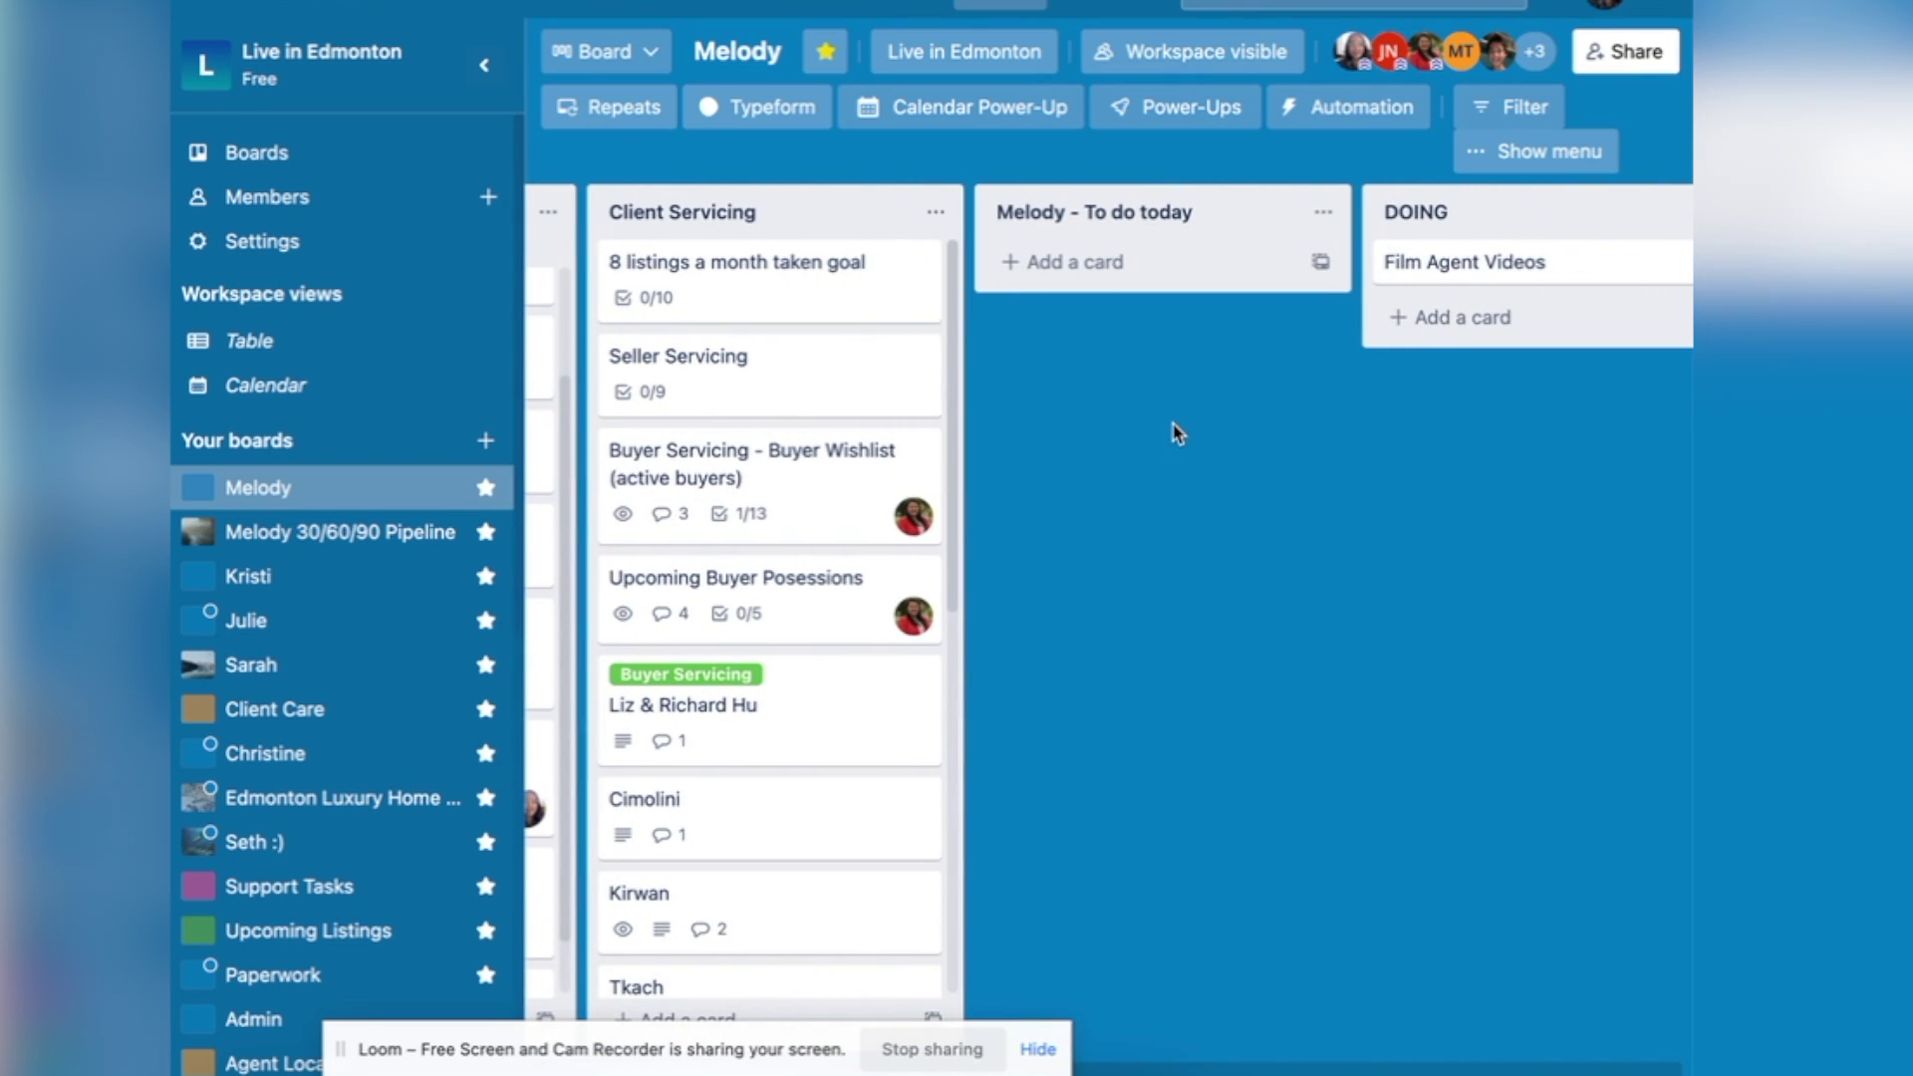
scroll(1176, 431, "right", 5)
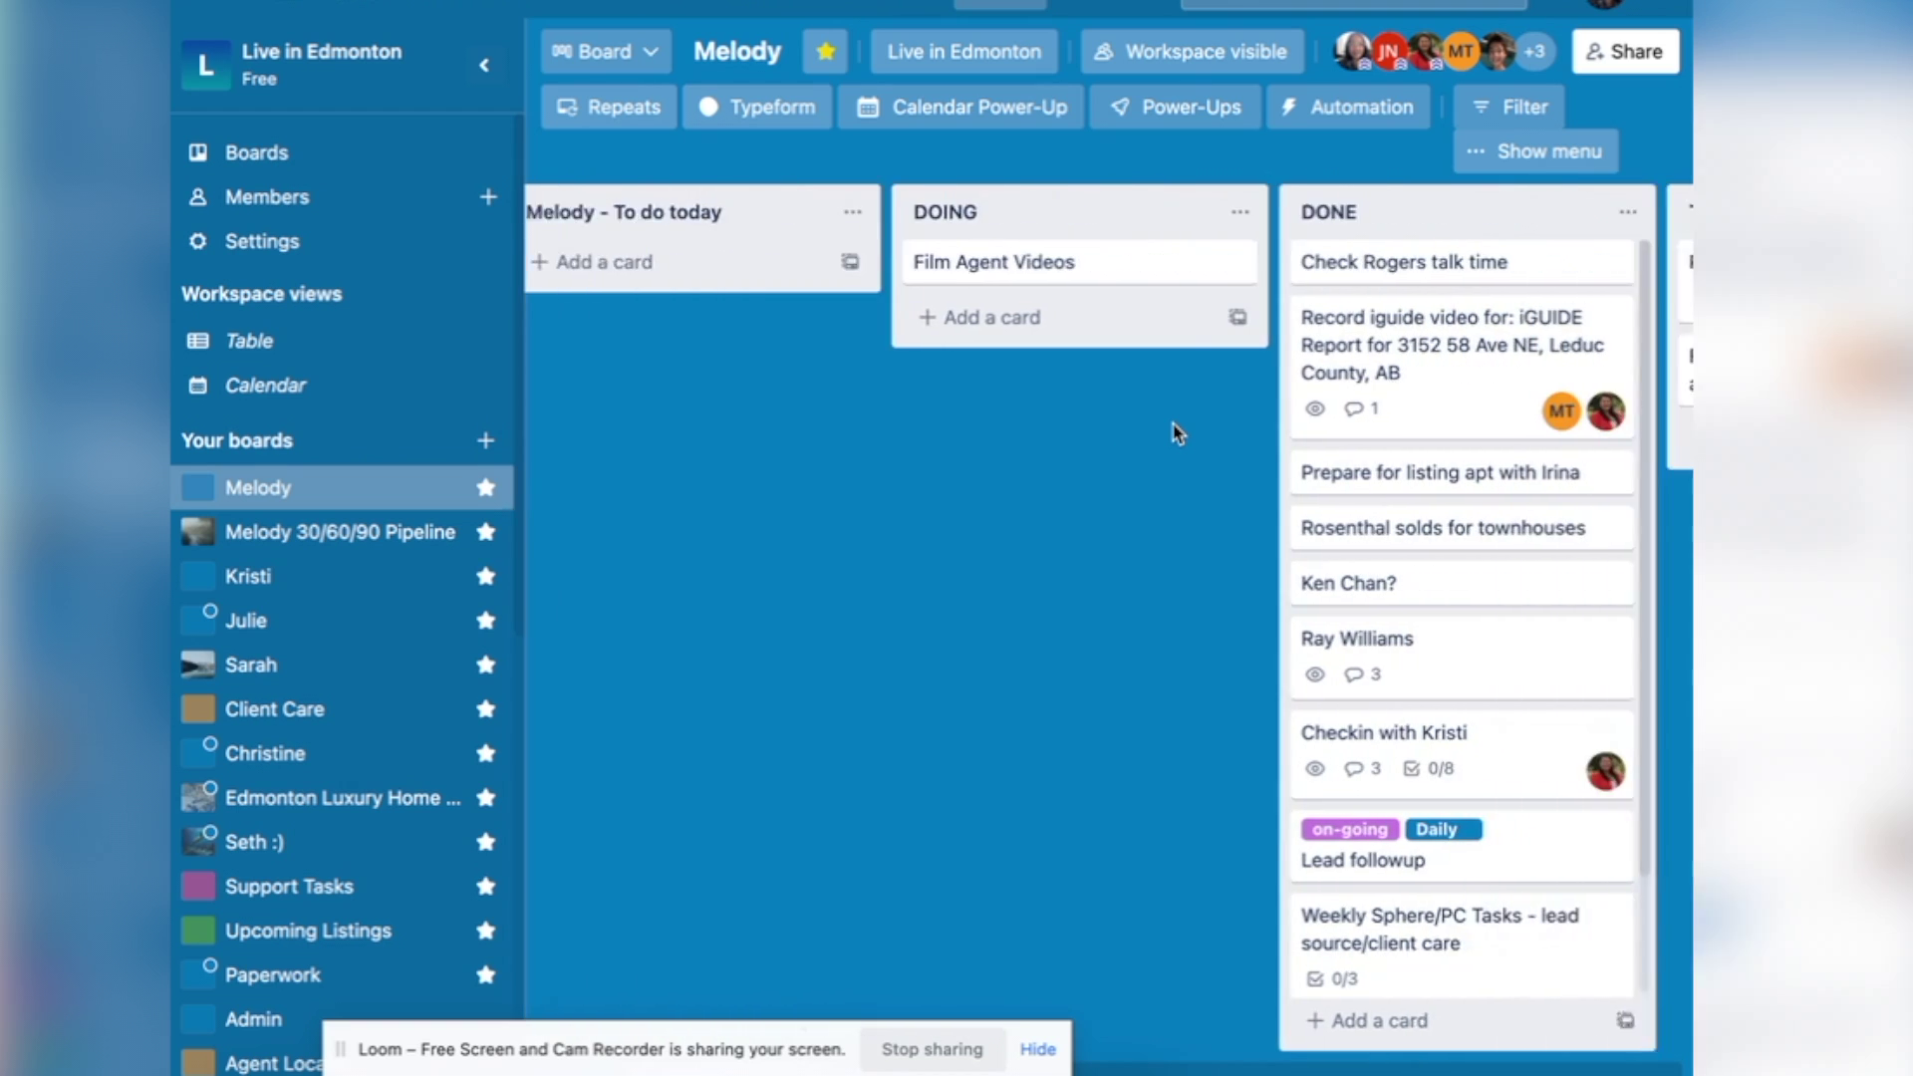
scroll(1176, 431, "right", 2)
scroll(1177, 431, "right", 3)
scroll(1177, 434, "left", 3)
scroll(1177, 433, "right", 7)
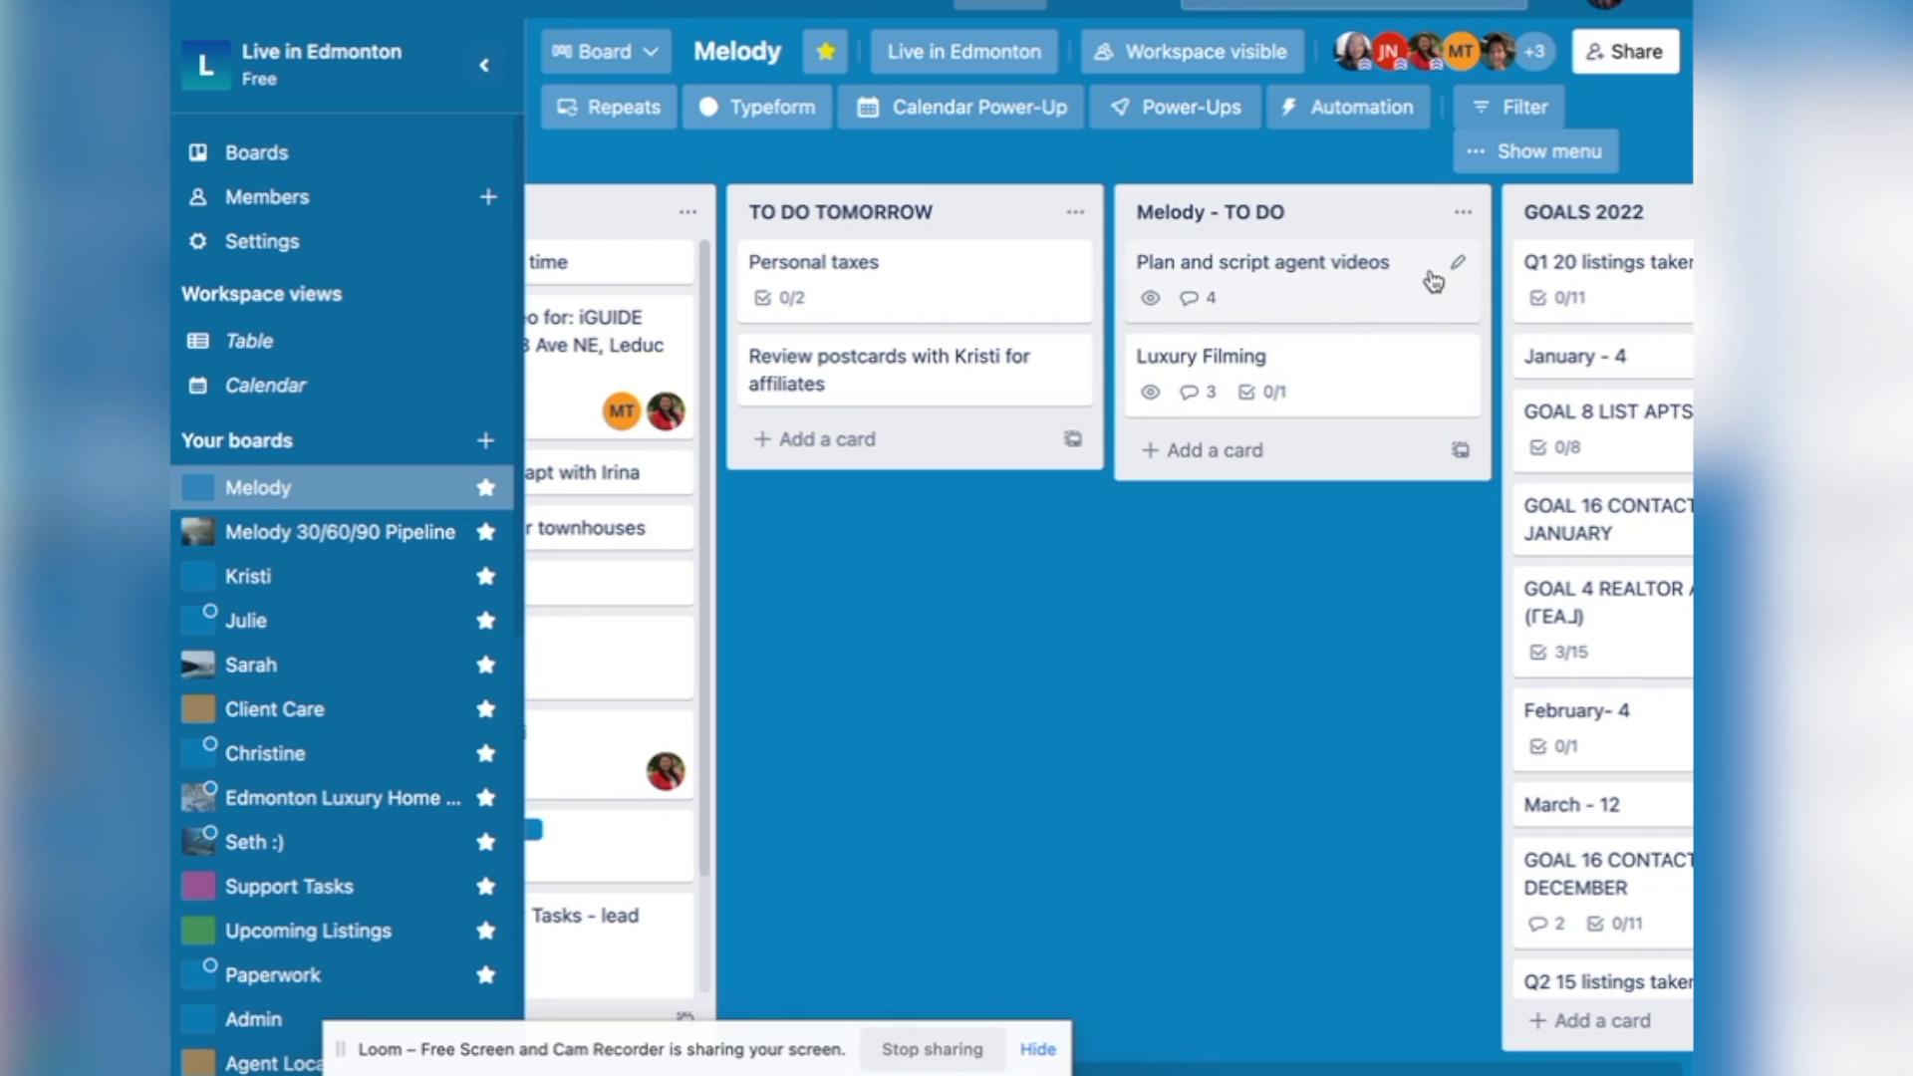
Give Plan and script agent videos an Apr 20, 9:00 PM due date, reminder at due time.
left_click(1456, 267)
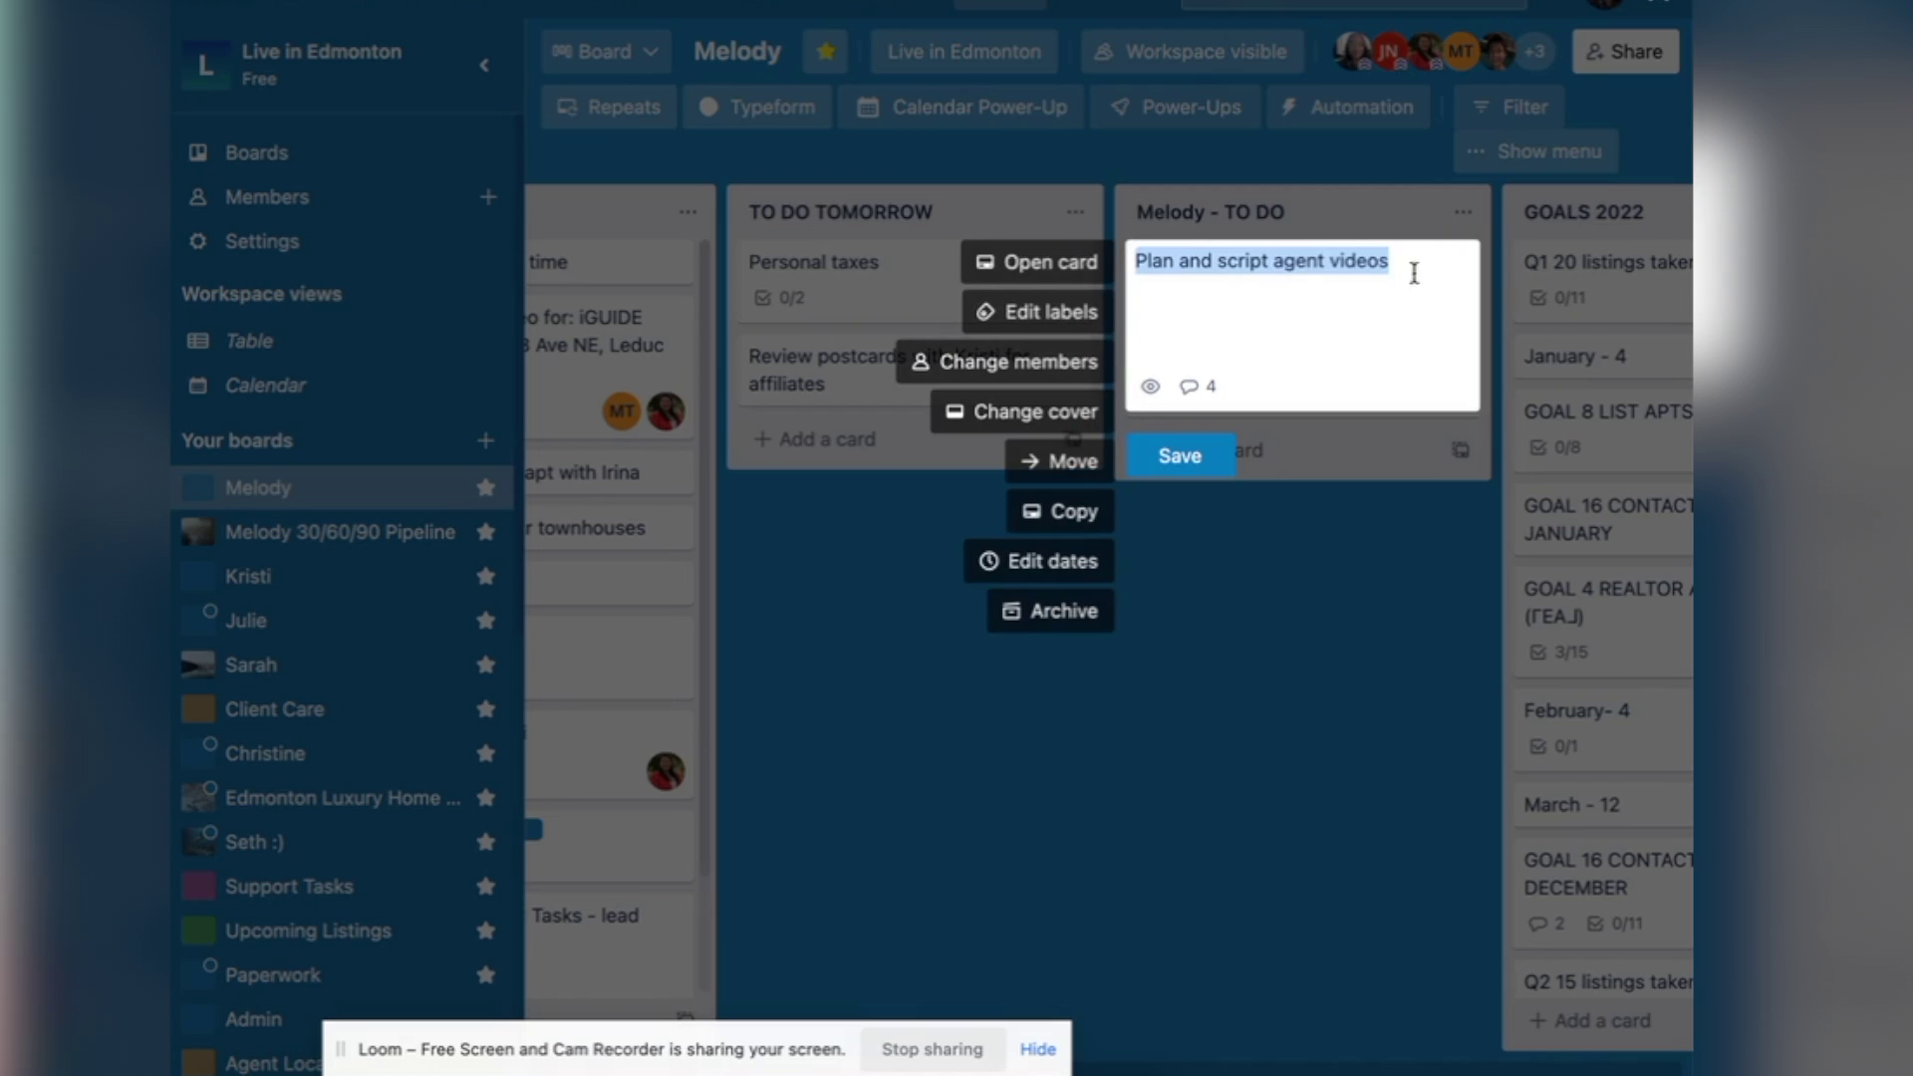
left_click(1046, 563)
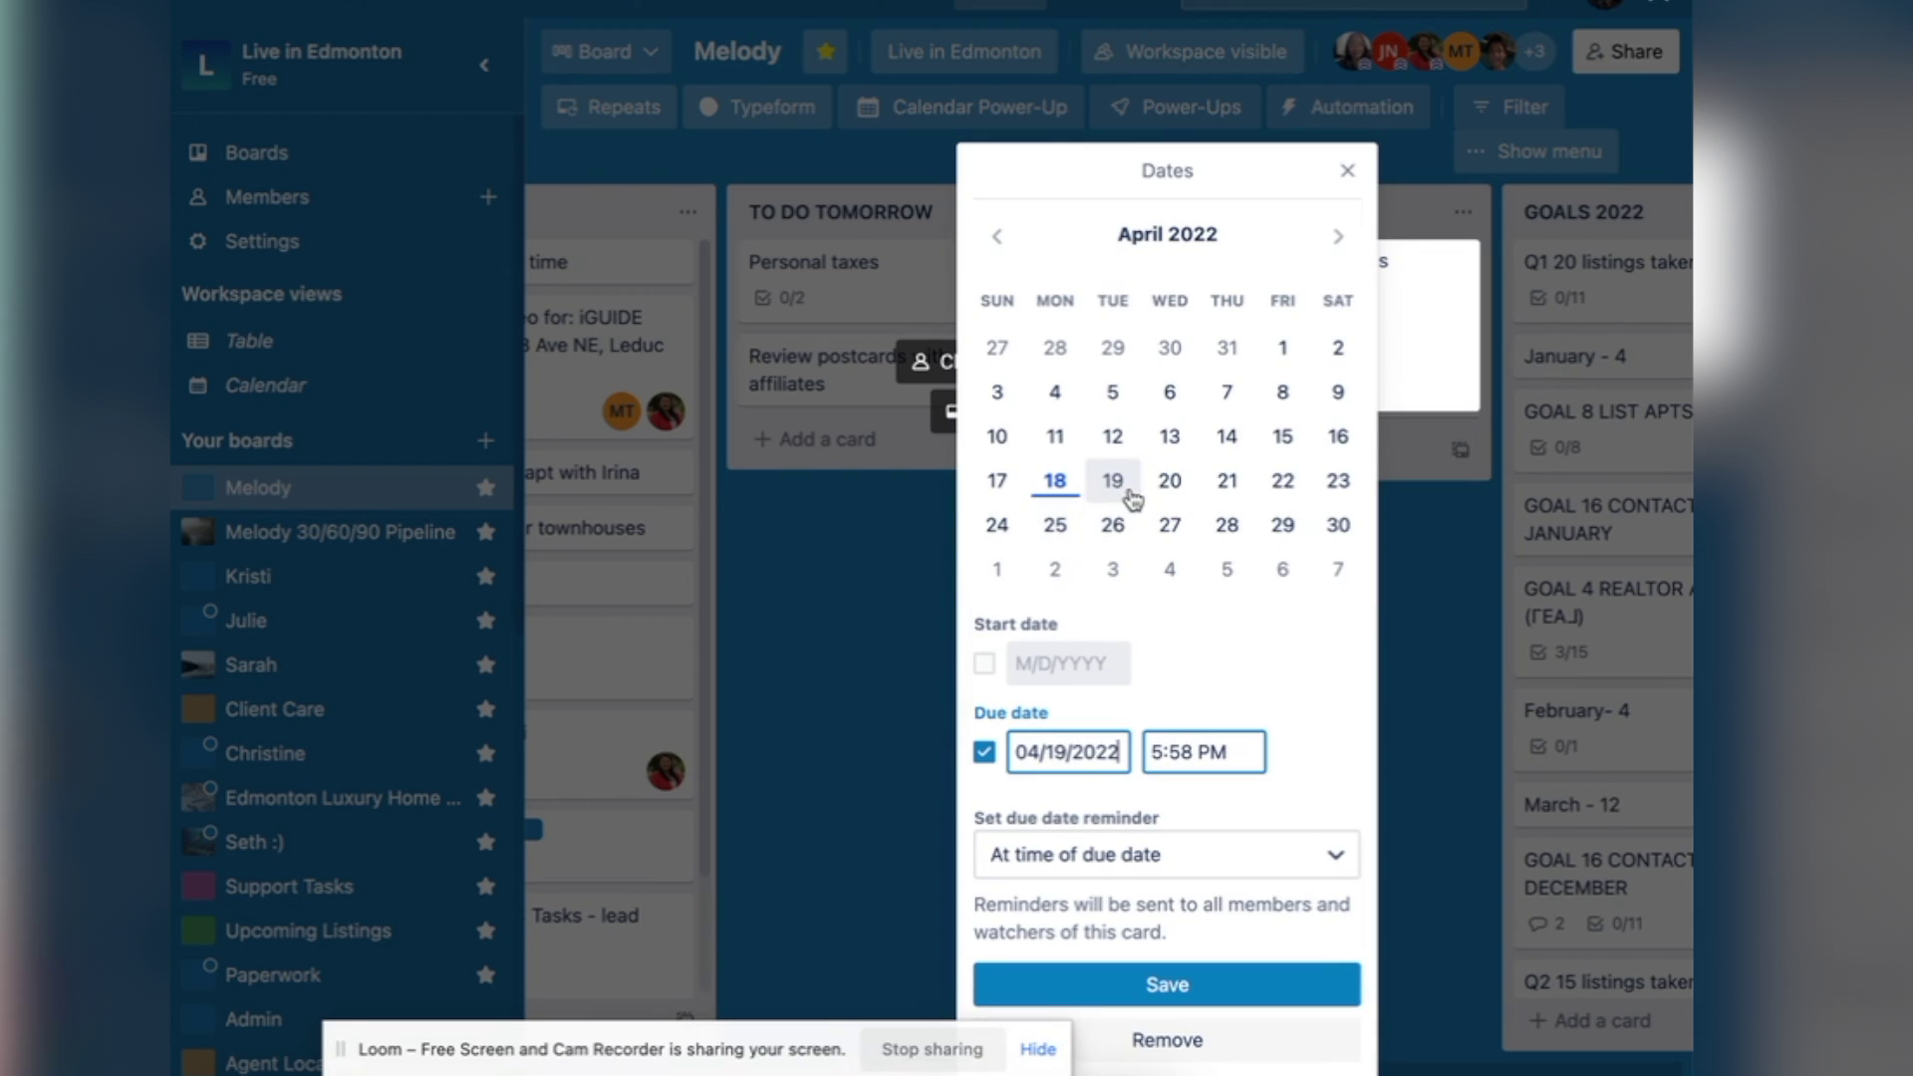
left_click(1163, 483)
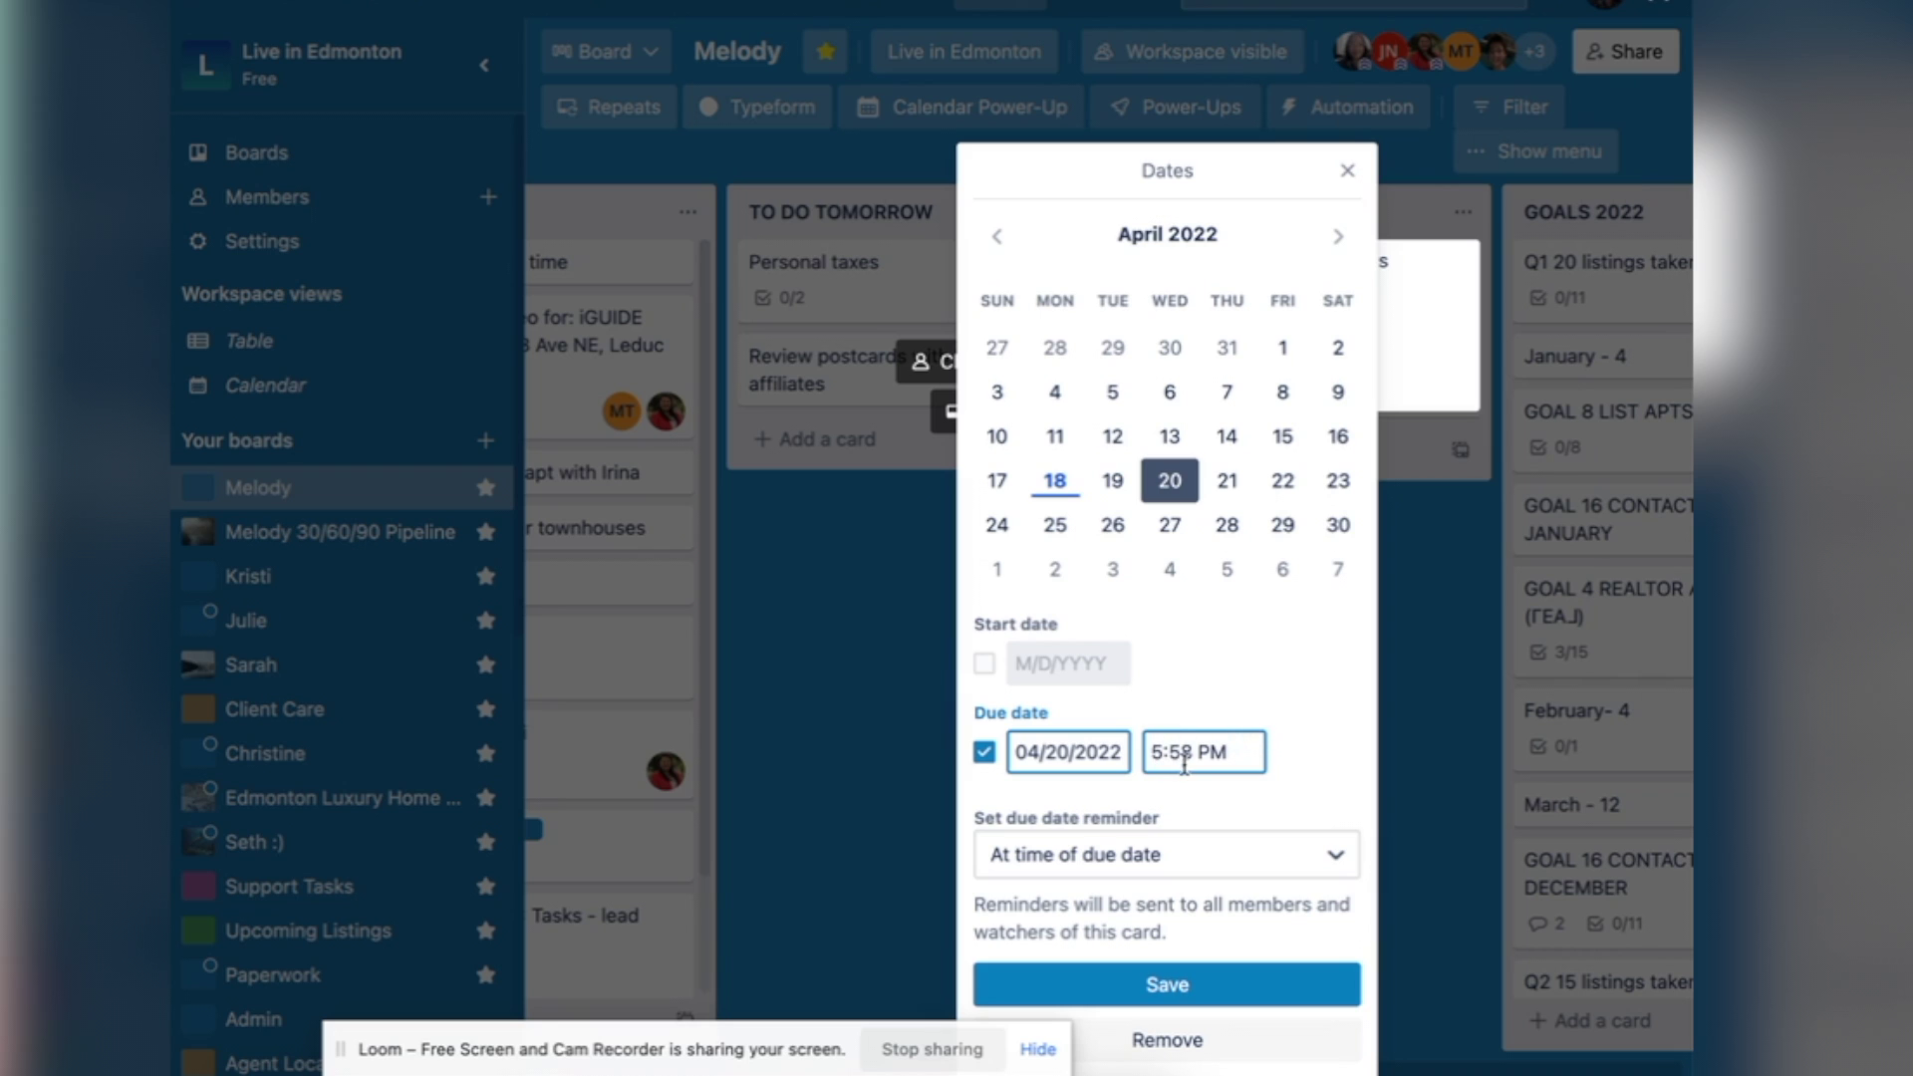
left_click_drag(1191, 755, 1119, 754)
type("9")
left_click(1215, 847)
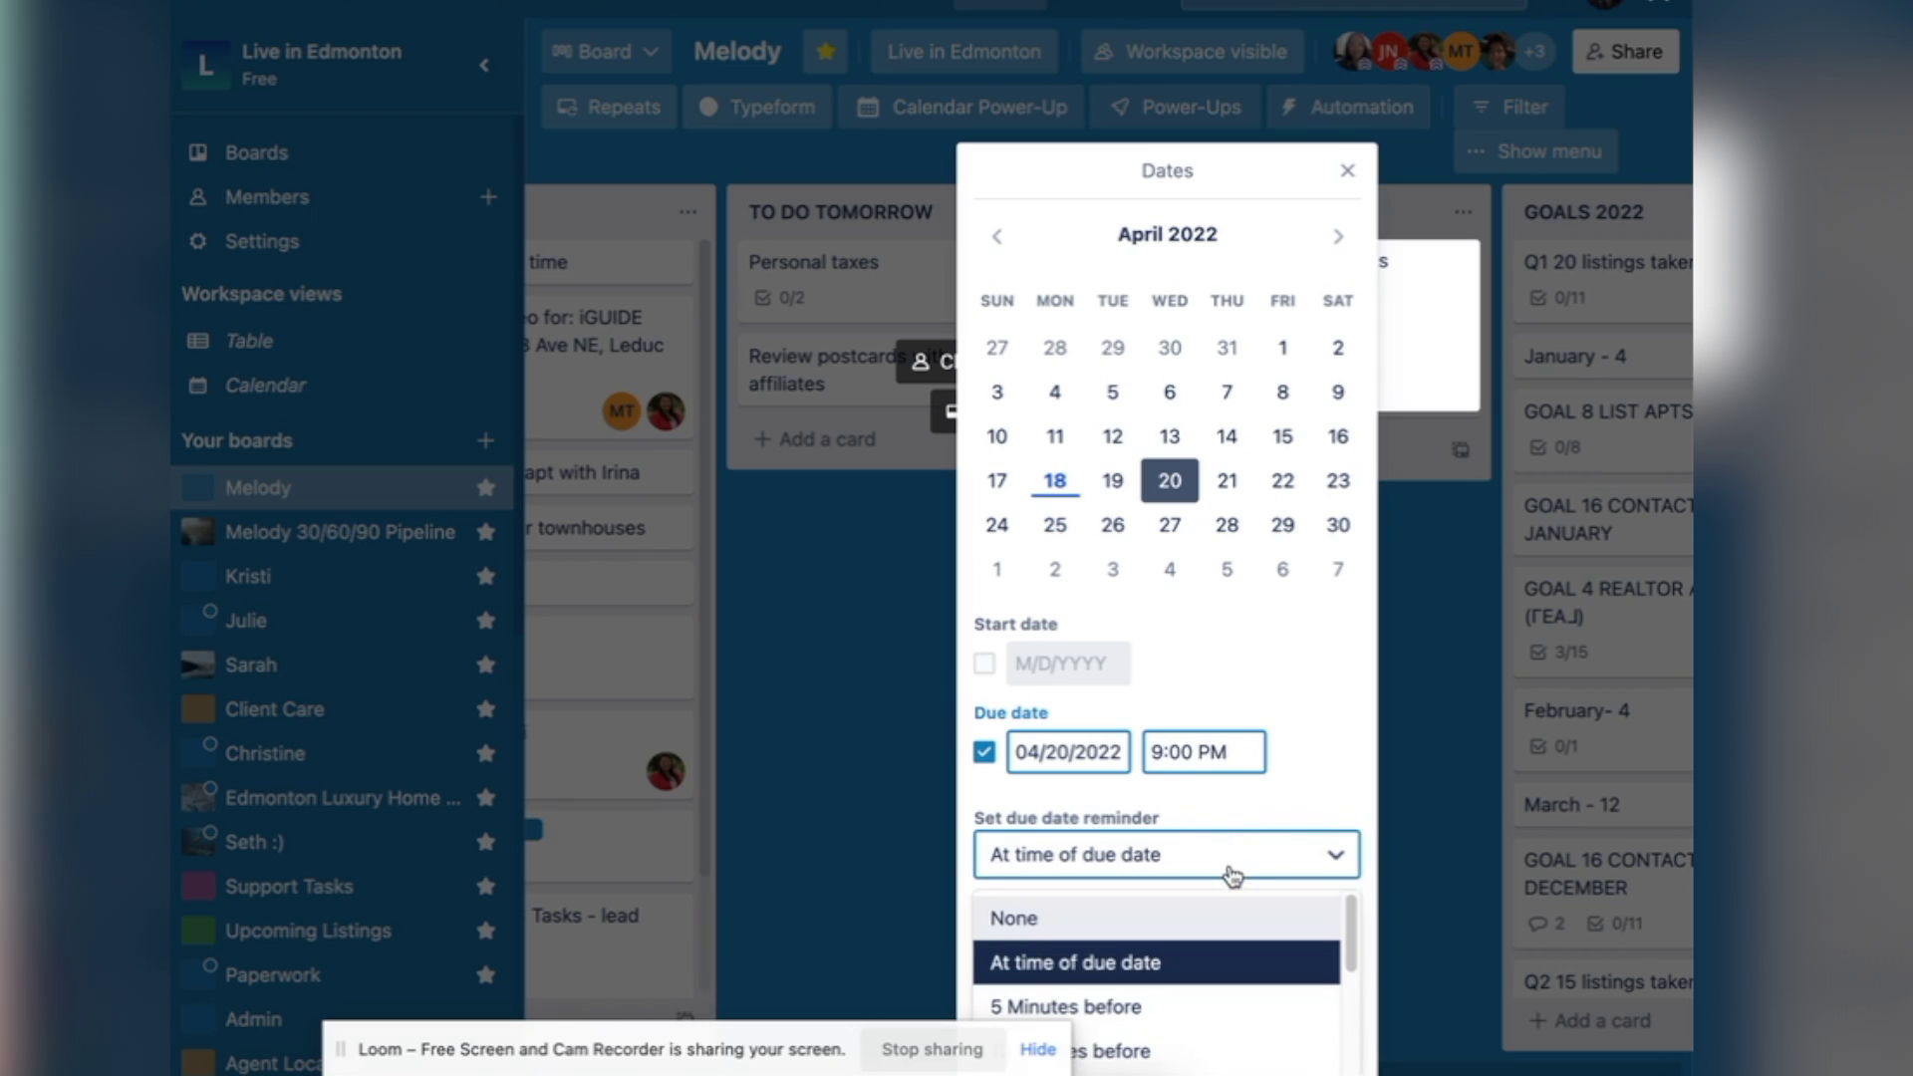
left_click(1099, 854)
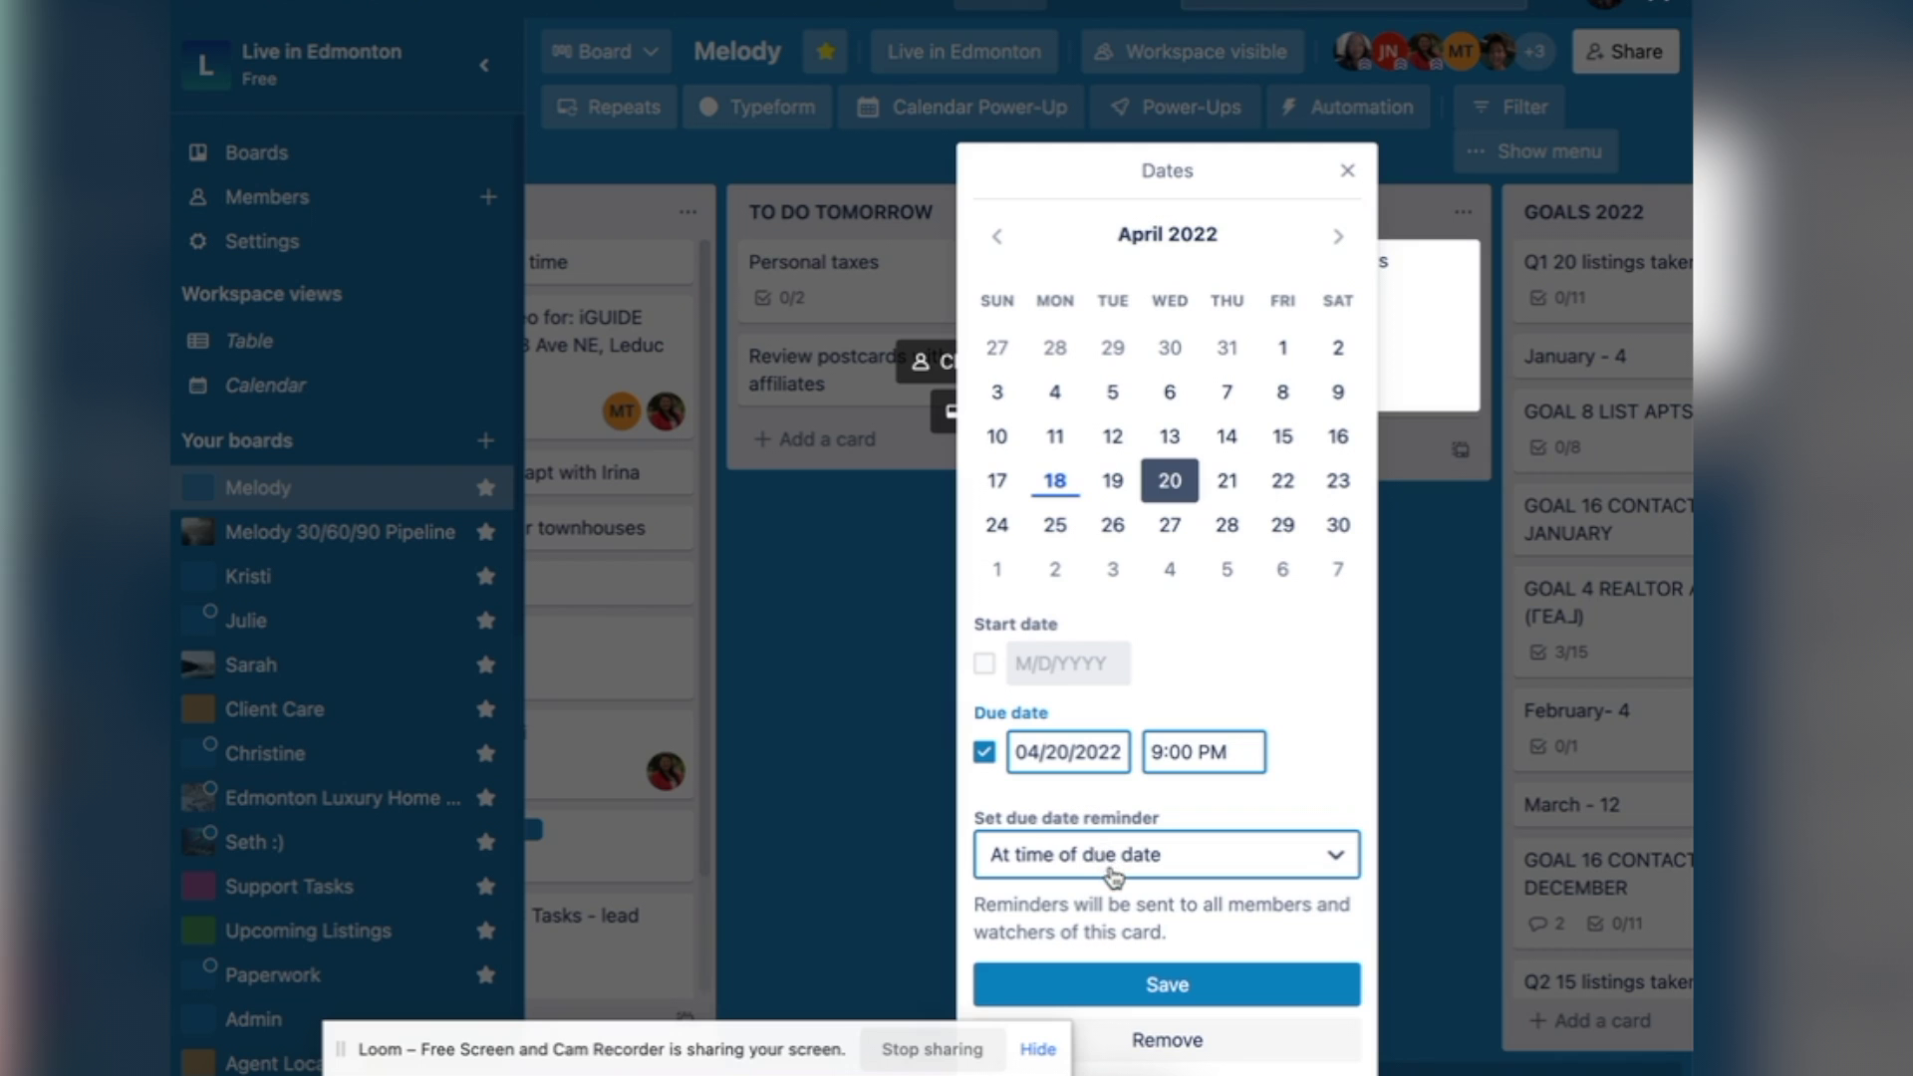
left_click(1123, 991)
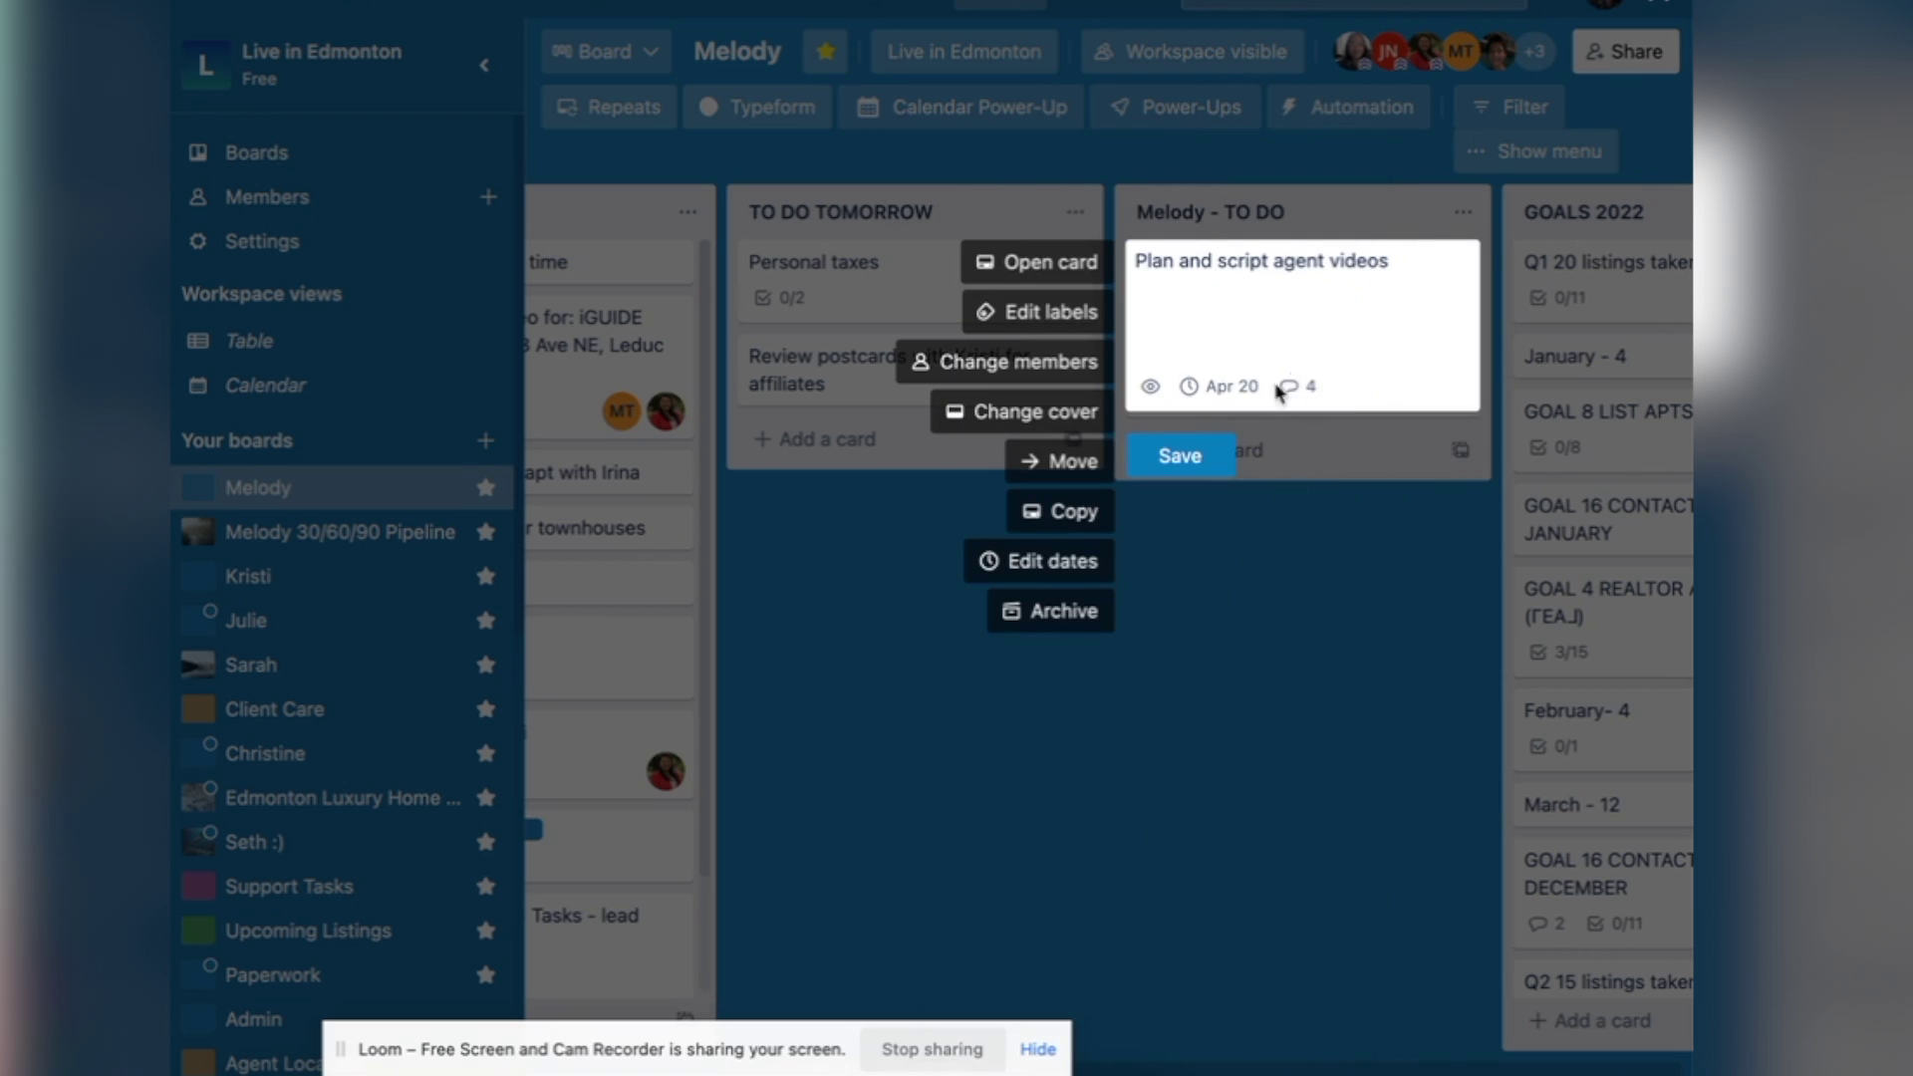
left_click(1193, 466)
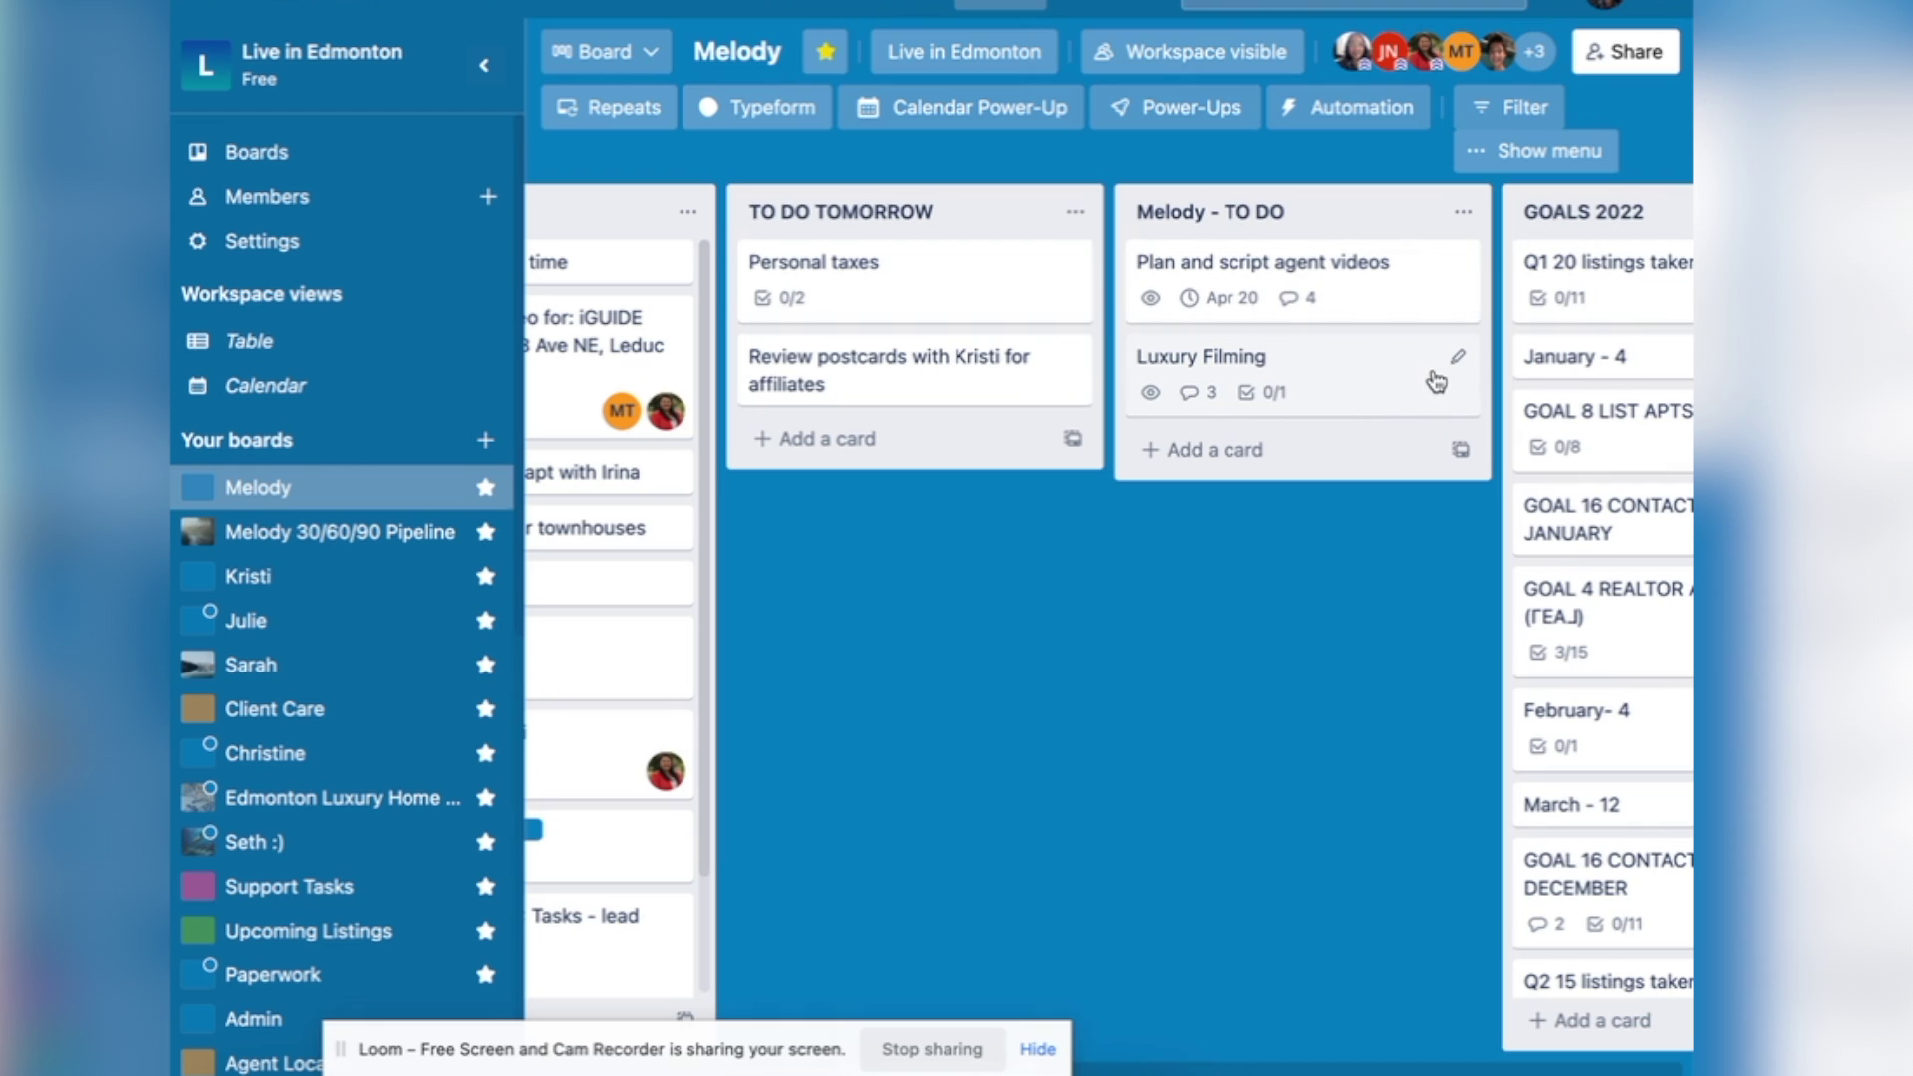
left_click(1317, 401)
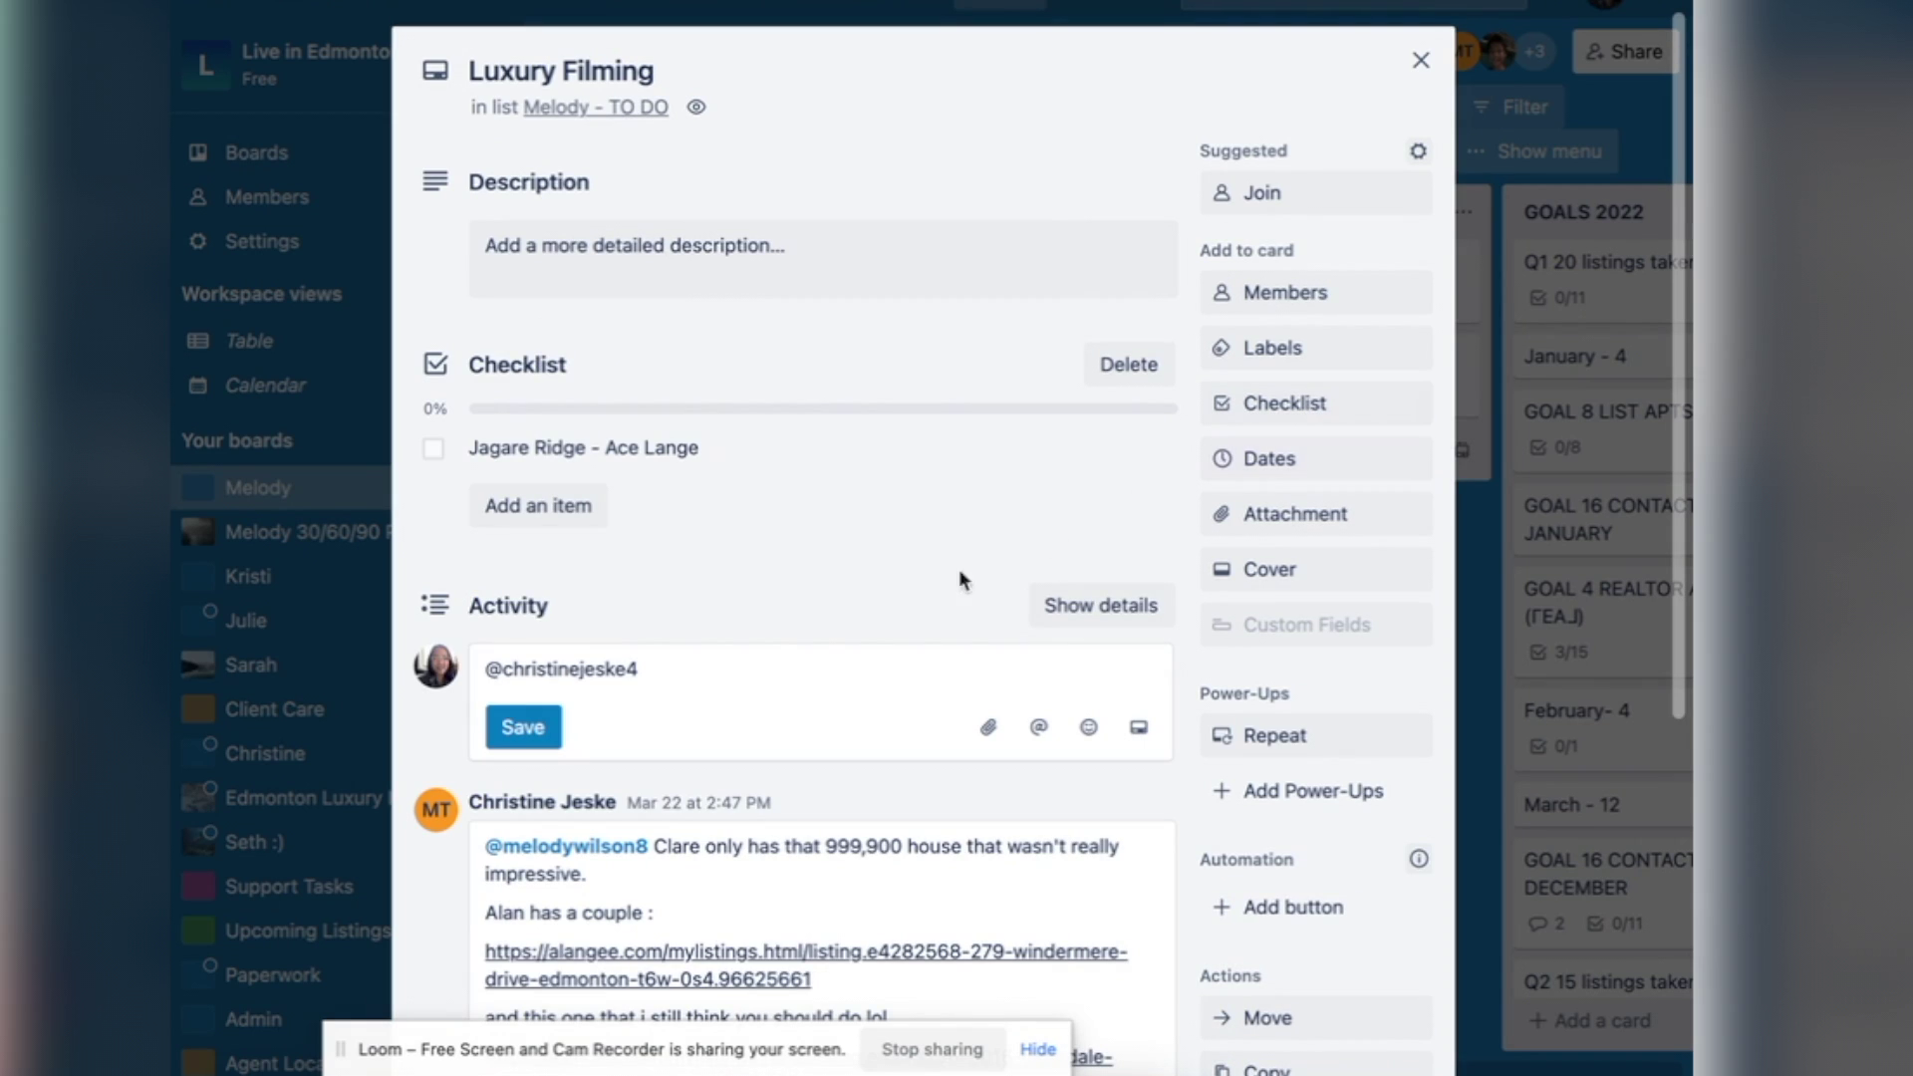
scroll(741, 626, "down", 4)
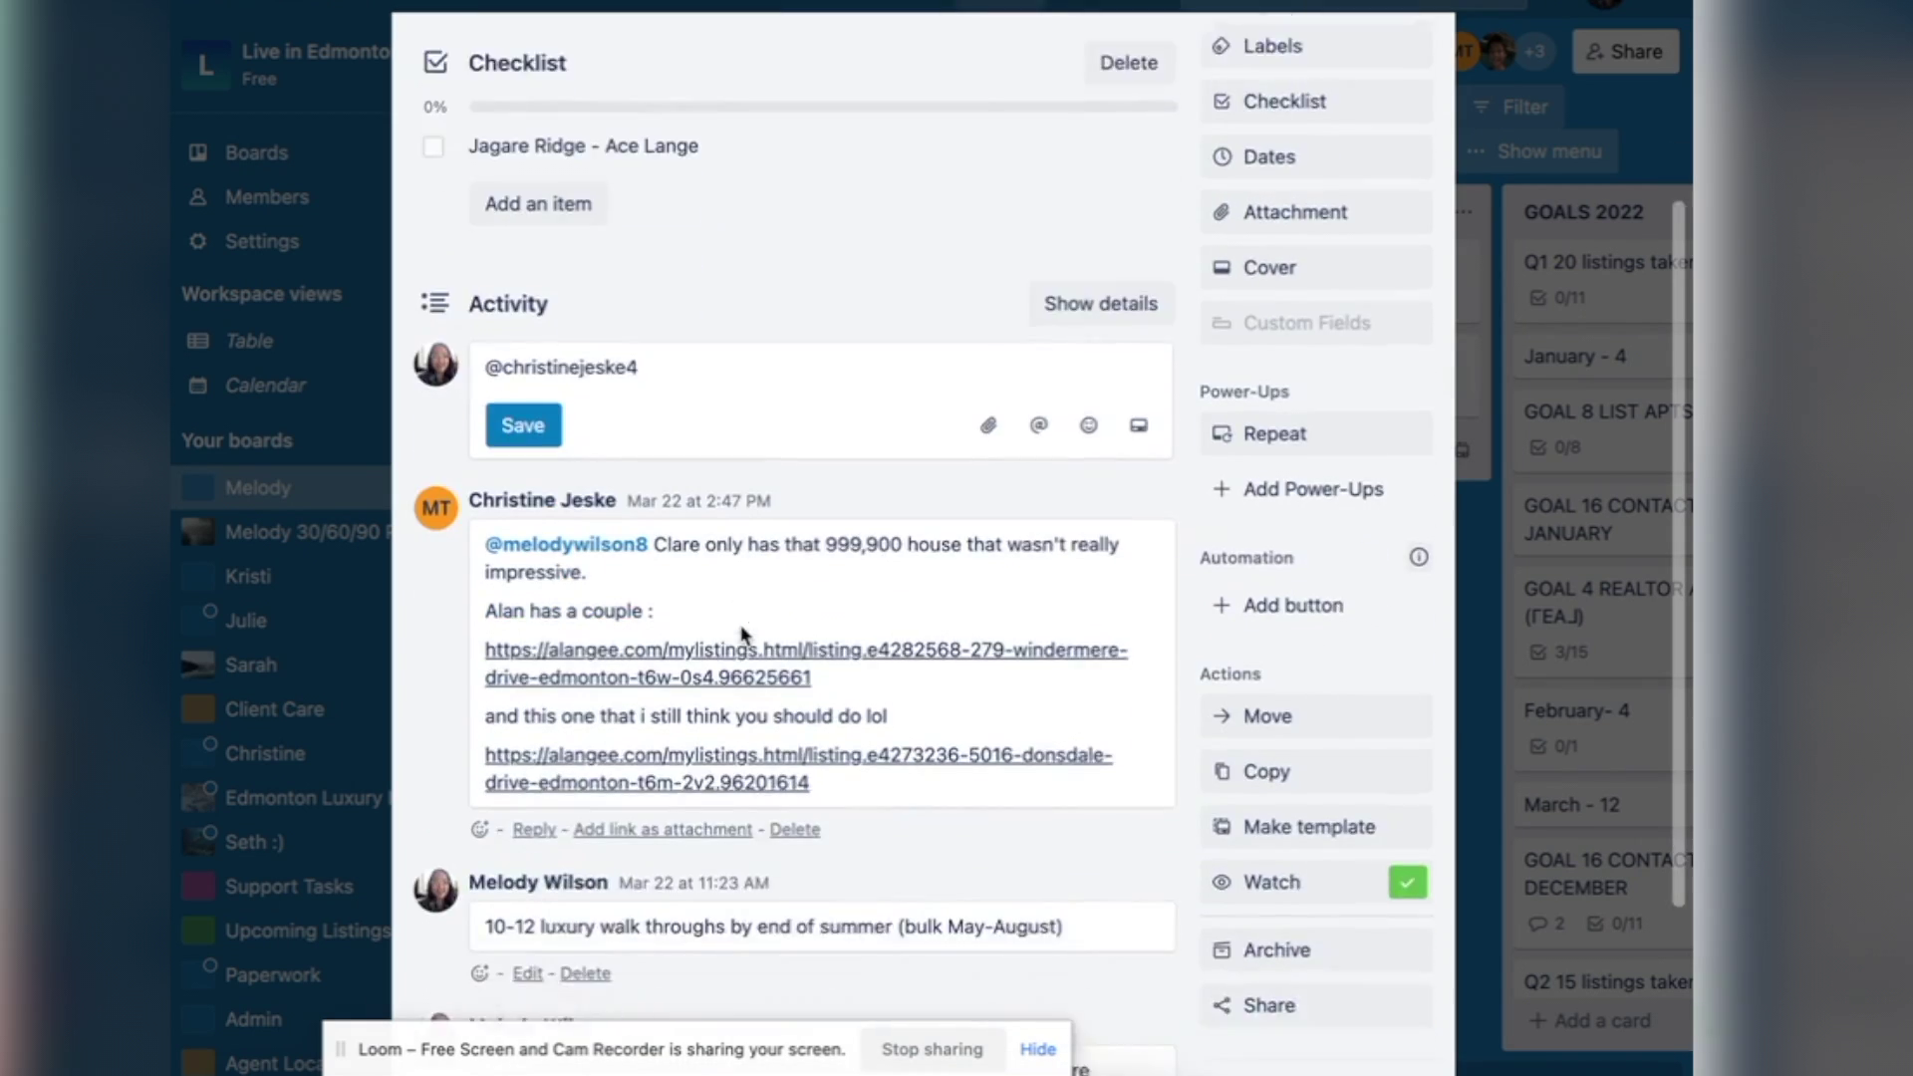
scroll(740, 626, "down", 2)
scroll(743, 637, "up", 6)
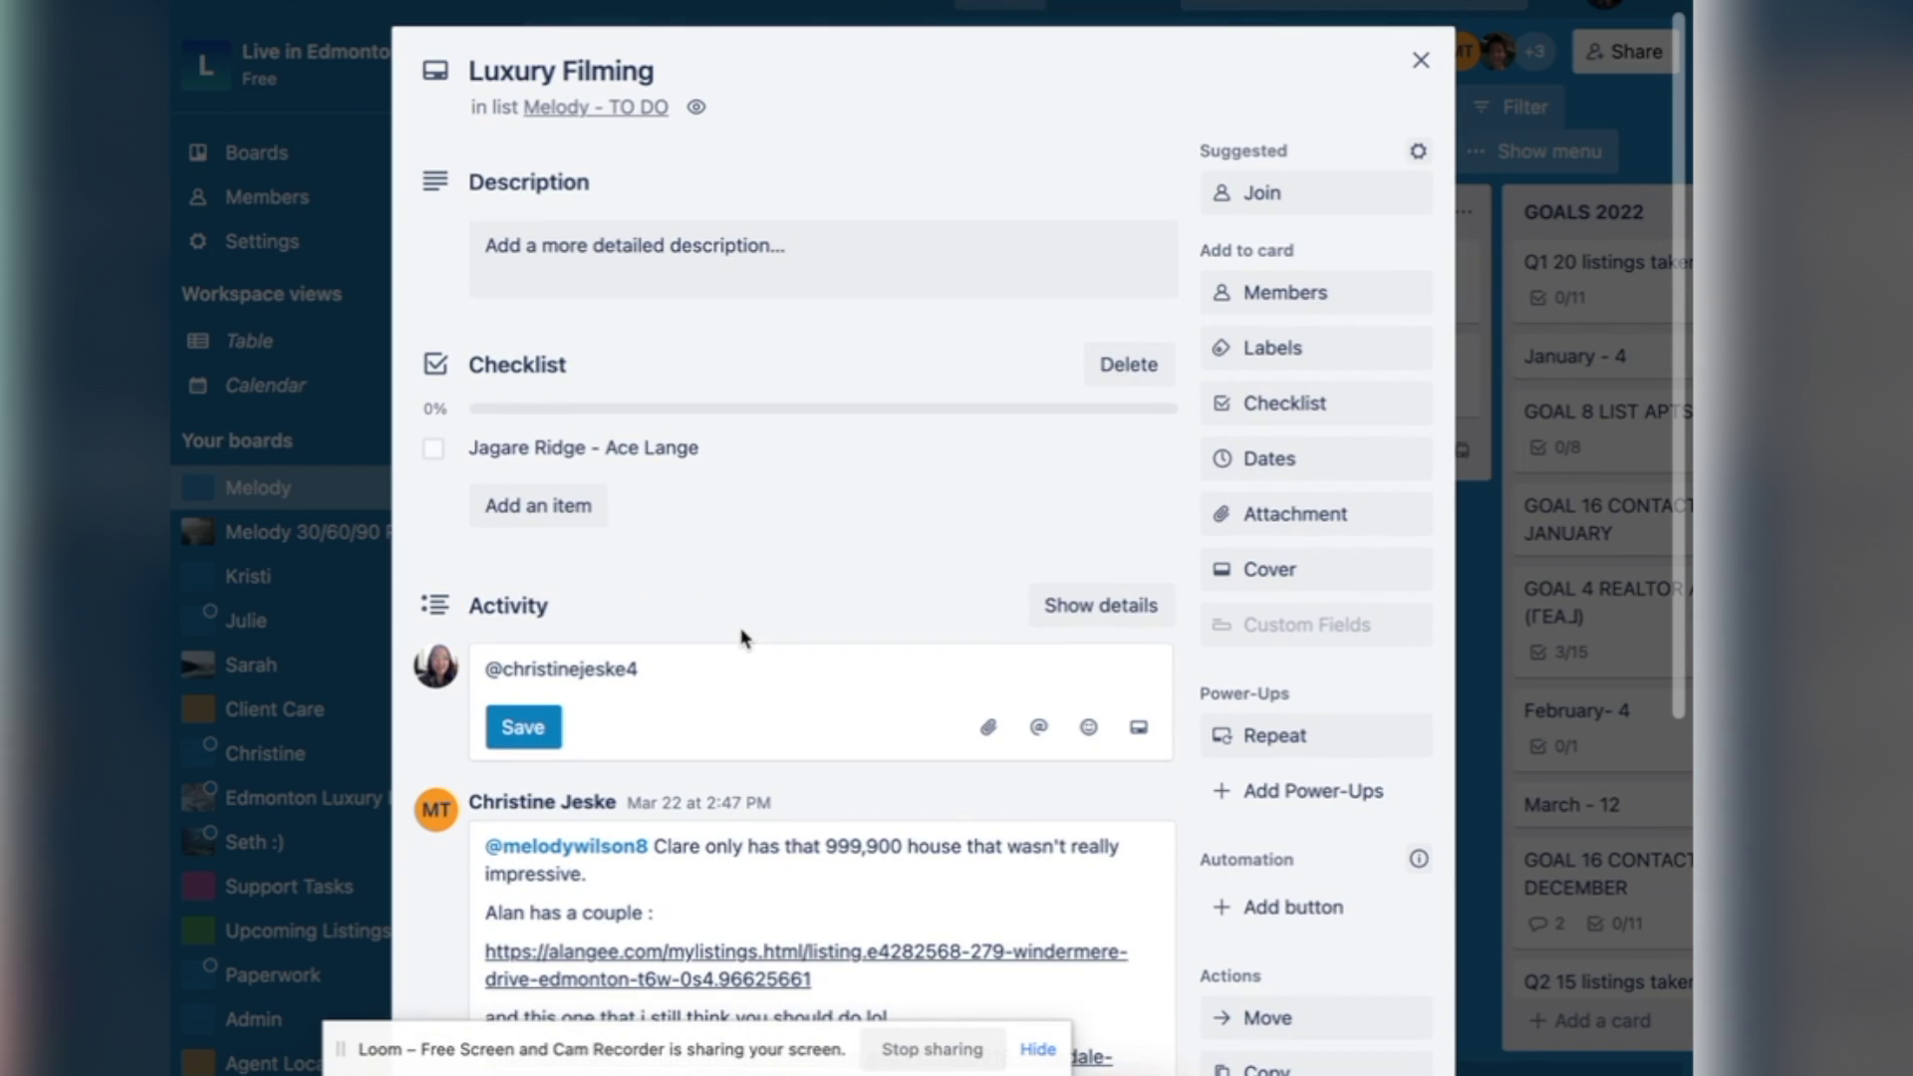
left_click(1421, 60)
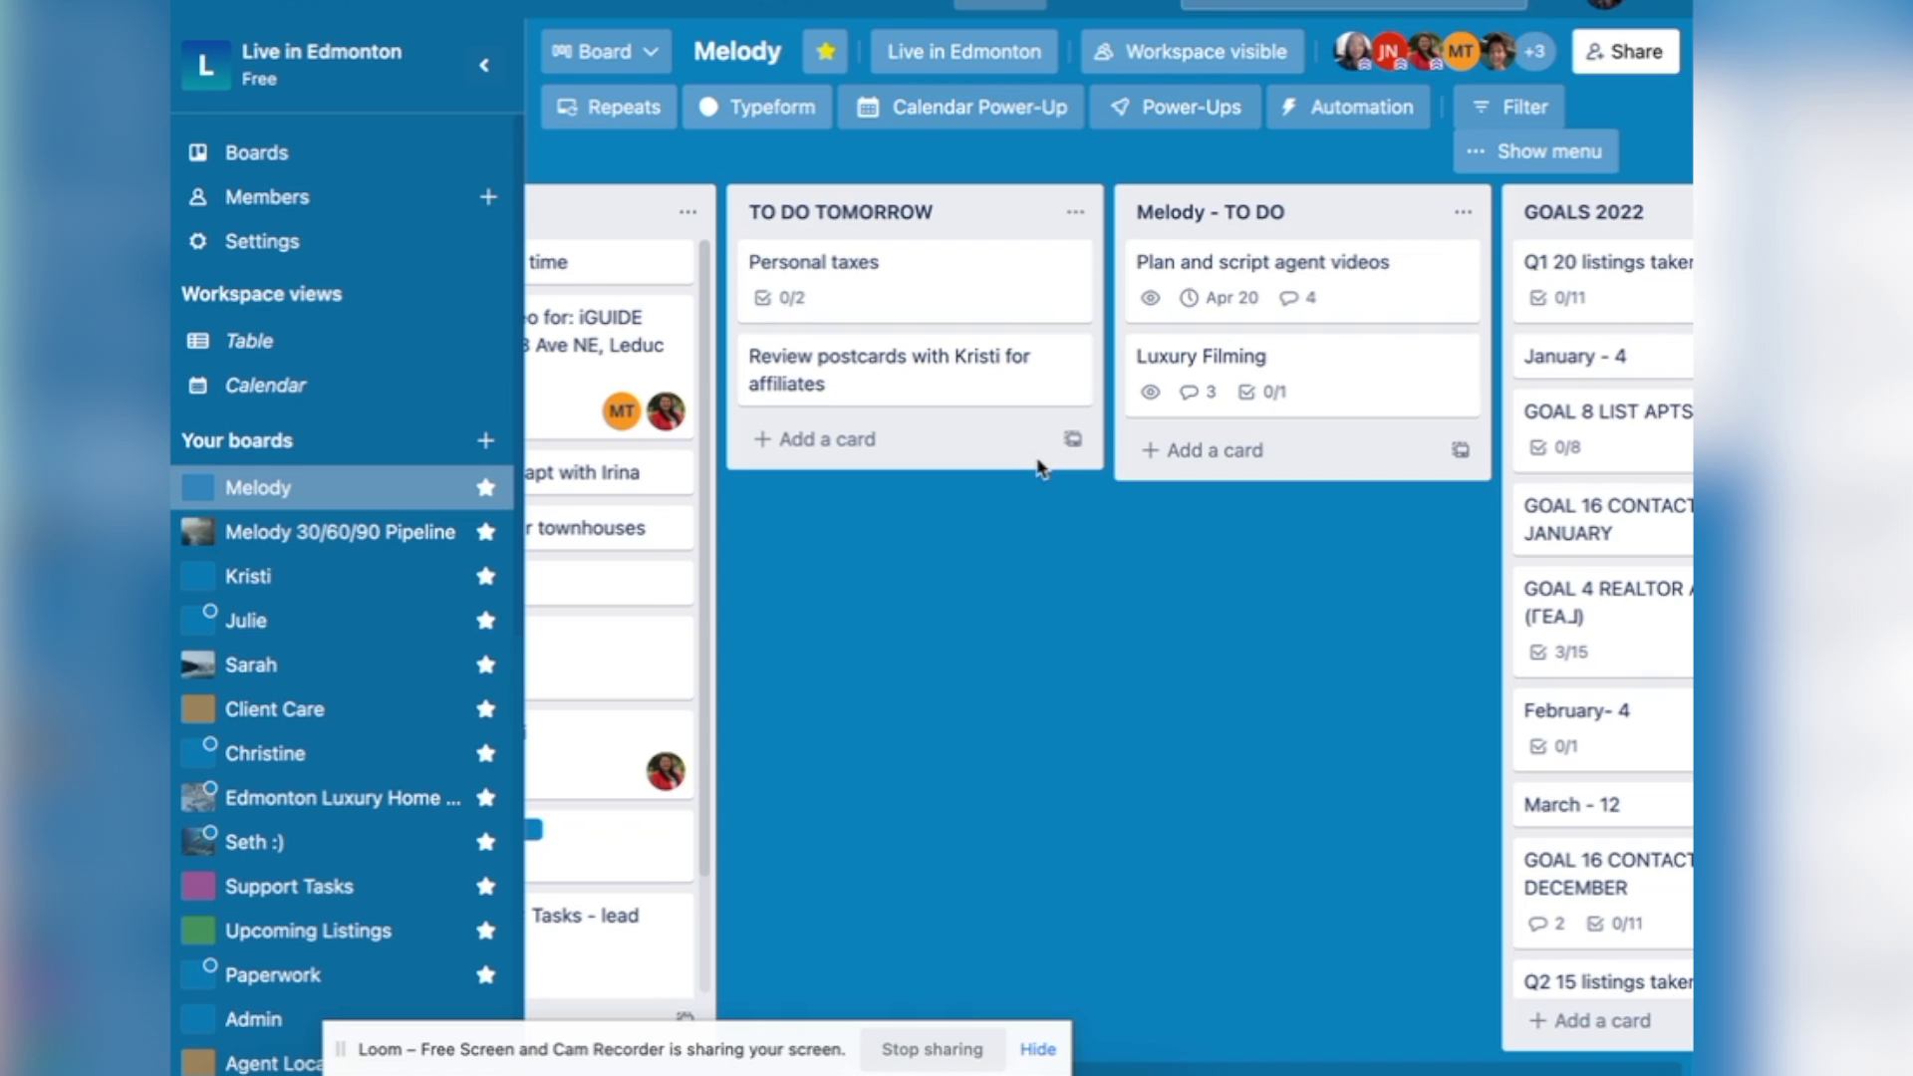
Archive all cards in the DONE list via its list menu and confirm Archive all.
scroll(857, 388, "left", 6)
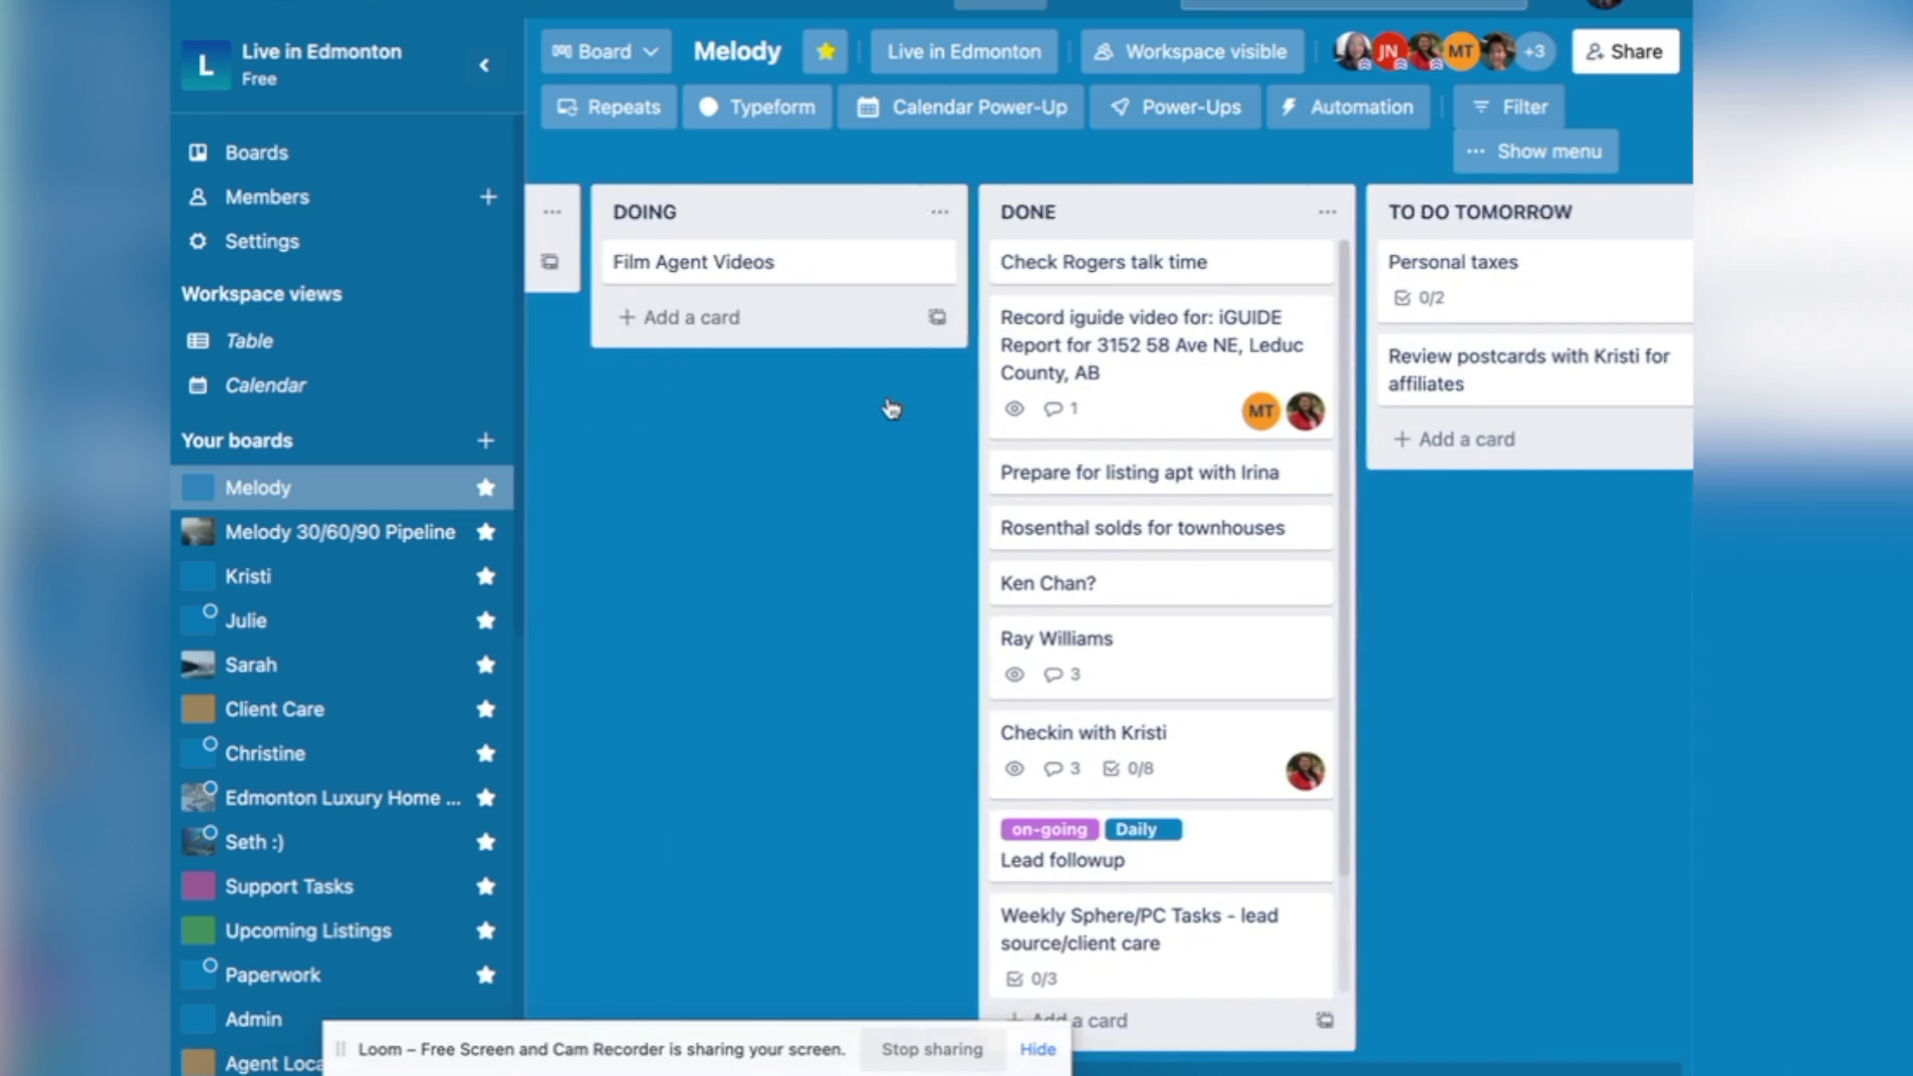
scroll(889, 407, "left", 4)
scroll(888, 405, "right", 3)
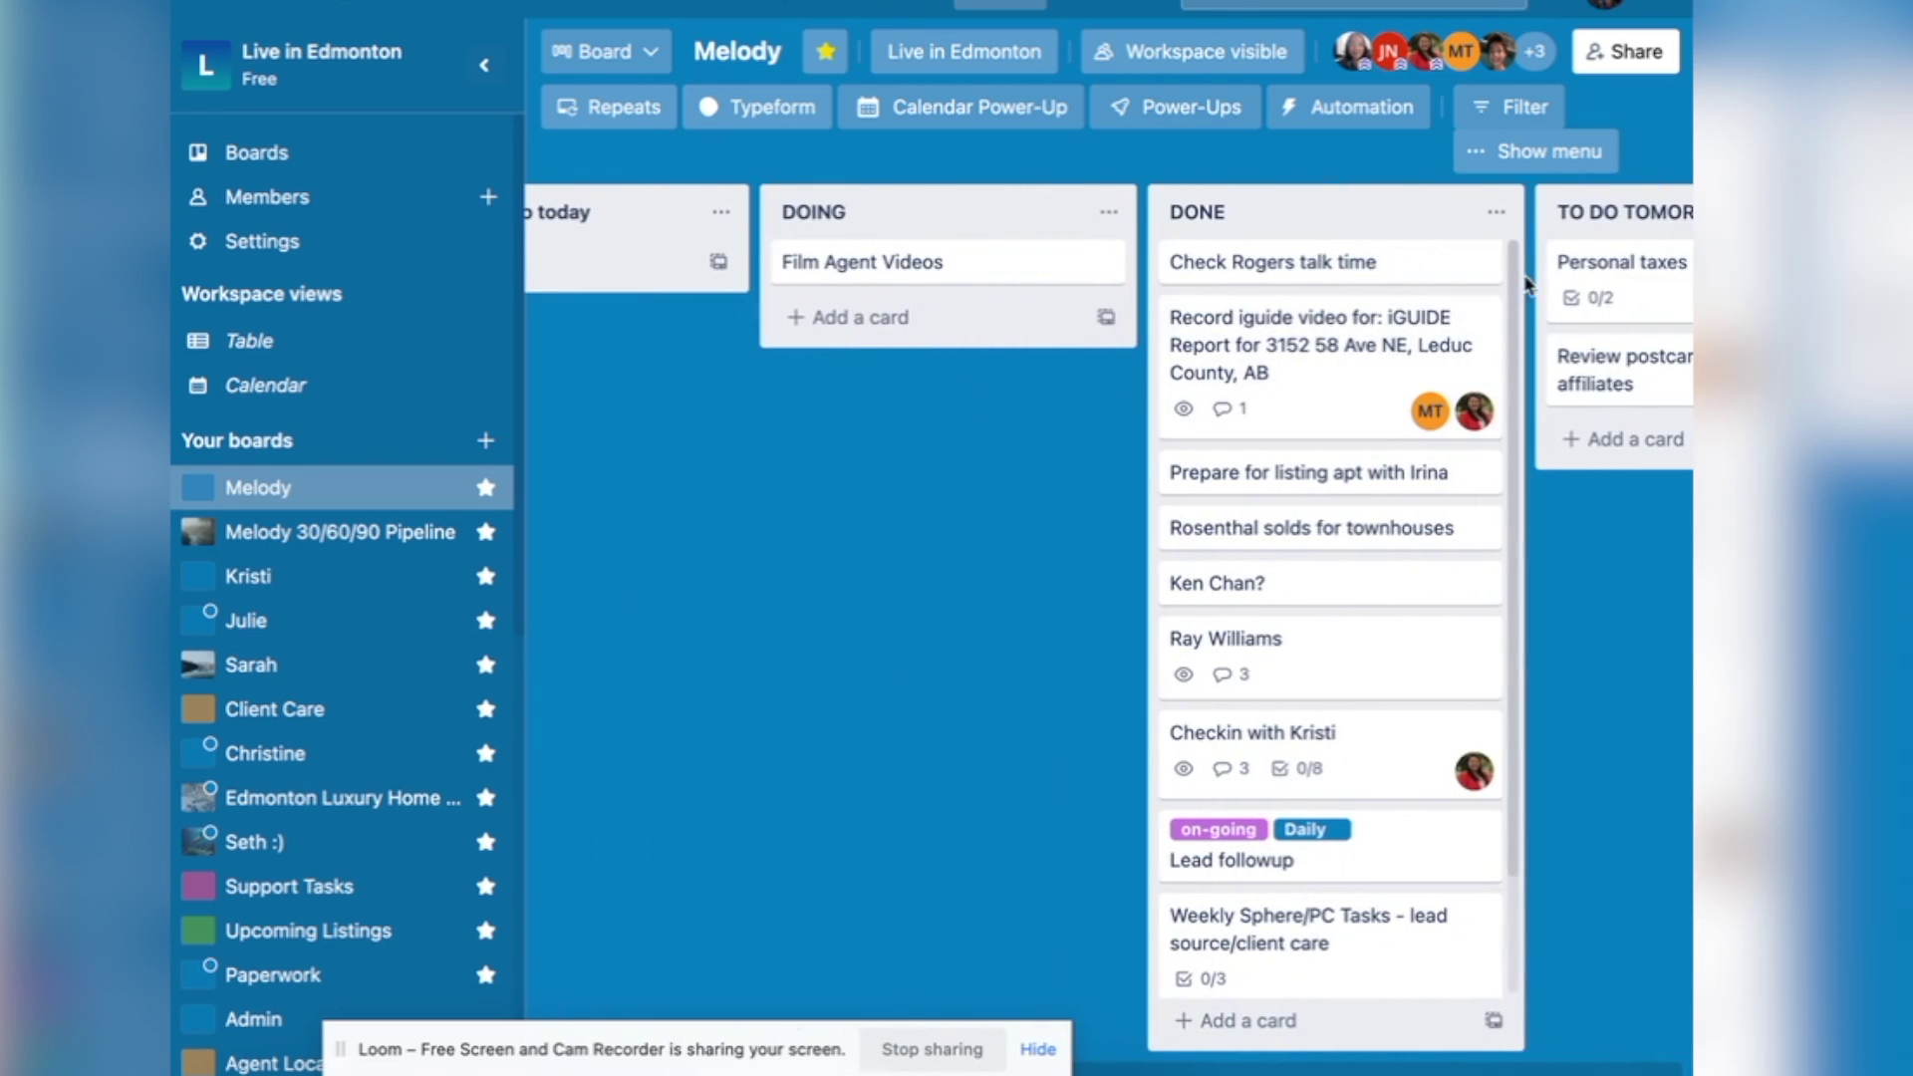
left_click(1493, 211)
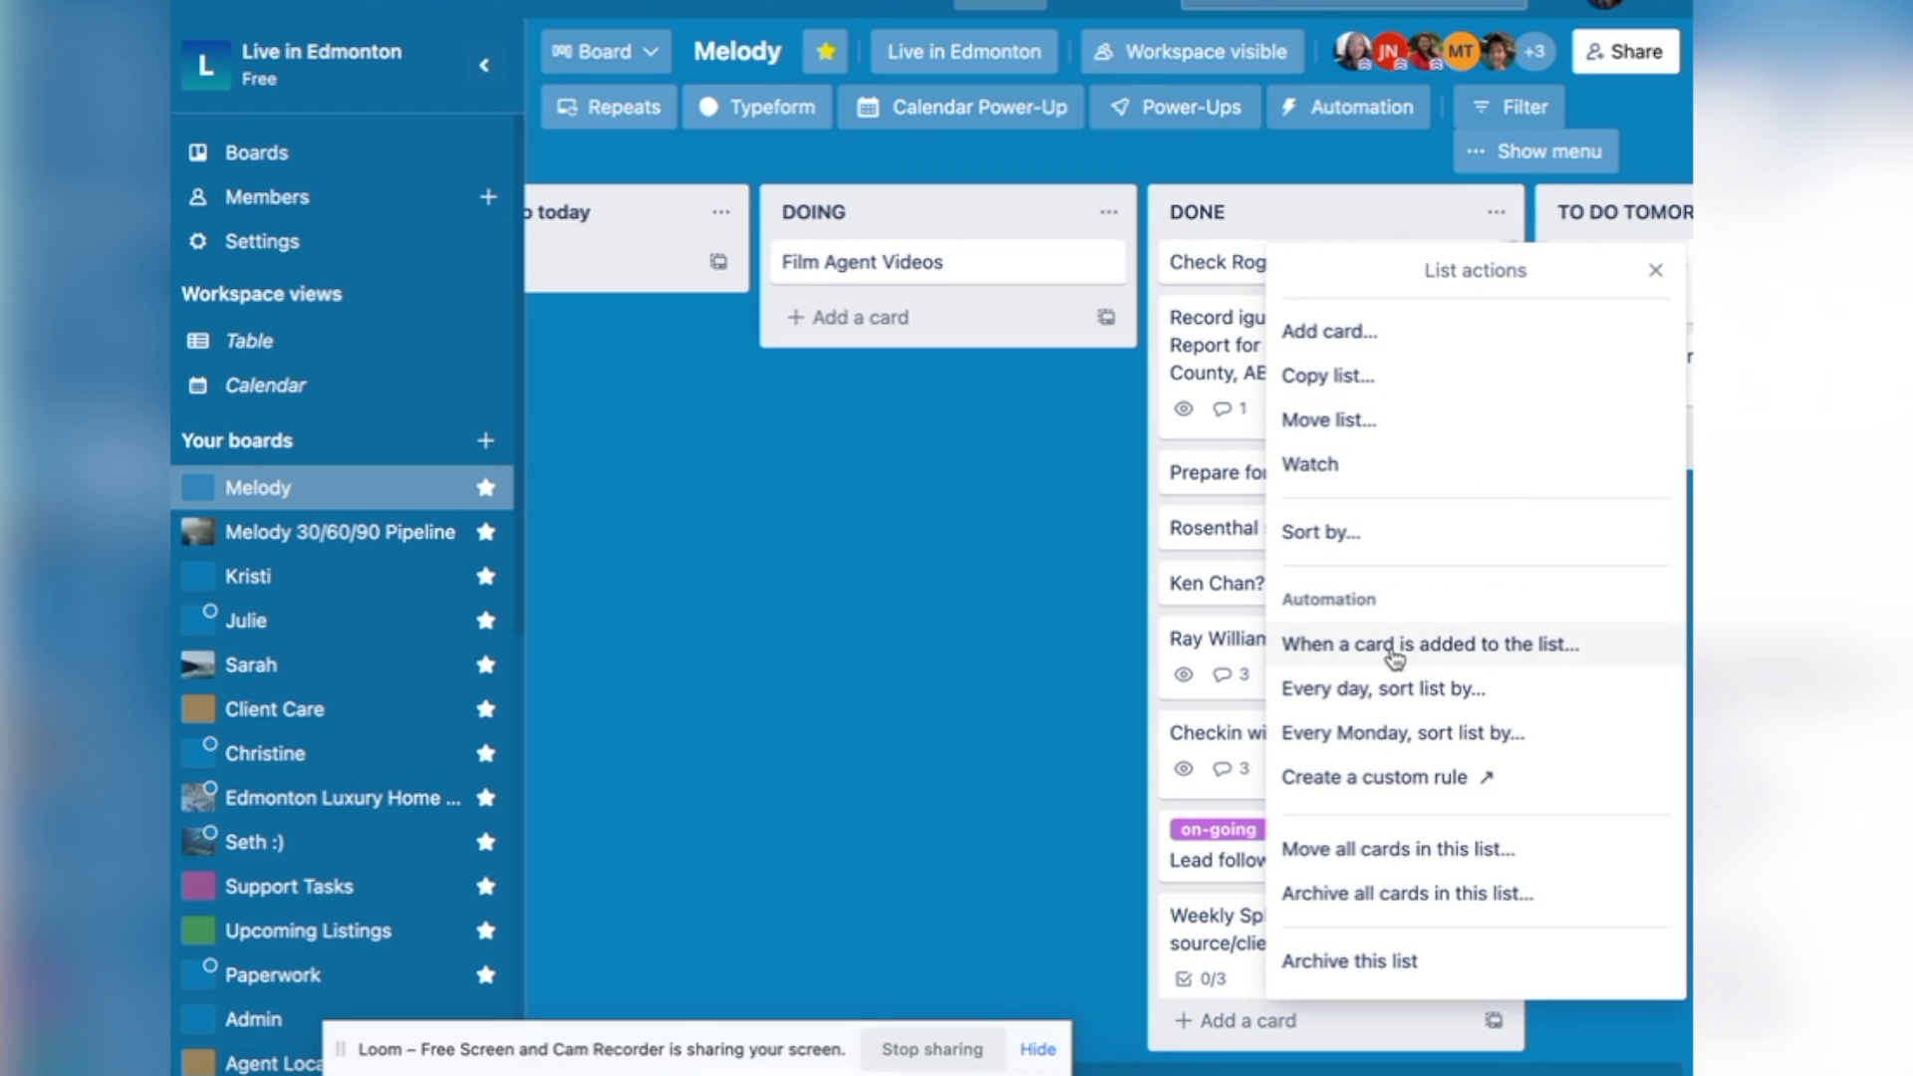
left_click(1391, 903)
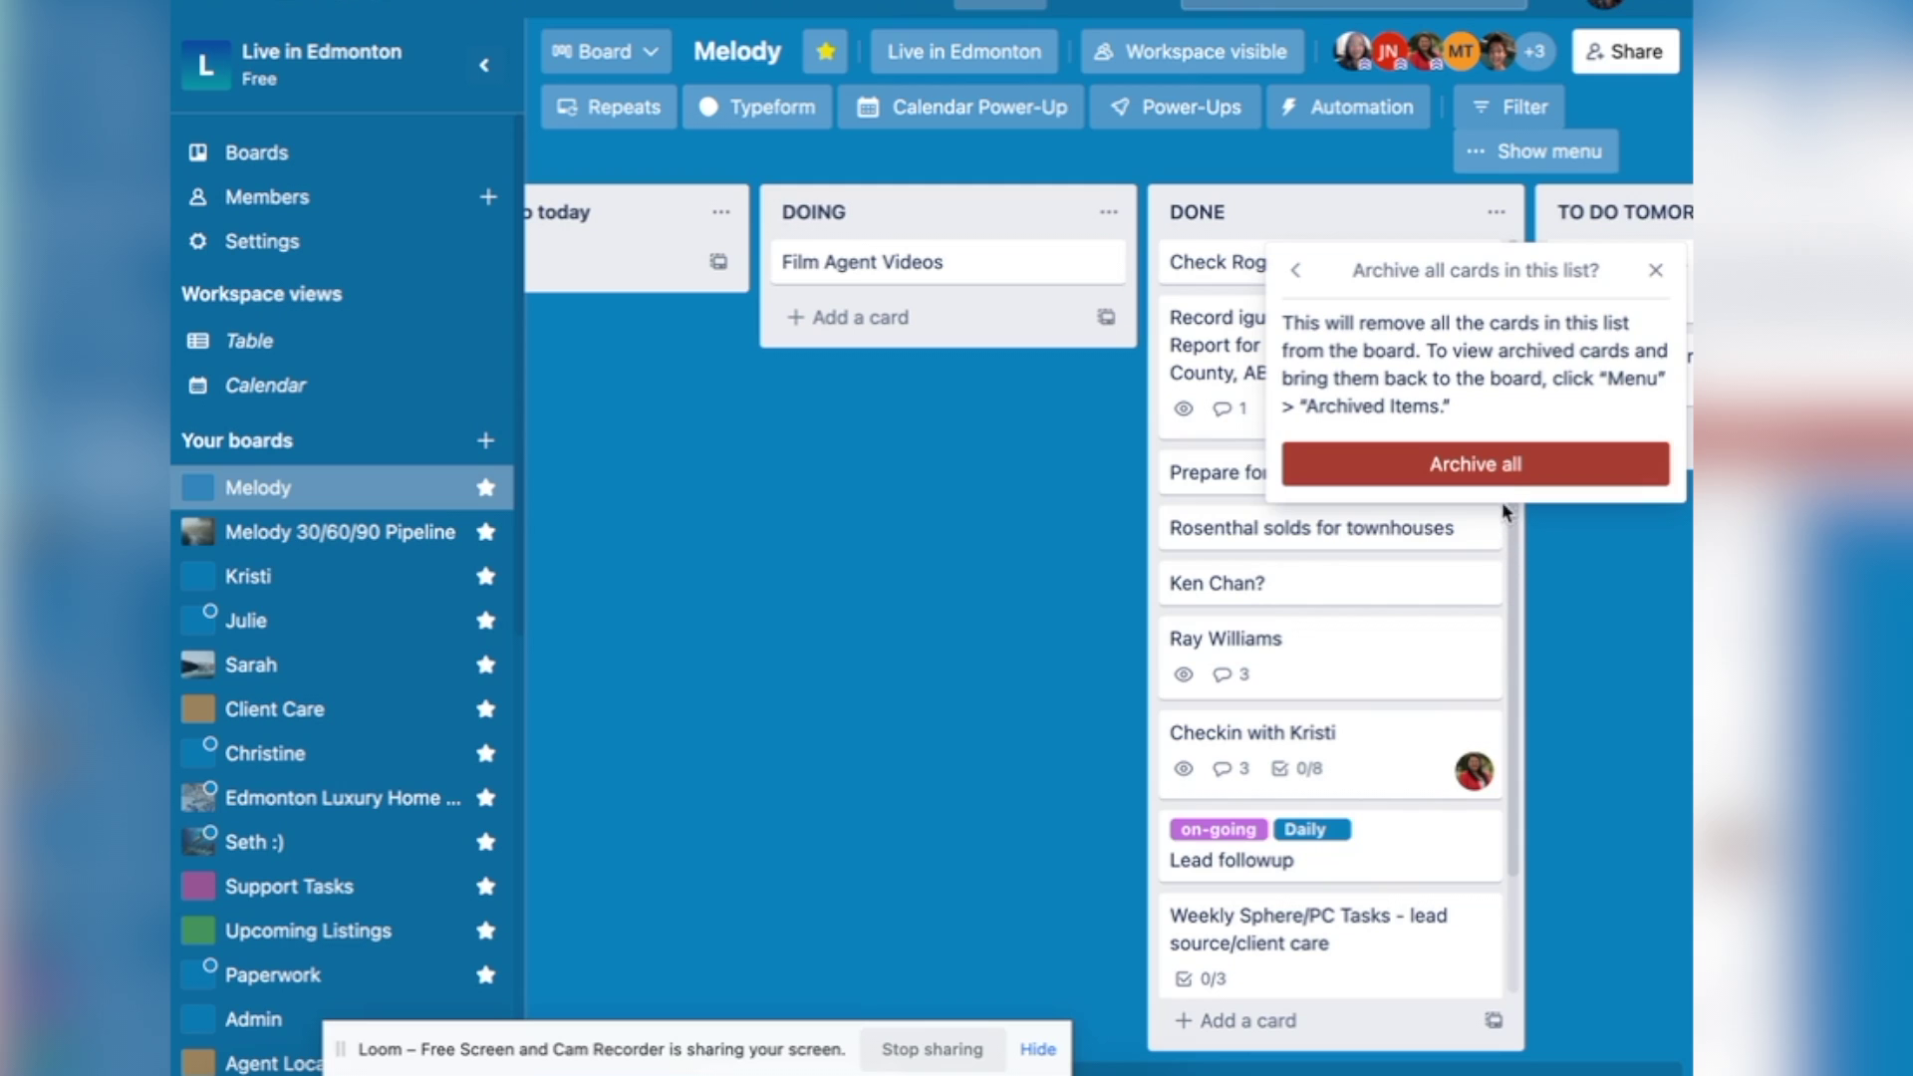
left_click(1507, 474)
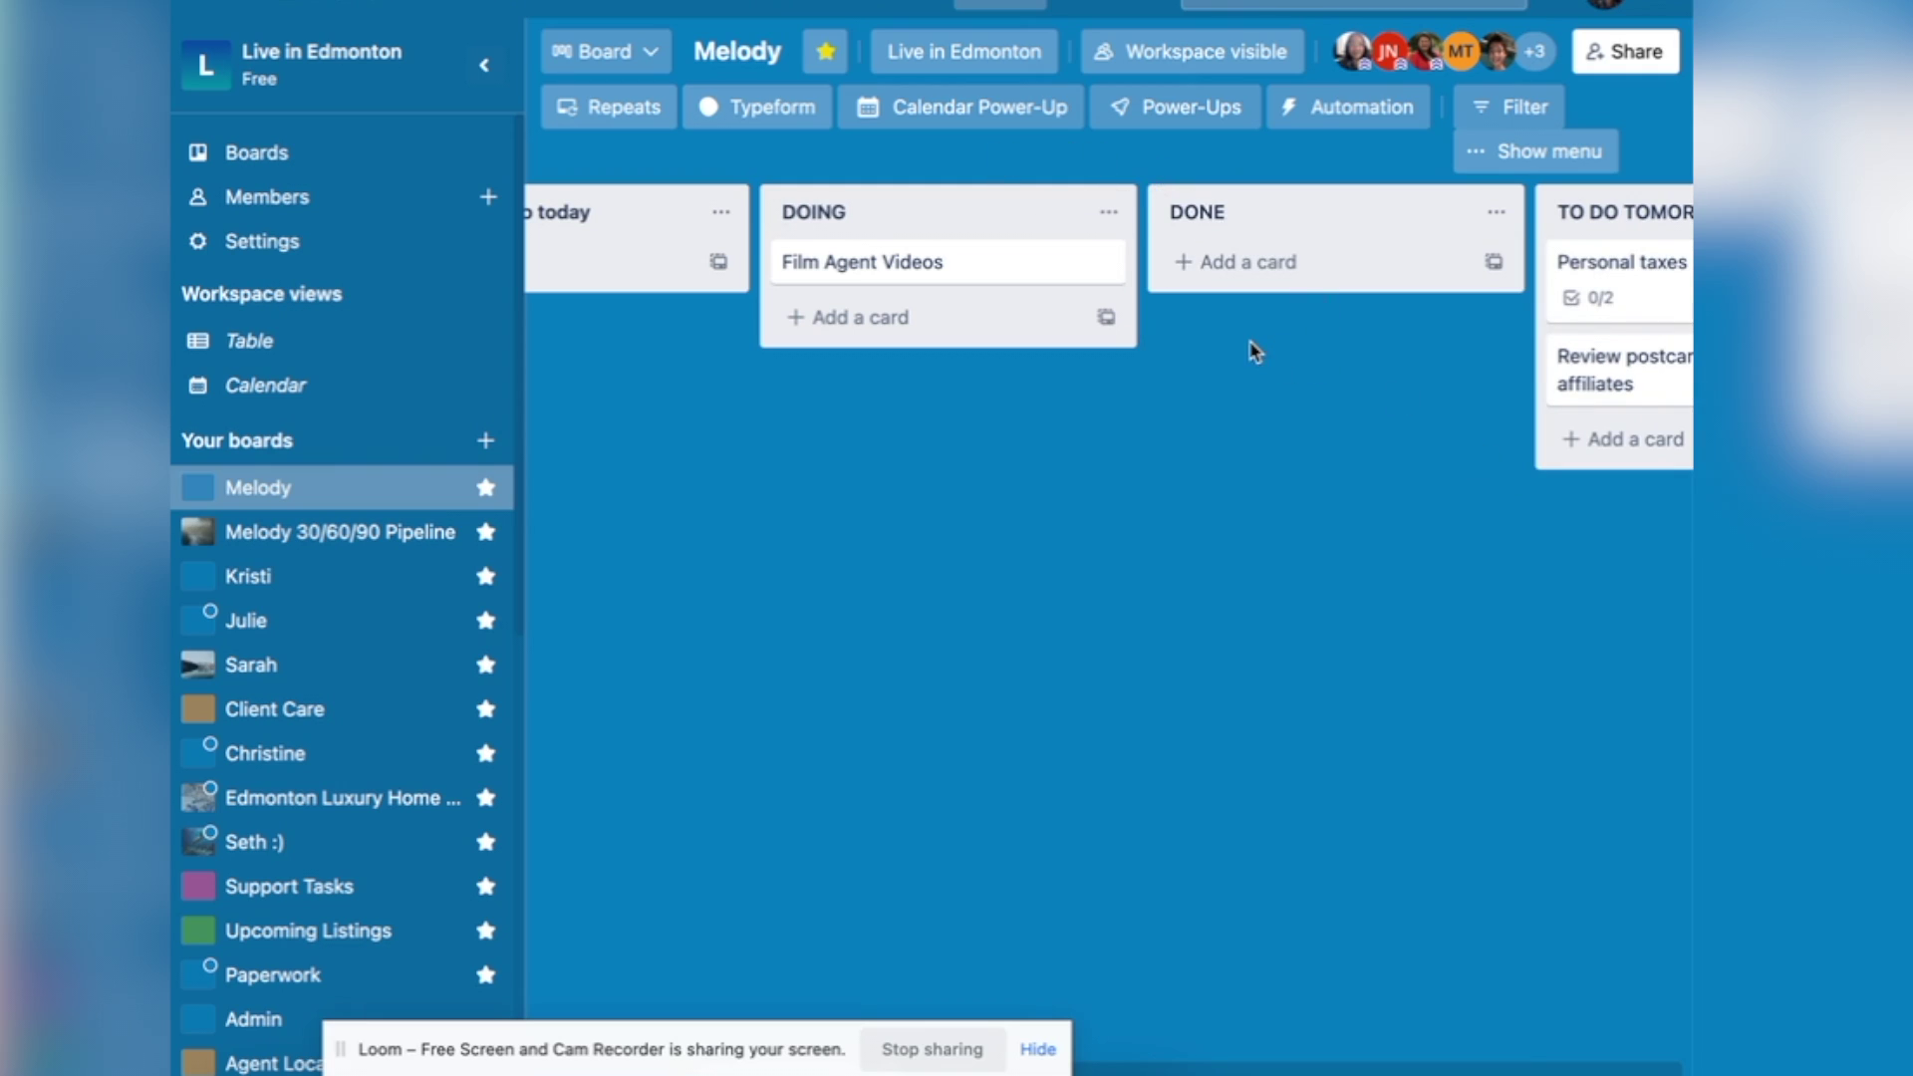
scroll(1254, 351, "left", 3)
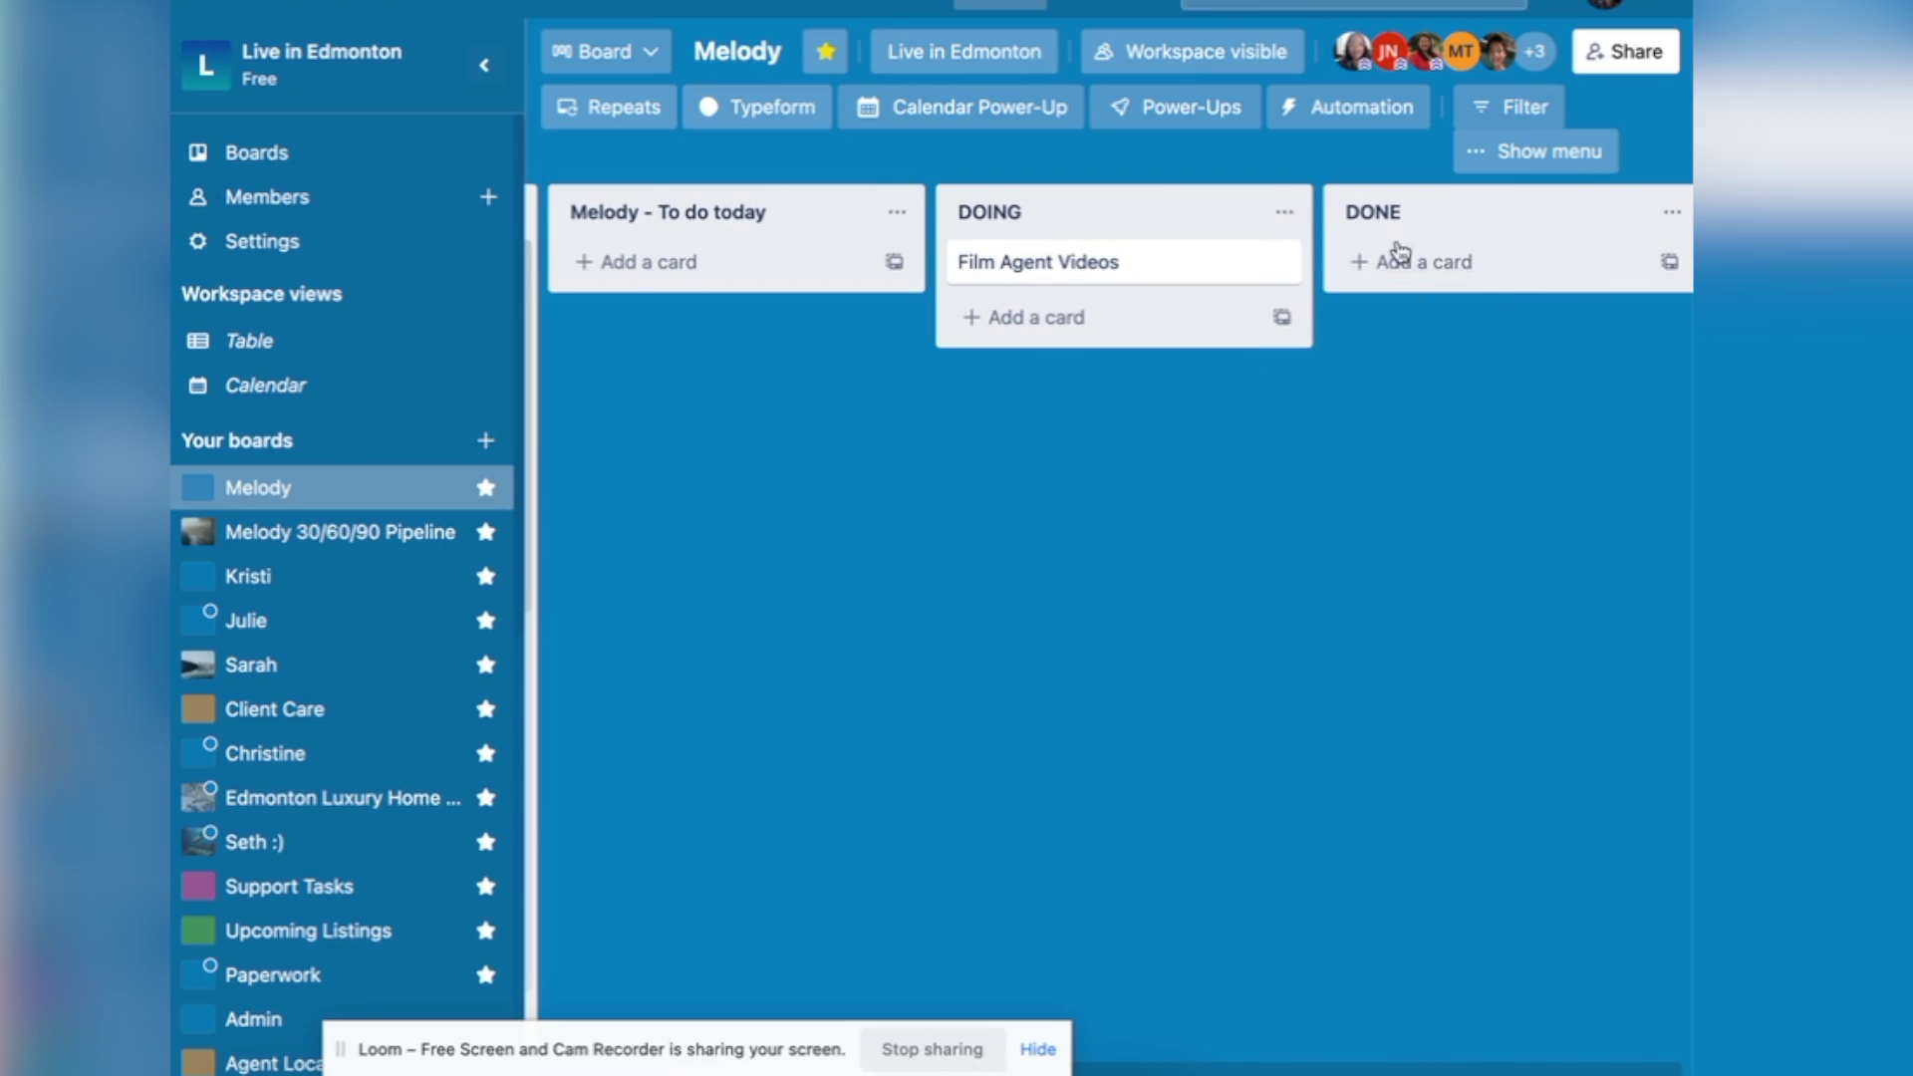
left_click(1340, 5)
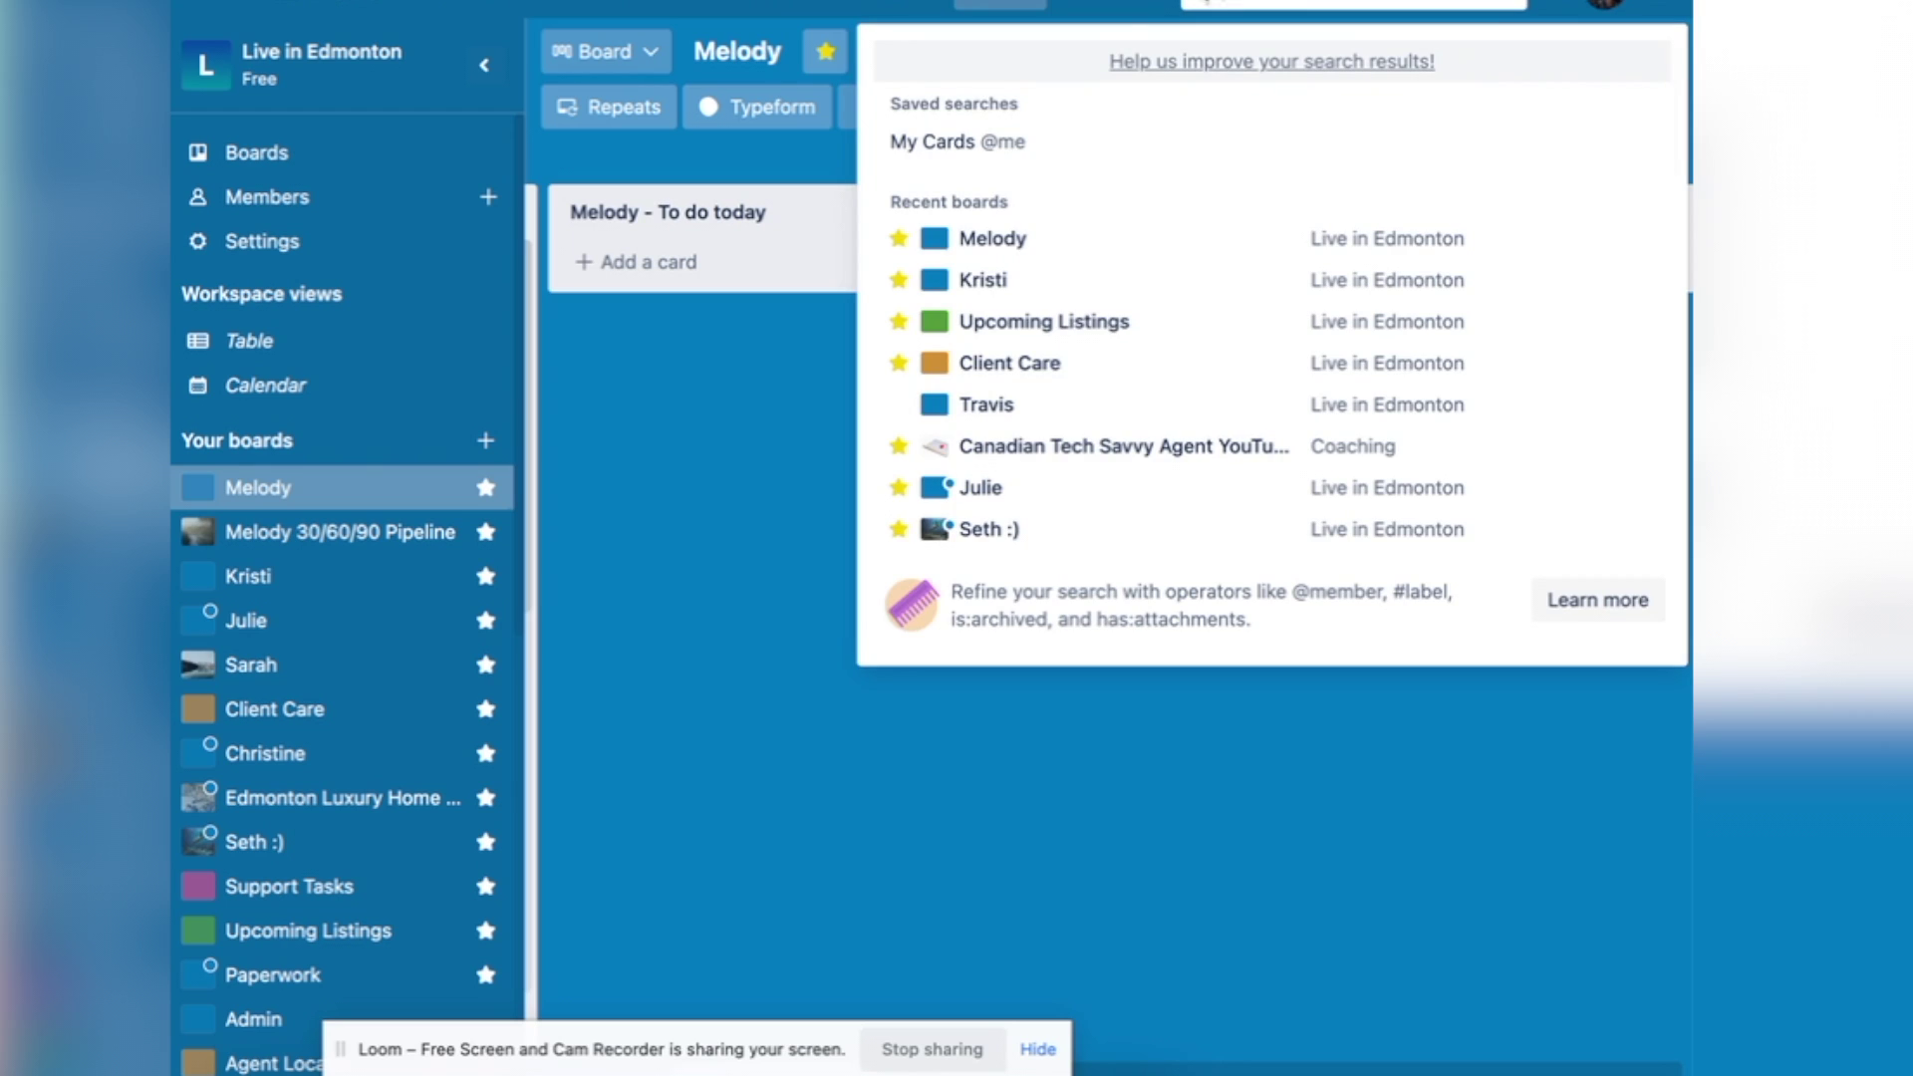
left_click(685, 511)
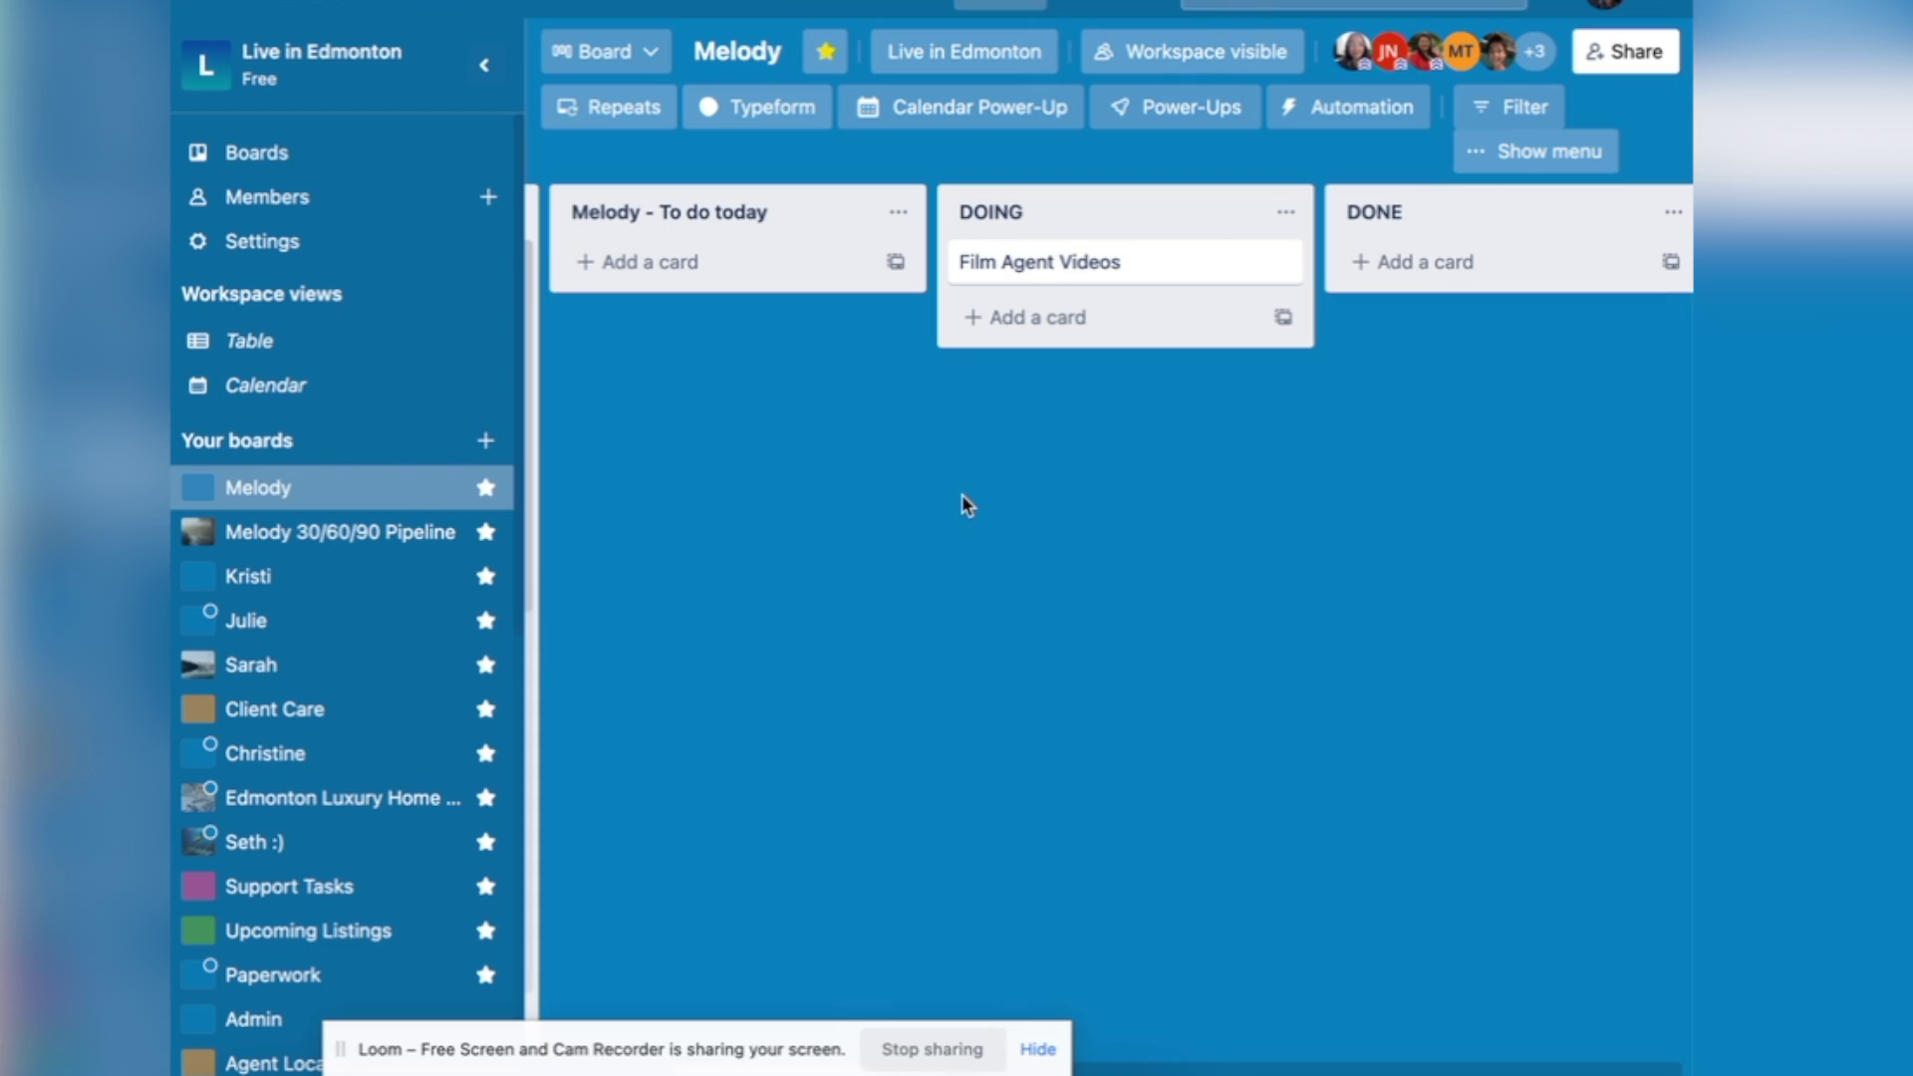
scroll(961, 496, "left", 5)
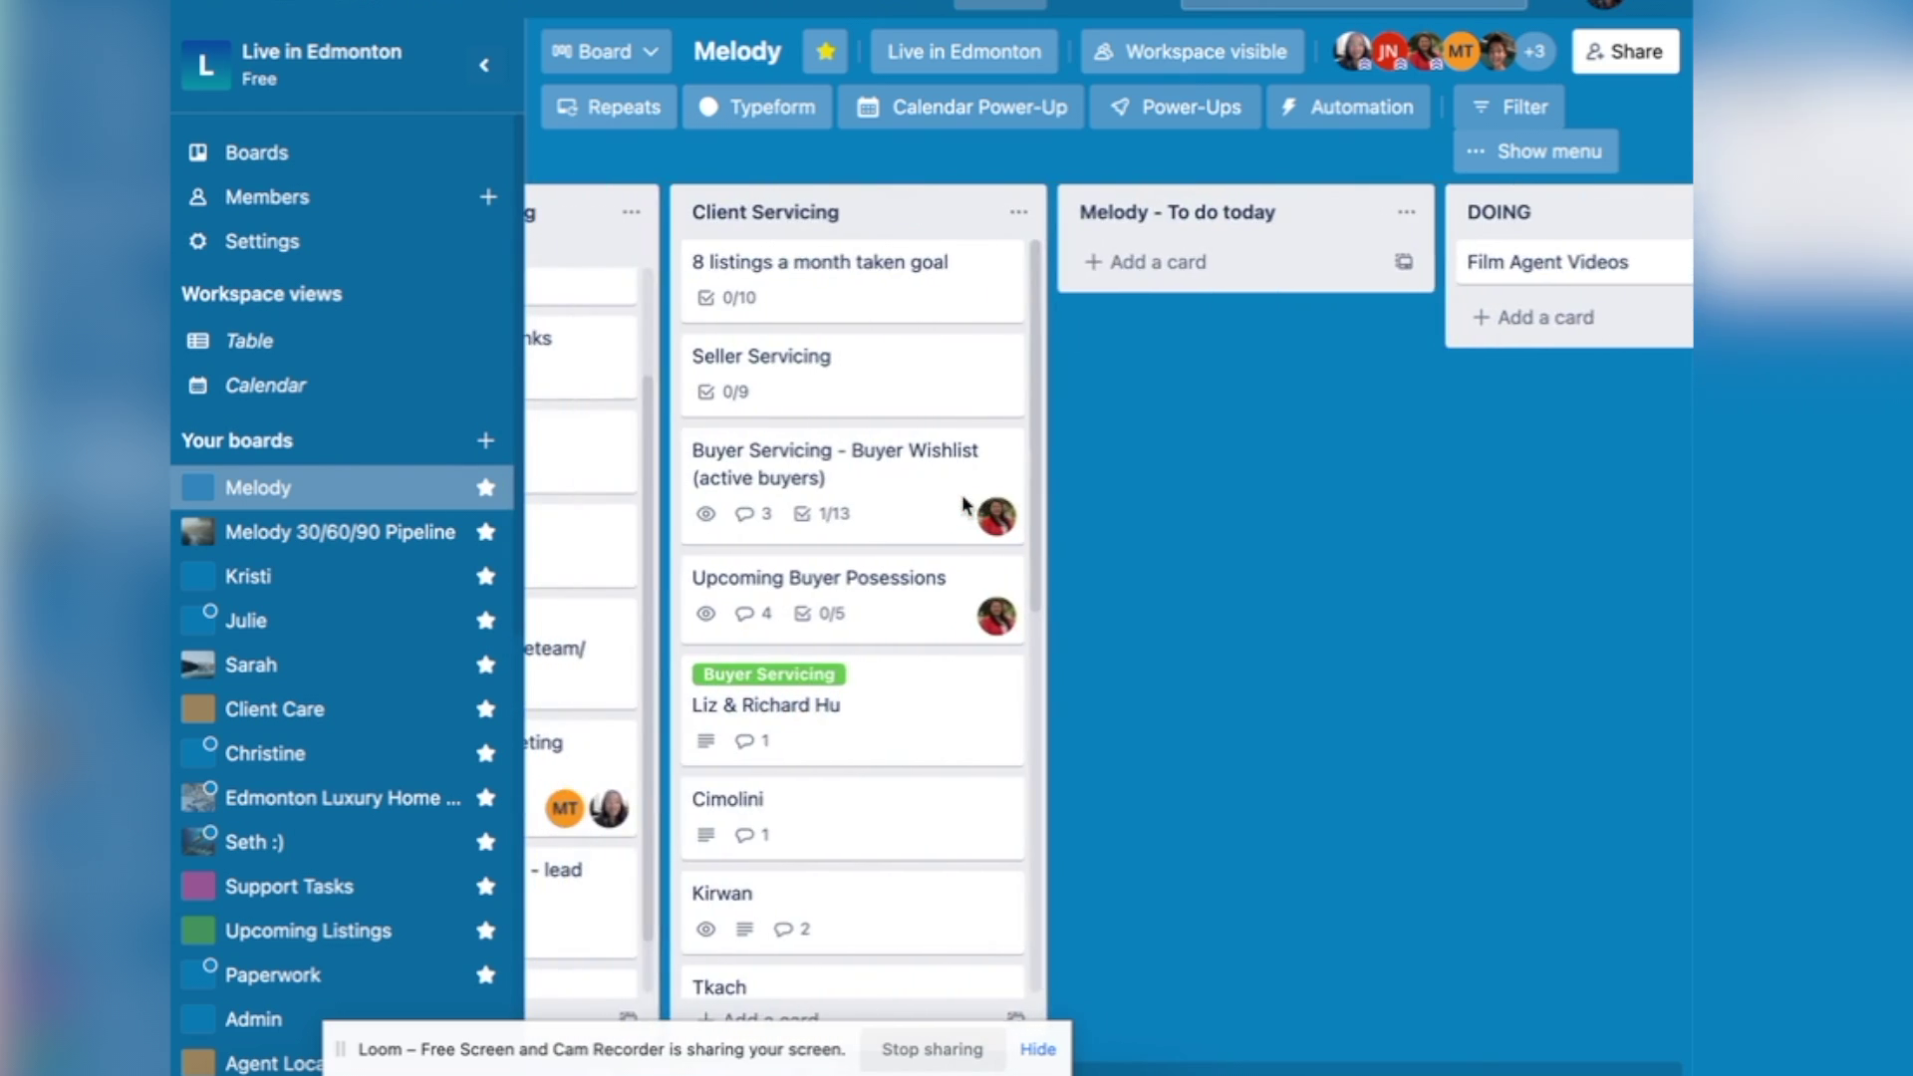